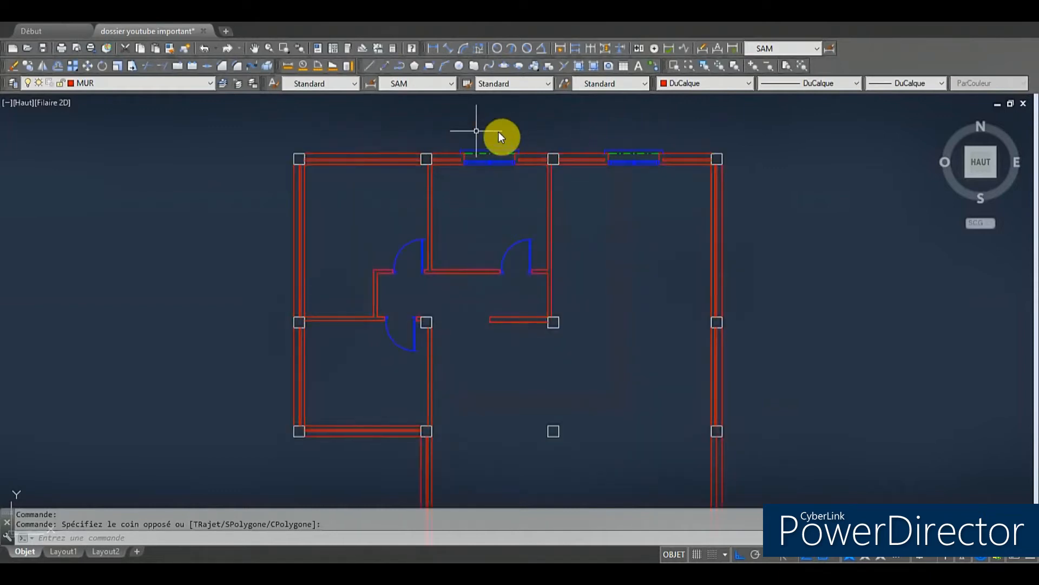
pyautogui.click(448, 133)
pyautogui.click(536, 204)
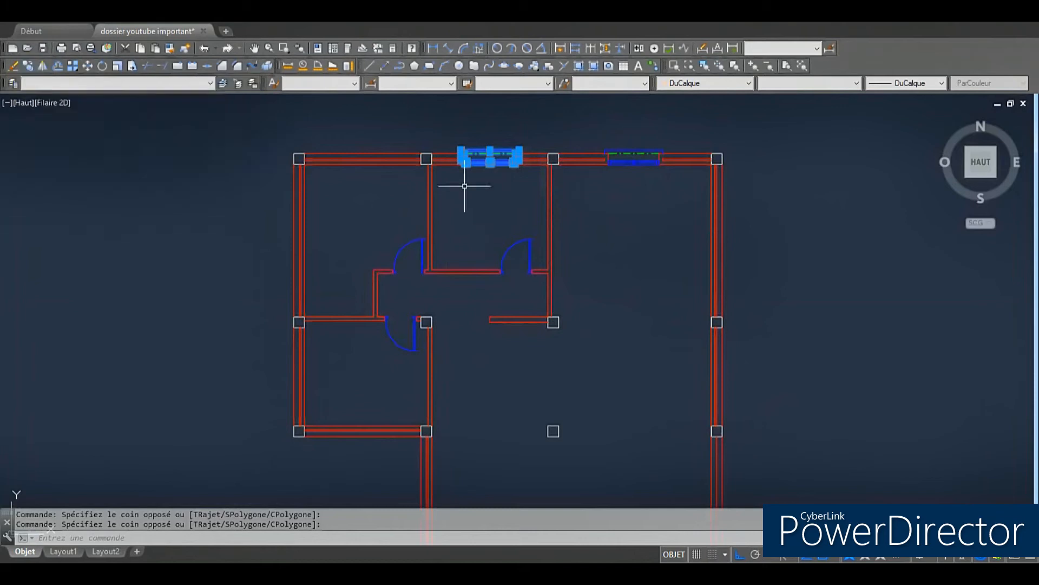
pyautogui.press('Escape')
pyautogui.scroll(4, 458, 134)
pyautogui.click(448, 144)
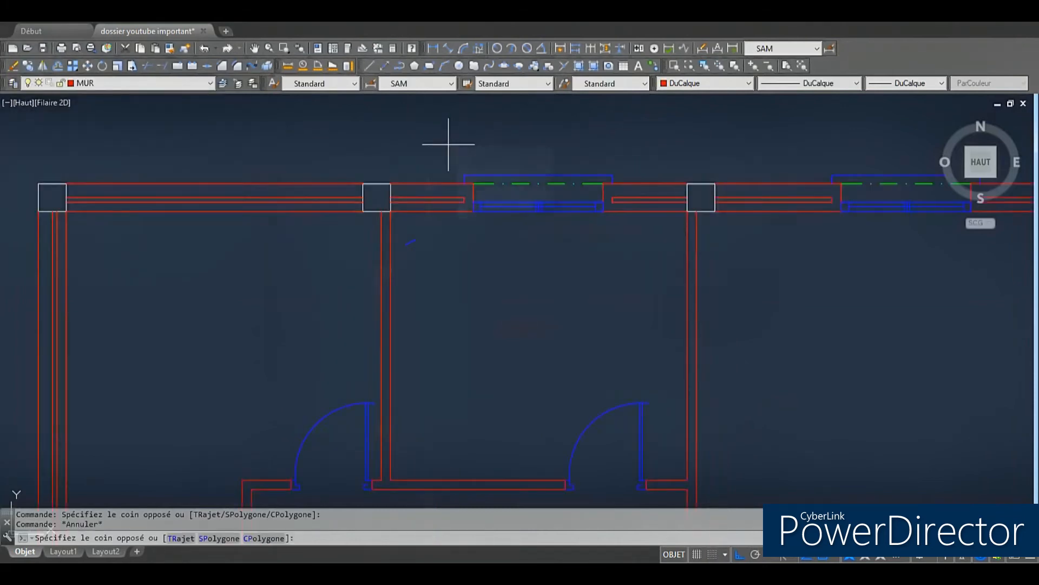
pyautogui.click(628, 240)
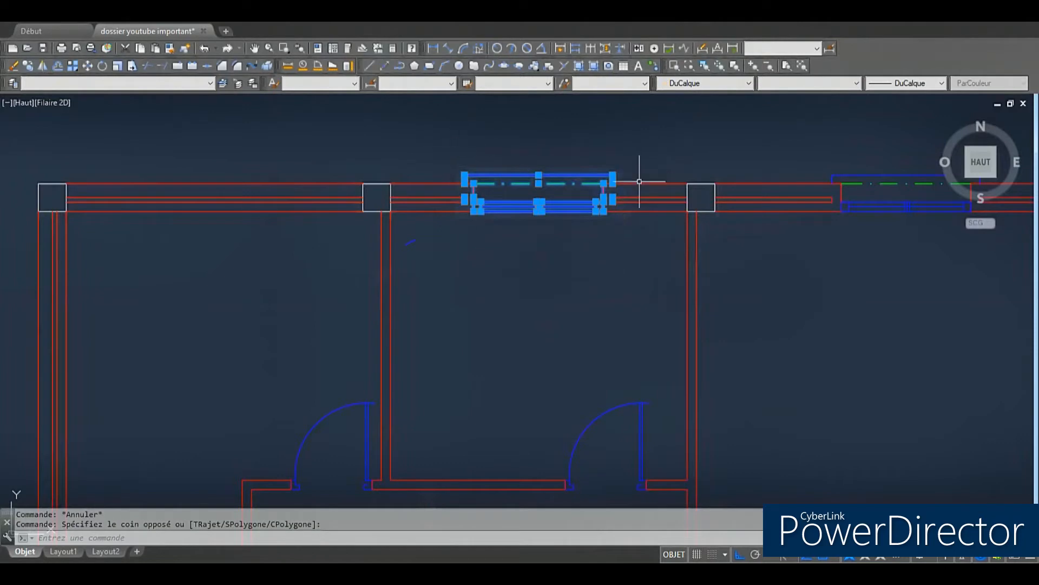
pyautogui.click(413, 123)
pyautogui.press('Escape')
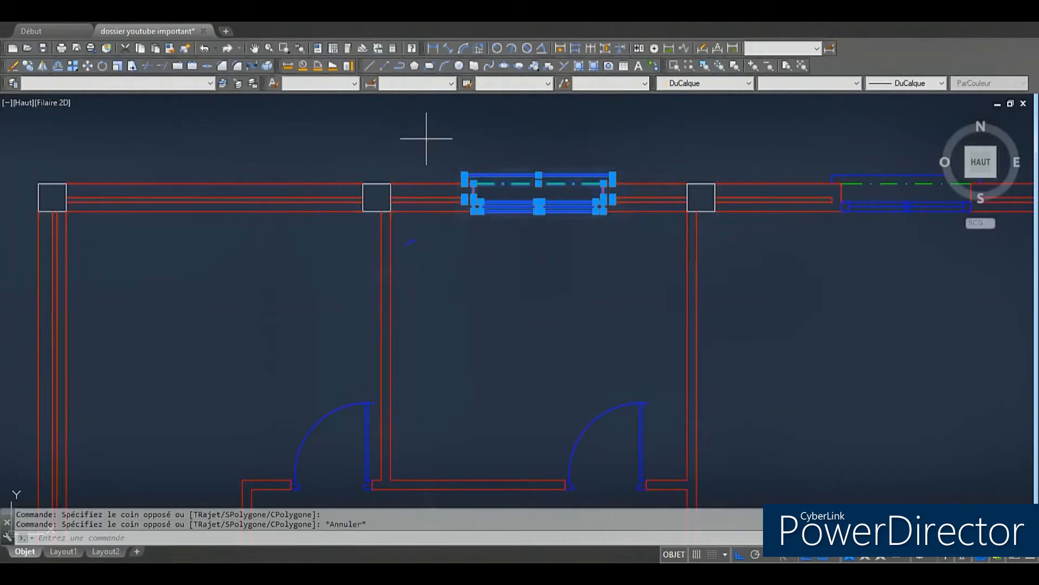
pyautogui.click(426, 138)
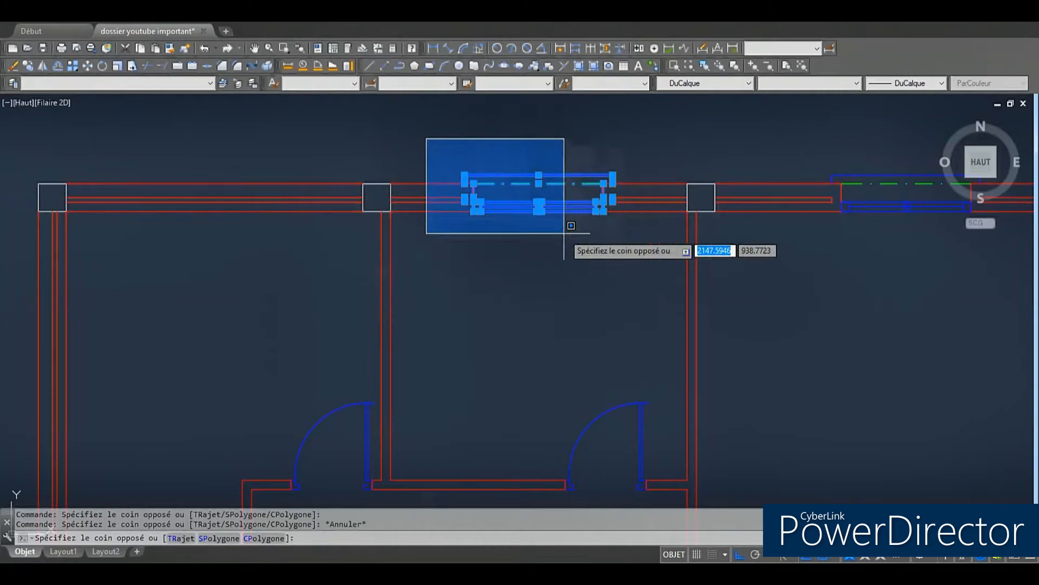
pyautogui.click(666, 258)
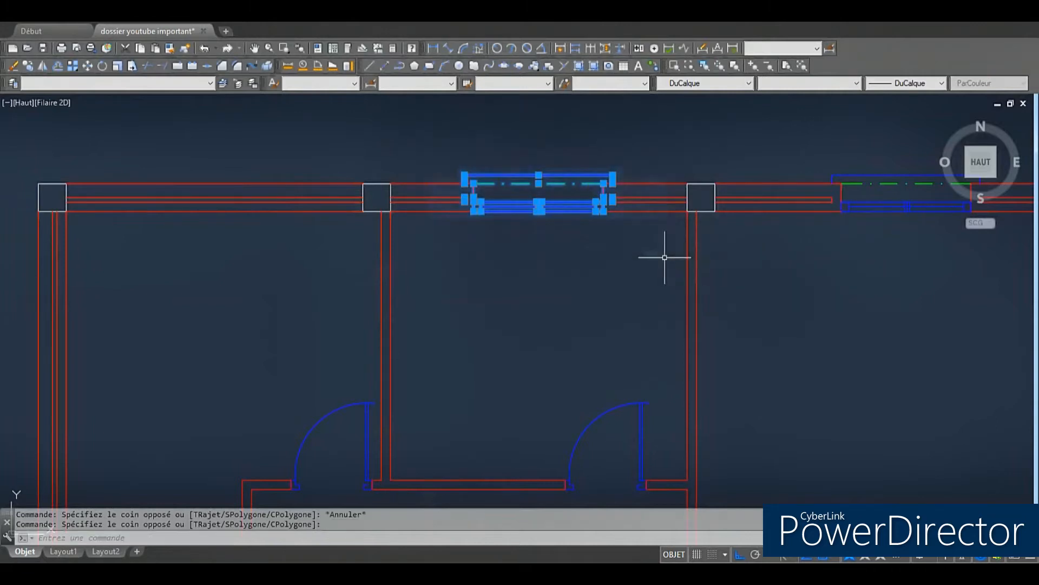
pyautogui.press('Escape')
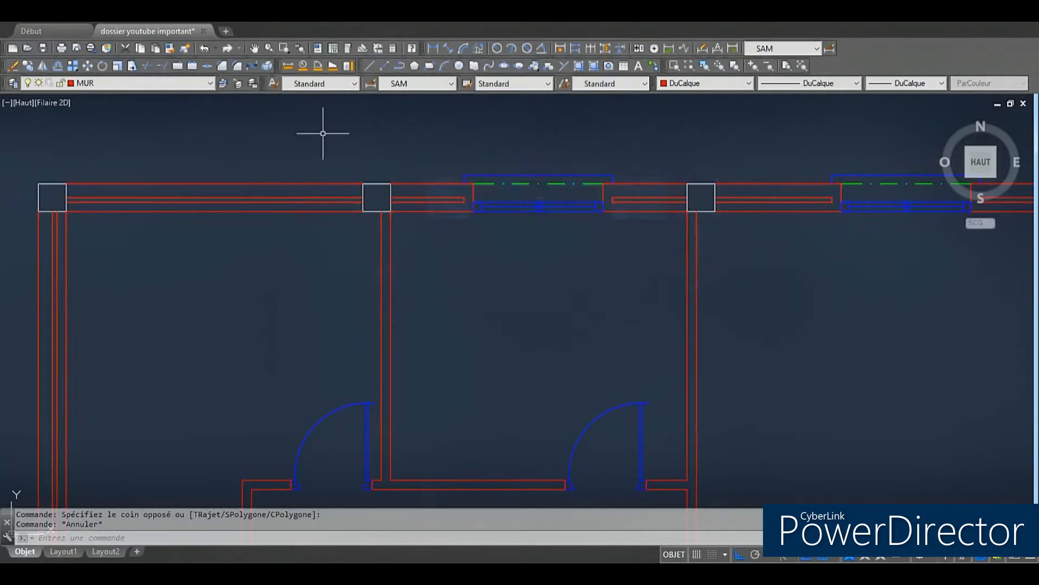
pyautogui.click(316, 136)
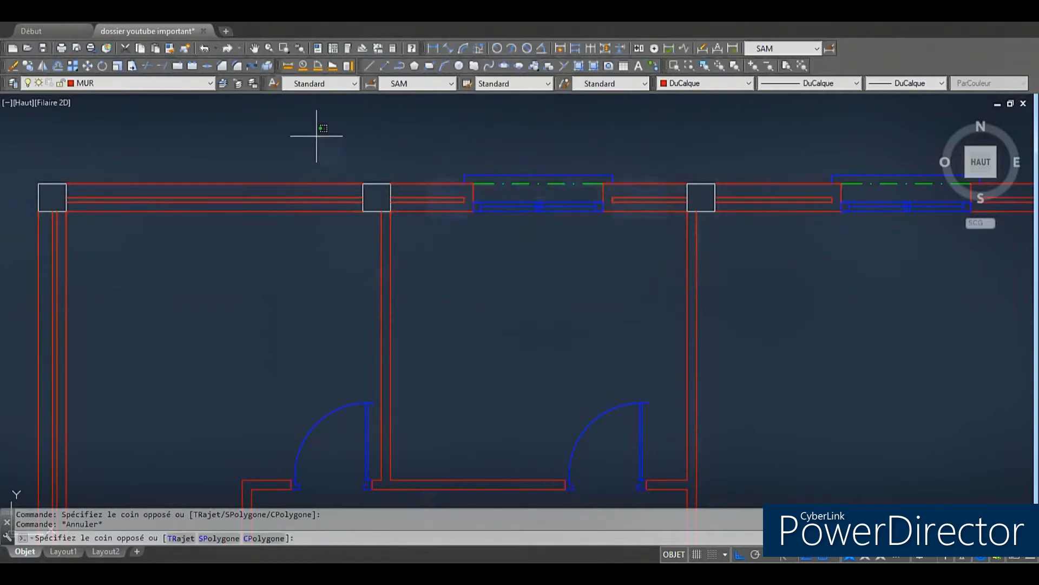
pyautogui.click(424, 239)
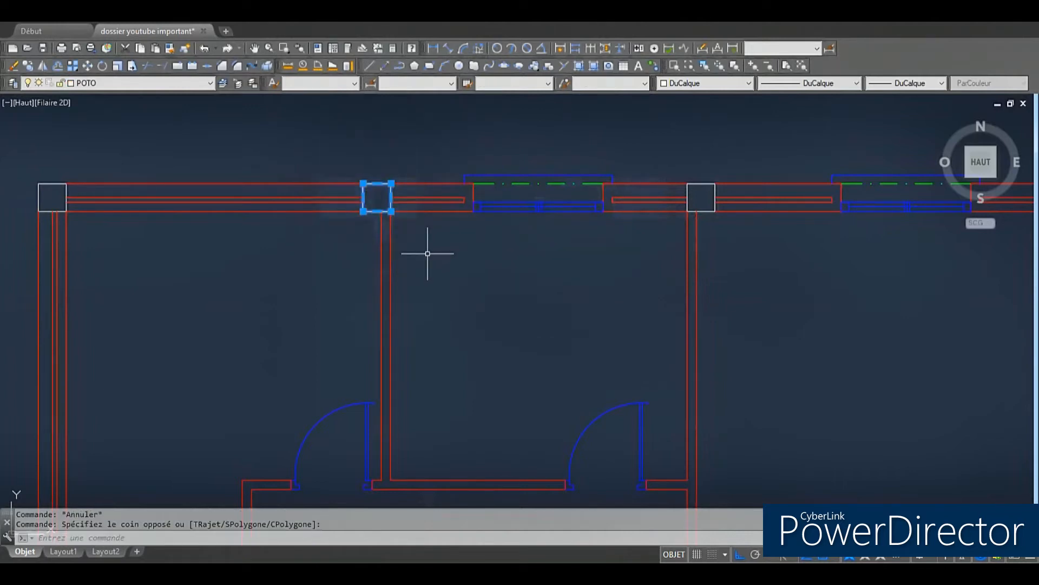
pyautogui.press('Escape')
pyautogui.click(644, 243)
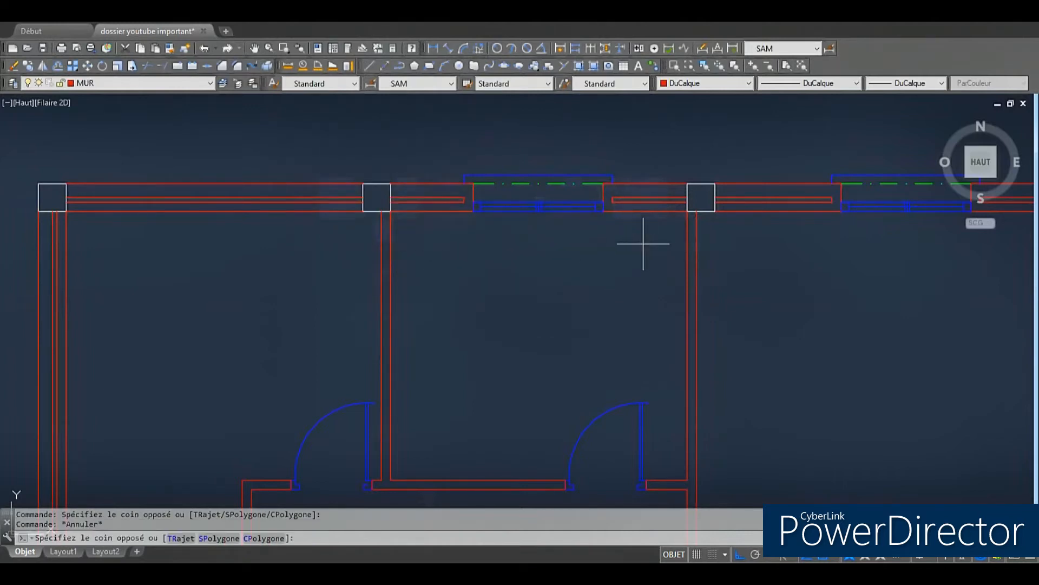
pyautogui.click(430, 135)
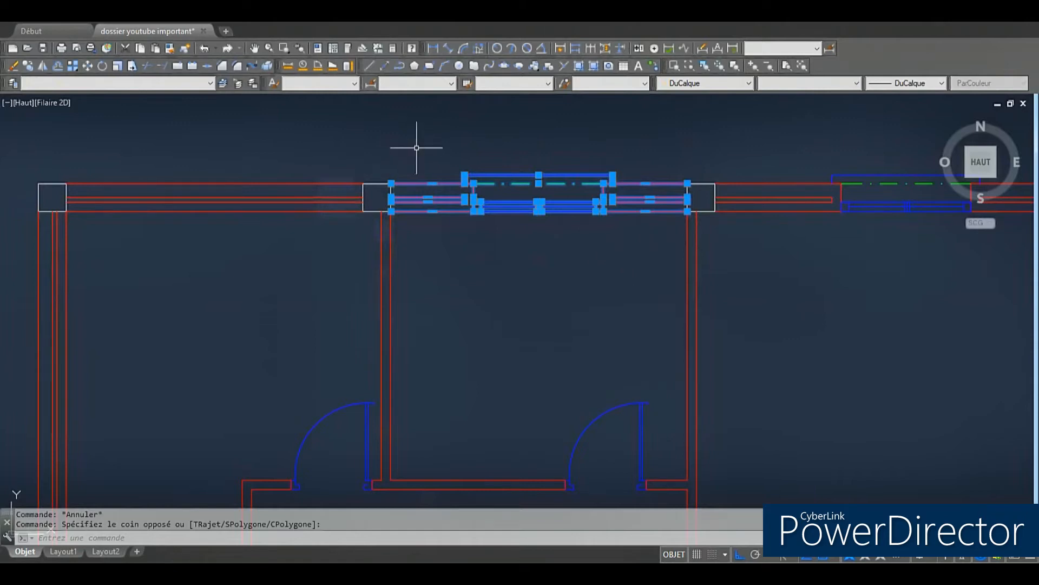
pyautogui.press('Escape')
pyautogui.click(427, 135)
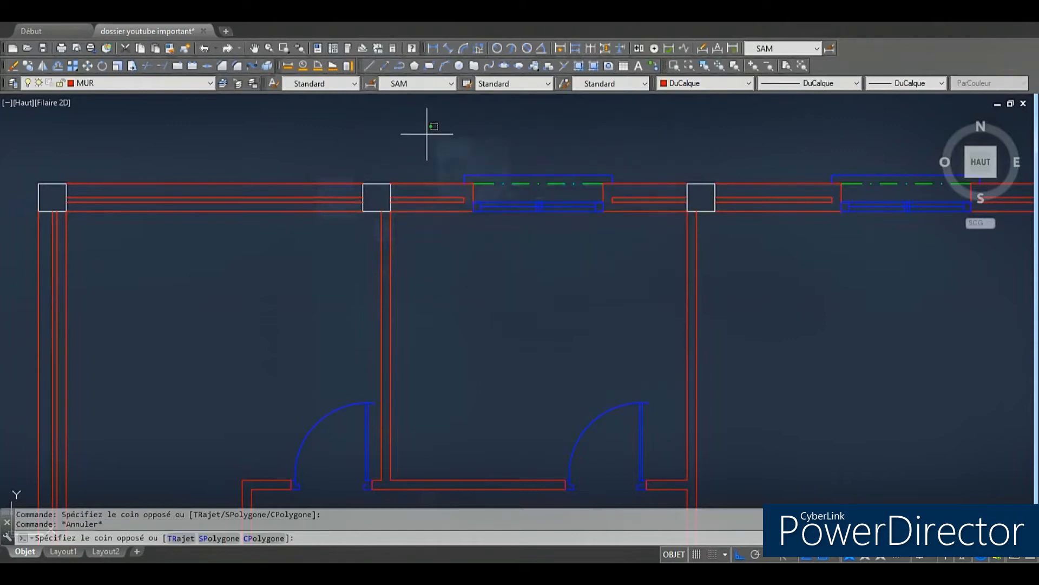
pyautogui.click(657, 271)
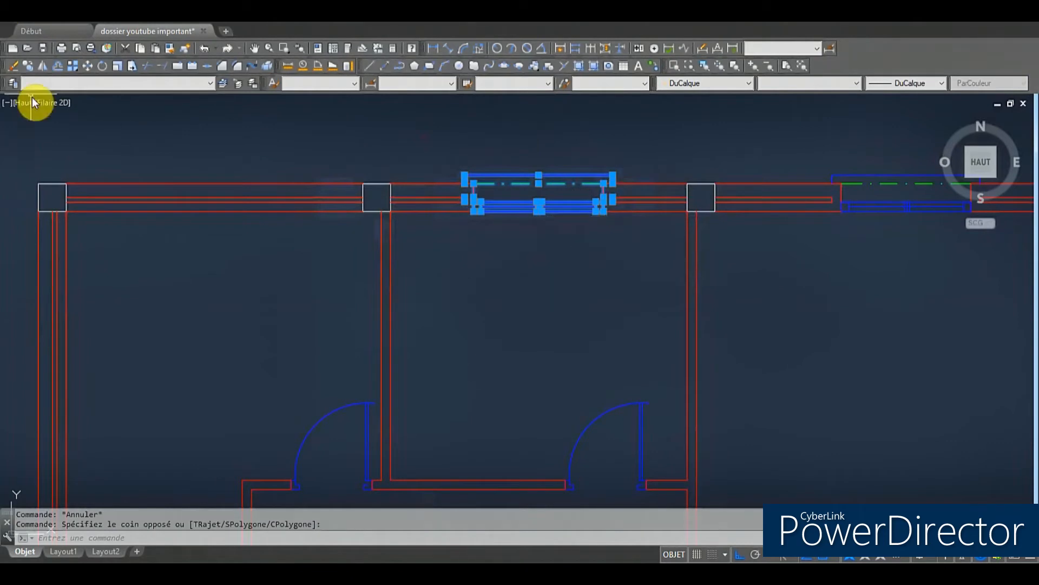
pyautogui.press('Escape')
# Step: Copy the middle room's window from the midpoint of its inner edge to the midpoint of the upper-left room's outer wall
pyautogui.click(432, 144)
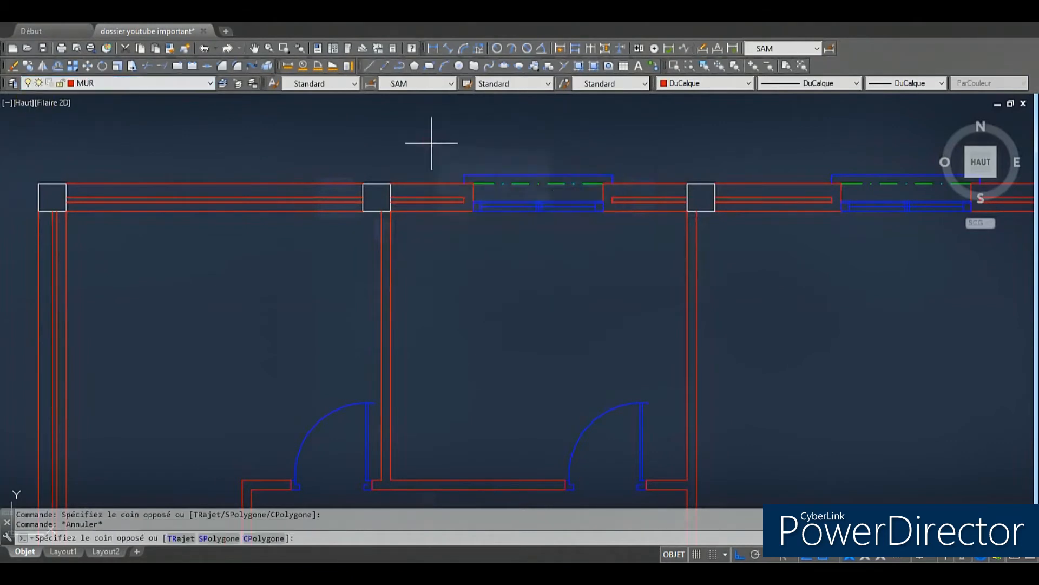
pyautogui.click(660, 266)
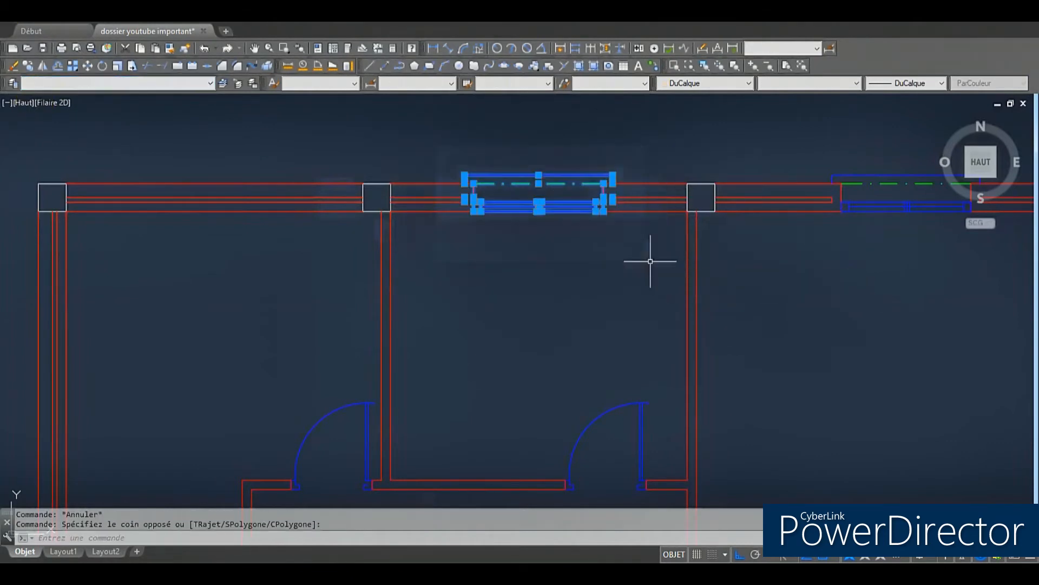
pyautogui.click(28, 65)
pyautogui.scroll(6, 539, 233)
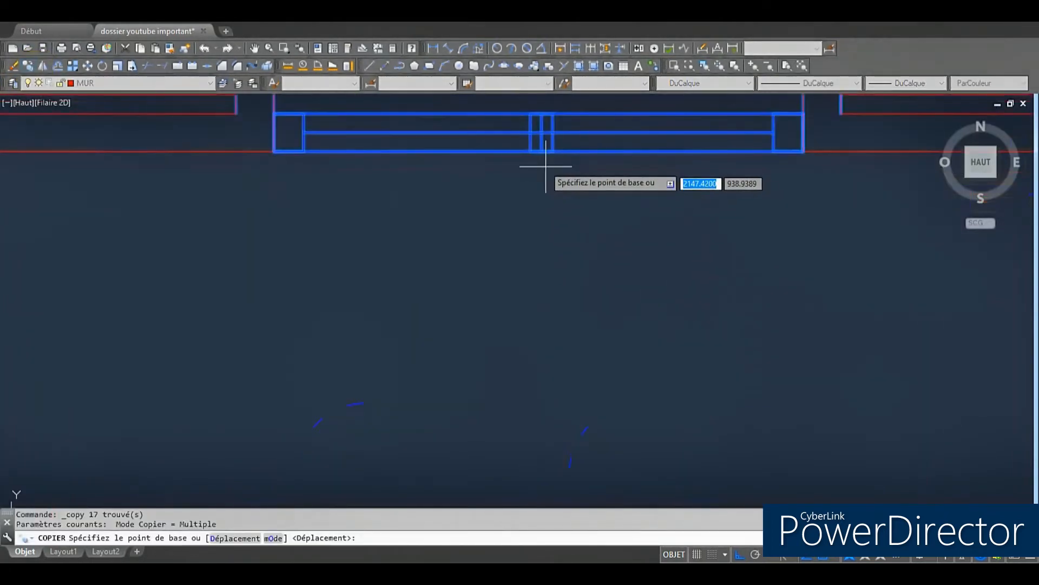
pyautogui.click(546, 157)
pyautogui.scroll(-5, 574, 265)
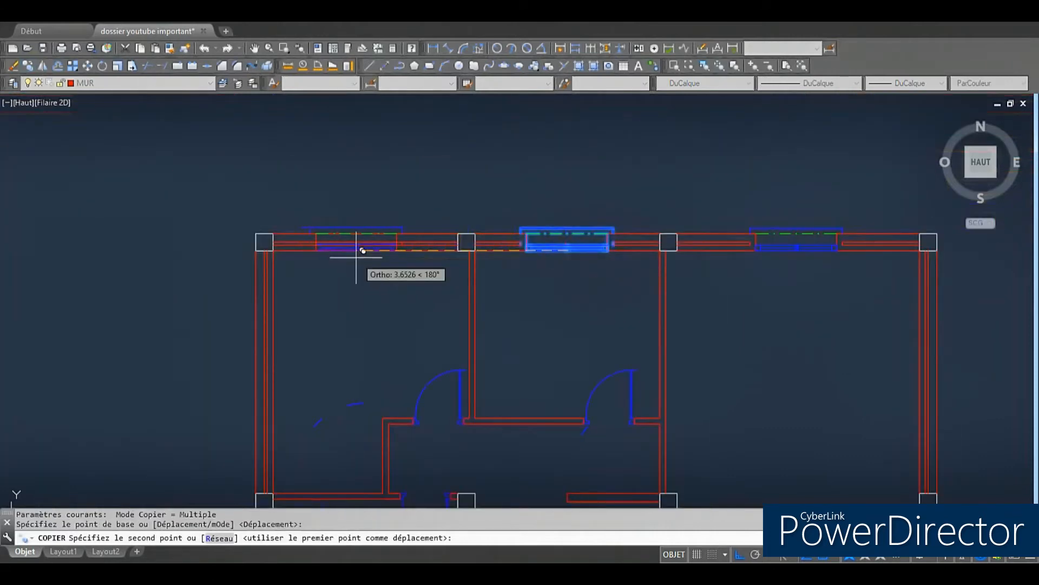
pyautogui.scroll(4, 359, 253)
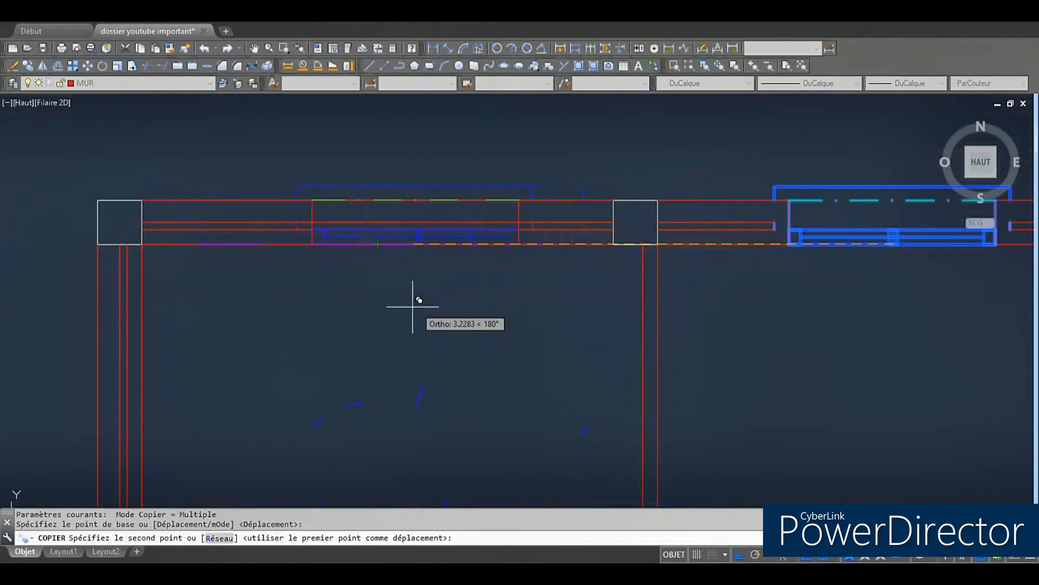
pyautogui.click(384, 237)
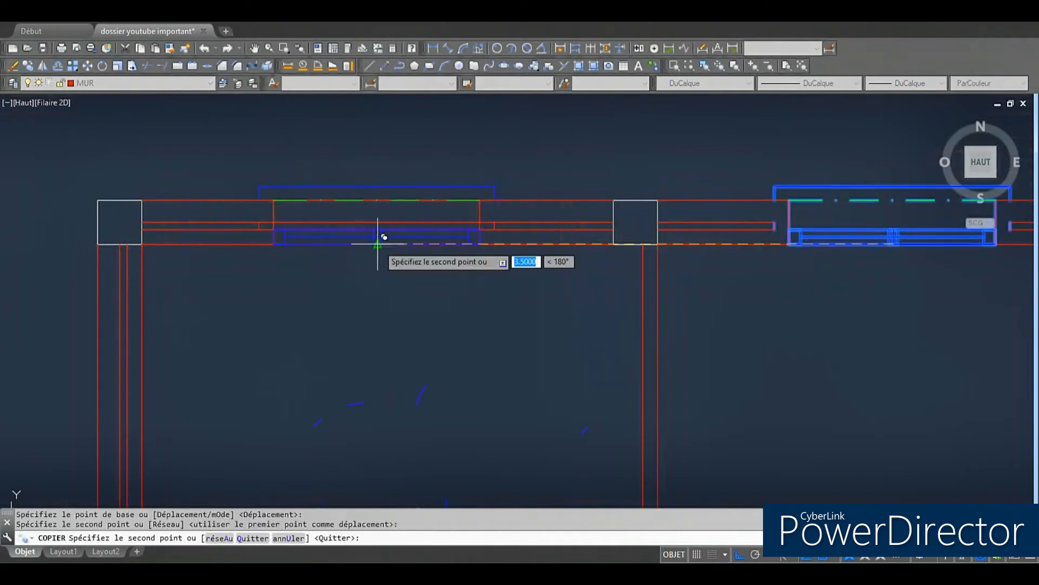
pyautogui.press('Escape')
# Step: Examine the wall line that overlaps the copied window's inner edge
pyautogui.scroll(4, 255, 211)
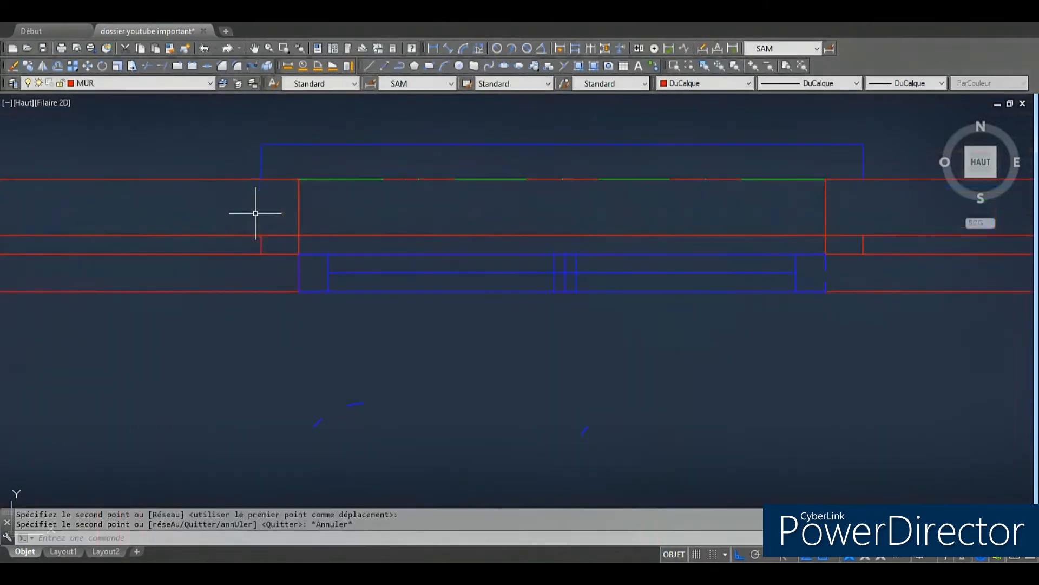
pyautogui.scroll(-4, 297, 222)
pyautogui.scroll(2, 515, 215)
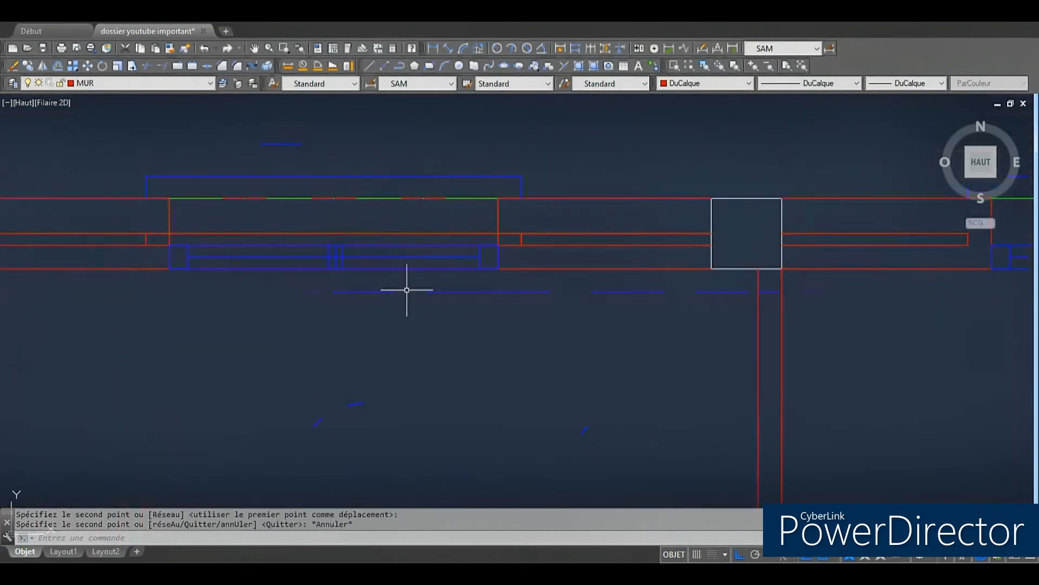
pyautogui.click(422, 269)
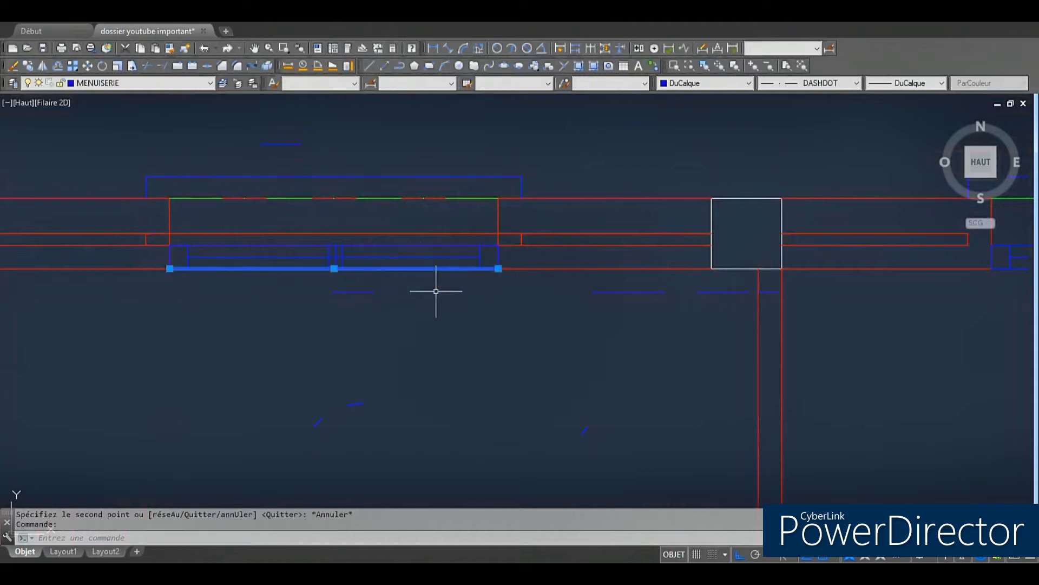
pyautogui.click(547, 269)
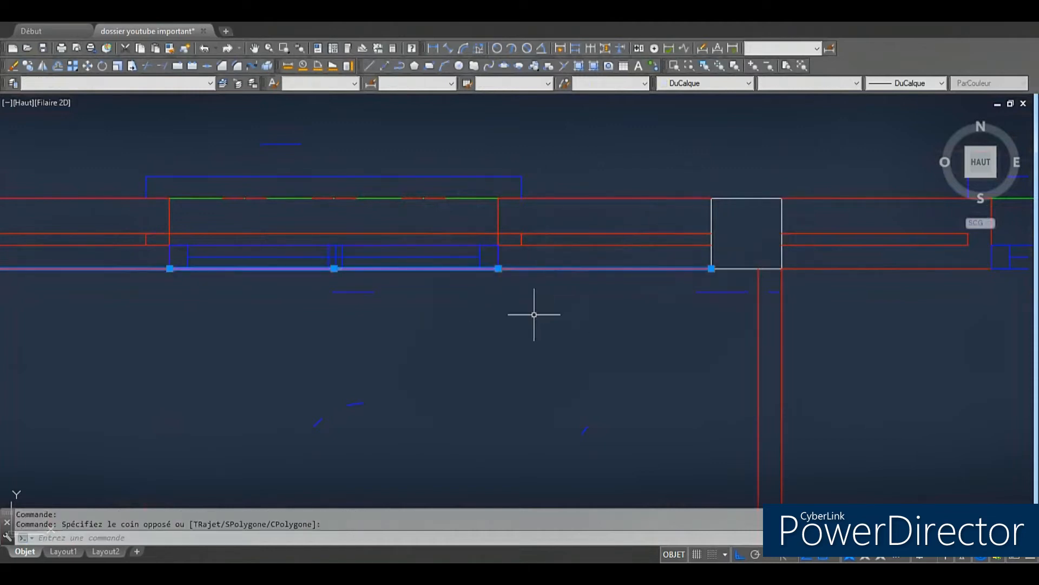
pyautogui.press('Escape')
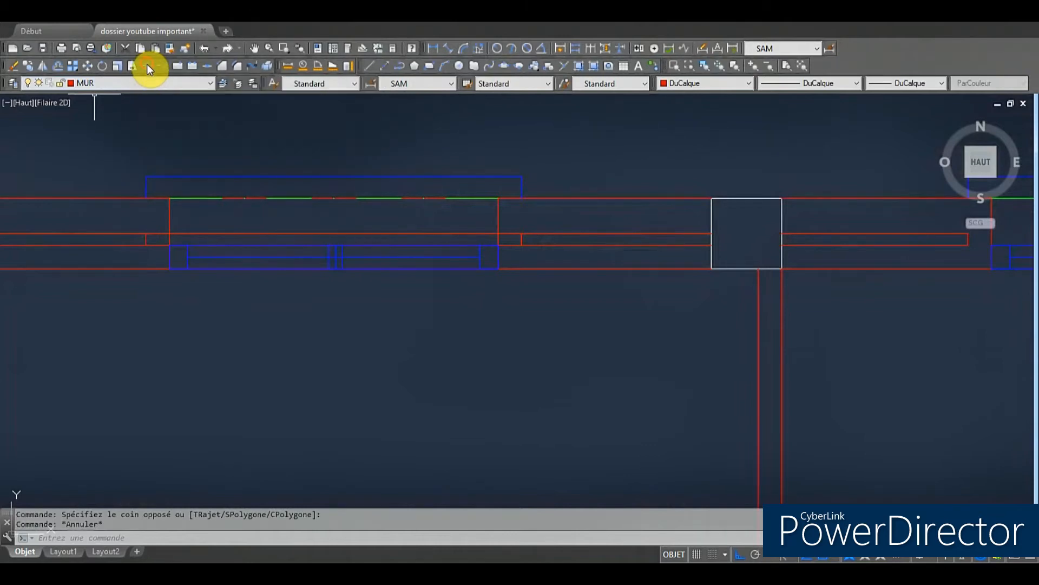
# Step: Trim the four wall lines crossing the copied window's opening, using its two jamb lines as cutting edges
pyautogui.click(147, 64)
pyautogui.click(506, 218)
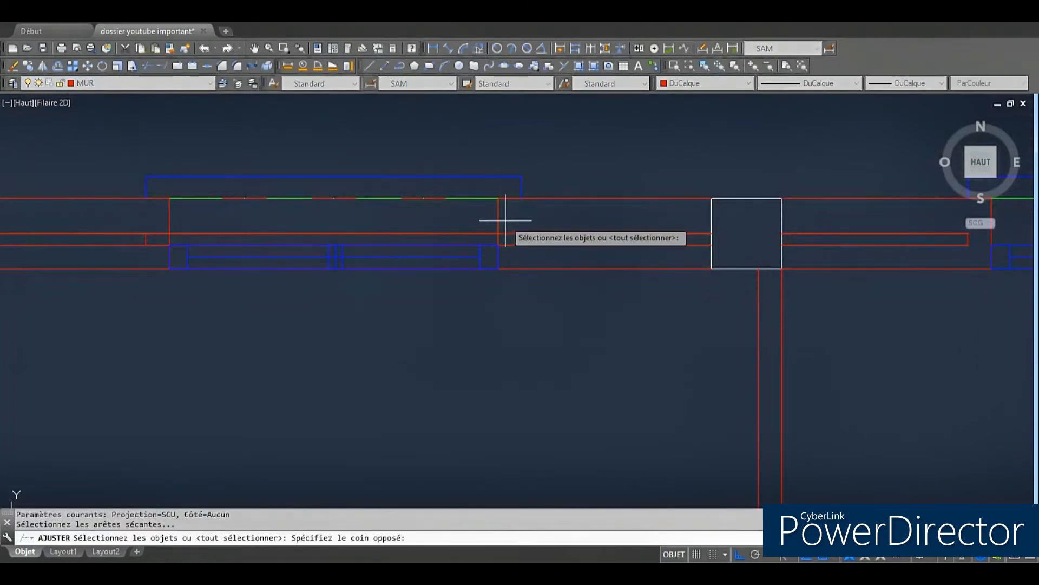
pyautogui.click(152, 212)
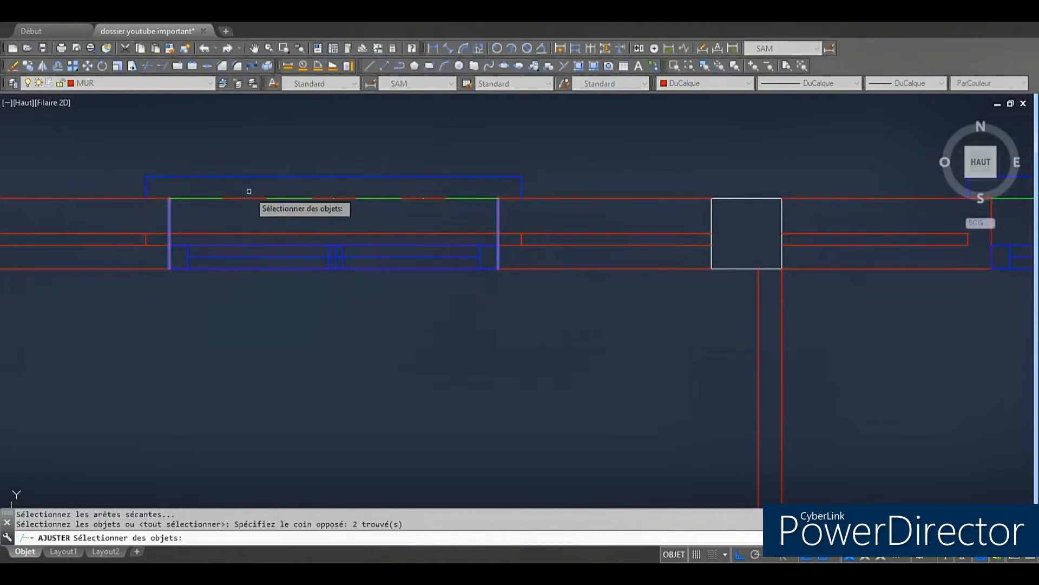
pyautogui.scroll(2, 260, 216)
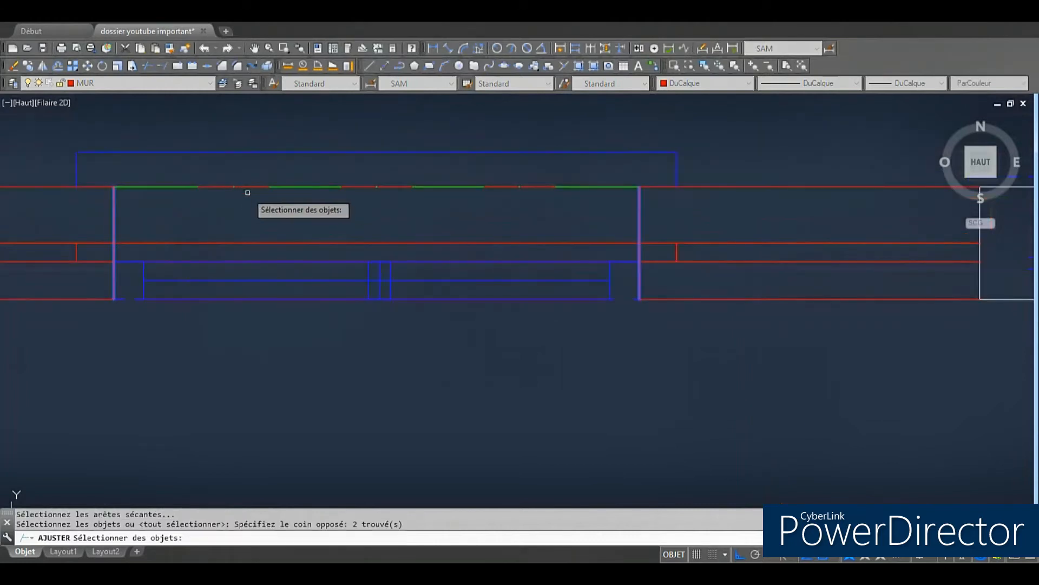
pyautogui.click(248, 194)
pyautogui.click(238, 174)
pyautogui.press('Return')
pyautogui.click(233, 186)
pyautogui.click(236, 179)
pyautogui.click(263, 243)
pyautogui.click(274, 267)
pyautogui.click(247, 240)
pyautogui.click(274, 320)
pyautogui.click(257, 291)
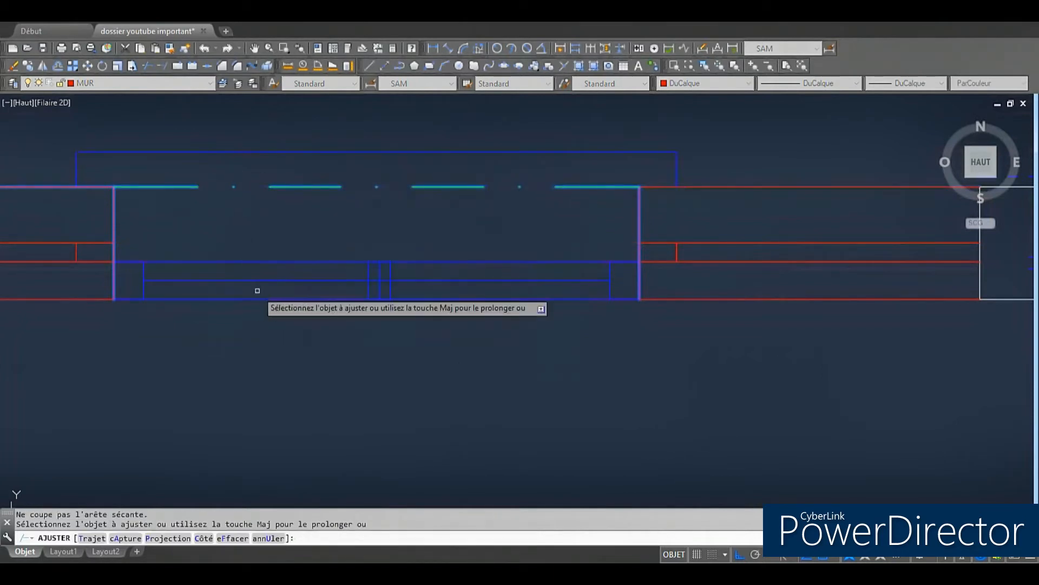
pyautogui.press('Escape')
# Step: Check where the wall lines end on both sides of the copied window by selecting them, and clear the selection
pyautogui.click(863, 347)
pyautogui.click(766, 175)
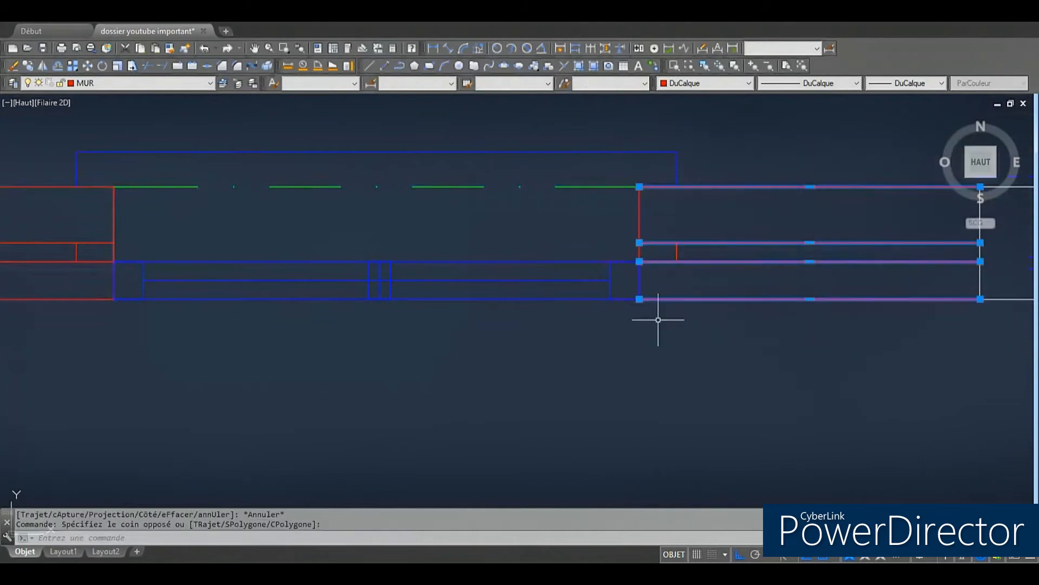
pyautogui.click(43, 308)
pyautogui.click(25, 165)
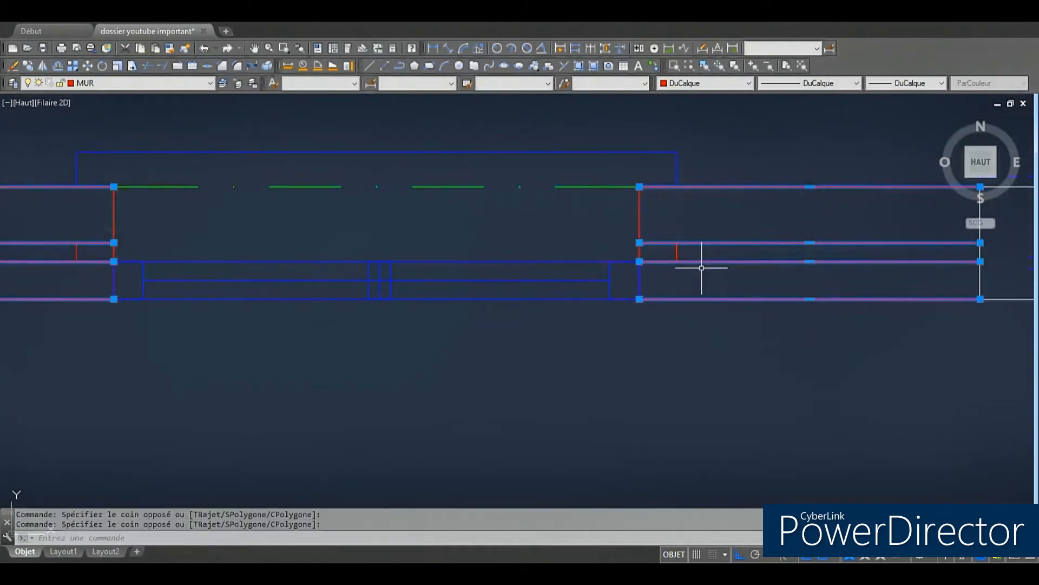
pyautogui.press('Escape')
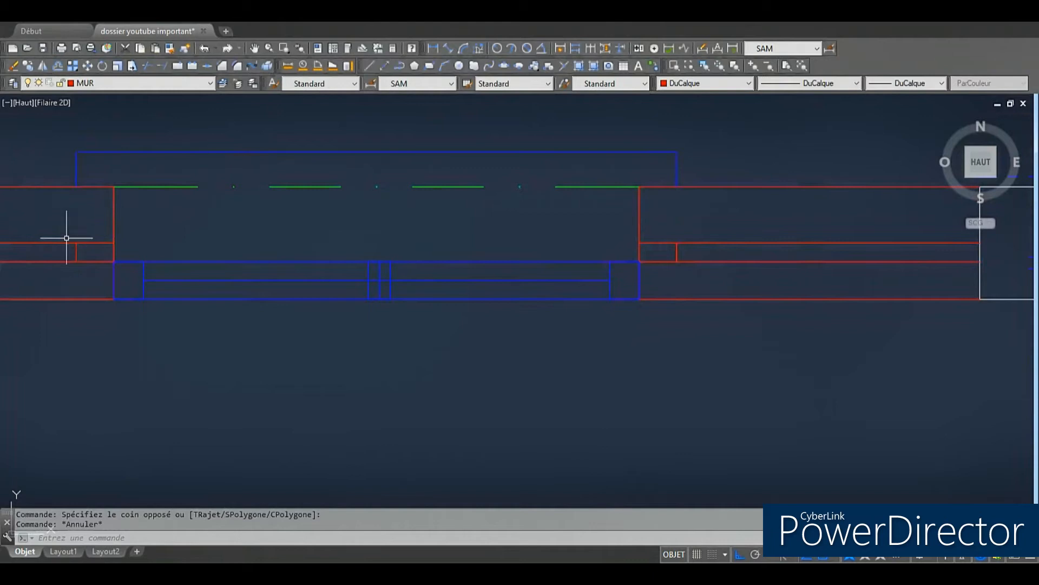
# Step: Trim the cavity lines between each jamb and the short closing line beside it, on both sides of the copied window
pyautogui.click(146, 65)
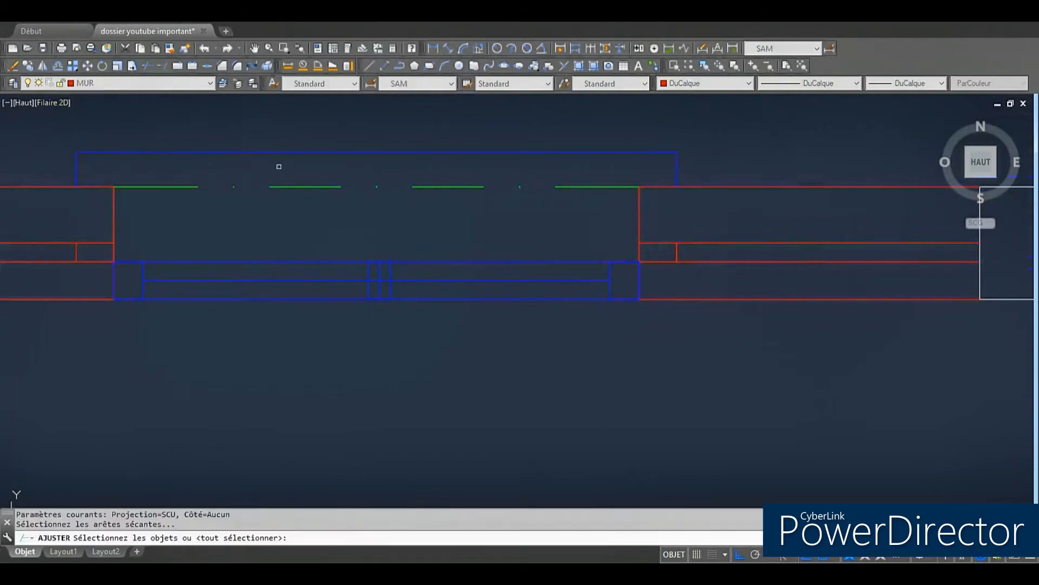
pyautogui.click(761, 347)
pyautogui.click(31, 132)
pyautogui.press('Return')
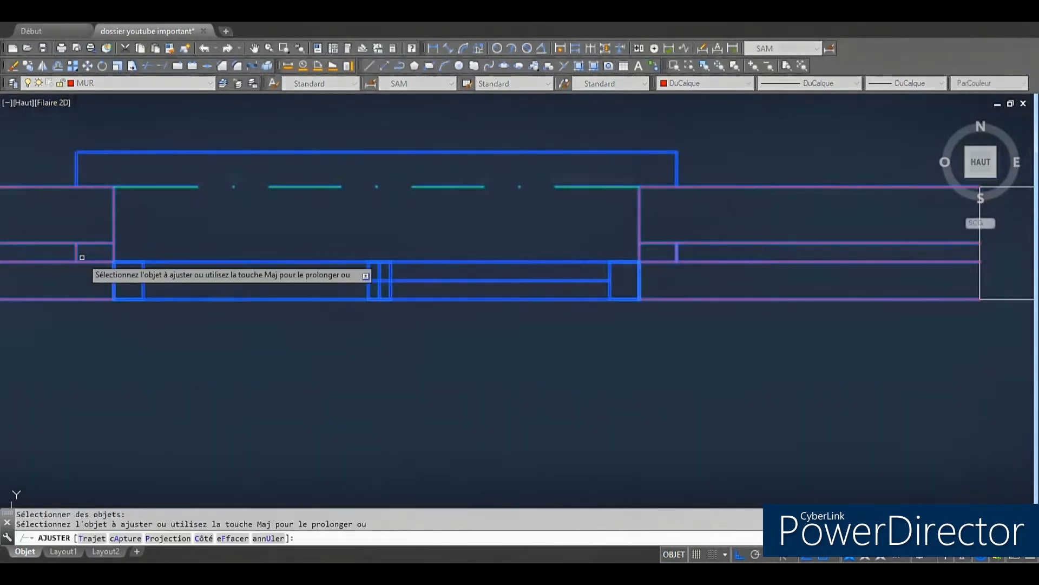
pyautogui.click(94, 212)
pyautogui.click(94, 270)
pyautogui.click(664, 270)
pyautogui.click(650, 237)
pyautogui.press('Escape')
pyautogui.scroll(-1, 564, 343)
pyautogui.scroll(-2, 564, 342)
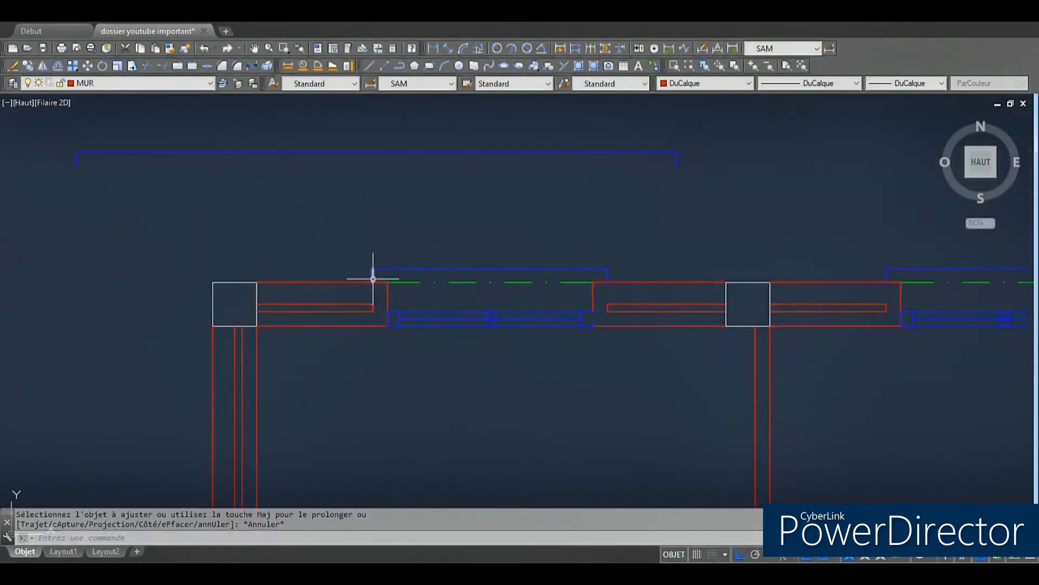
pyautogui.scroll(2, 603, 364)
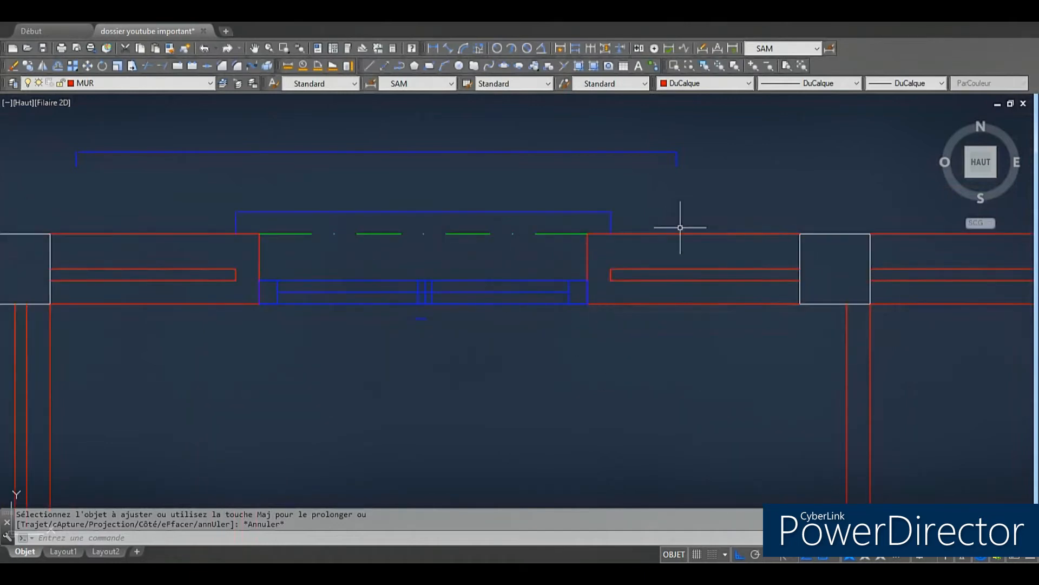
# Step: Check the dash-dot line closing the copied window's opening by selecting it, and clear the selection
pyautogui.click(376, 234)
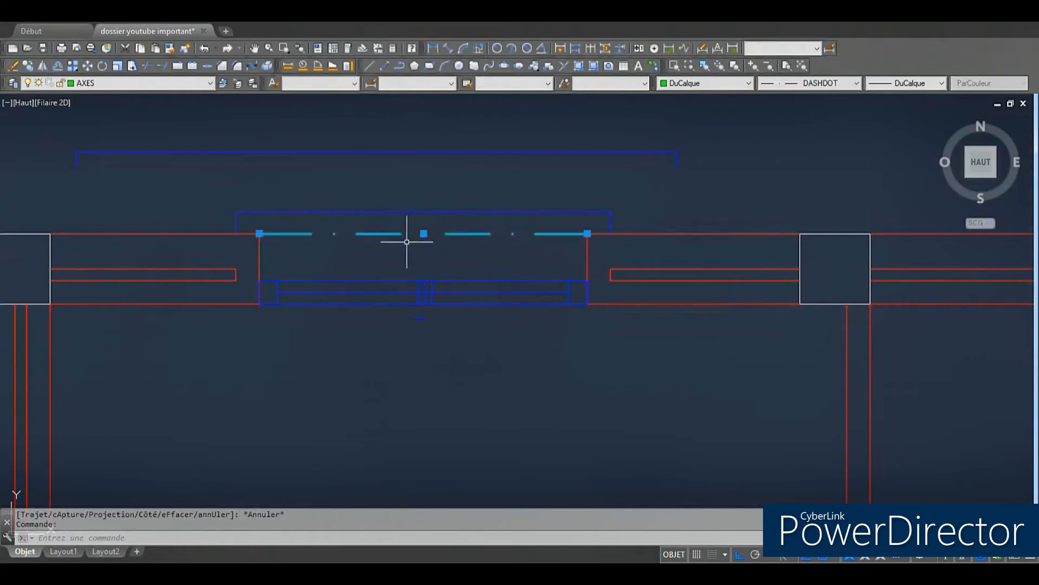
pyautogui.press('Escape')
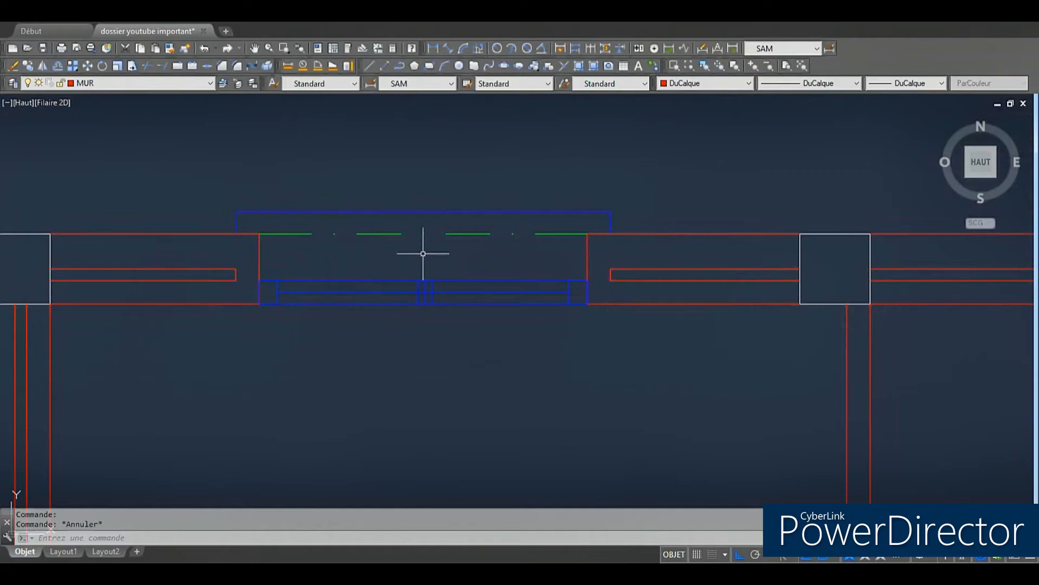
pyautogui.scroll(-5, 395, 234)
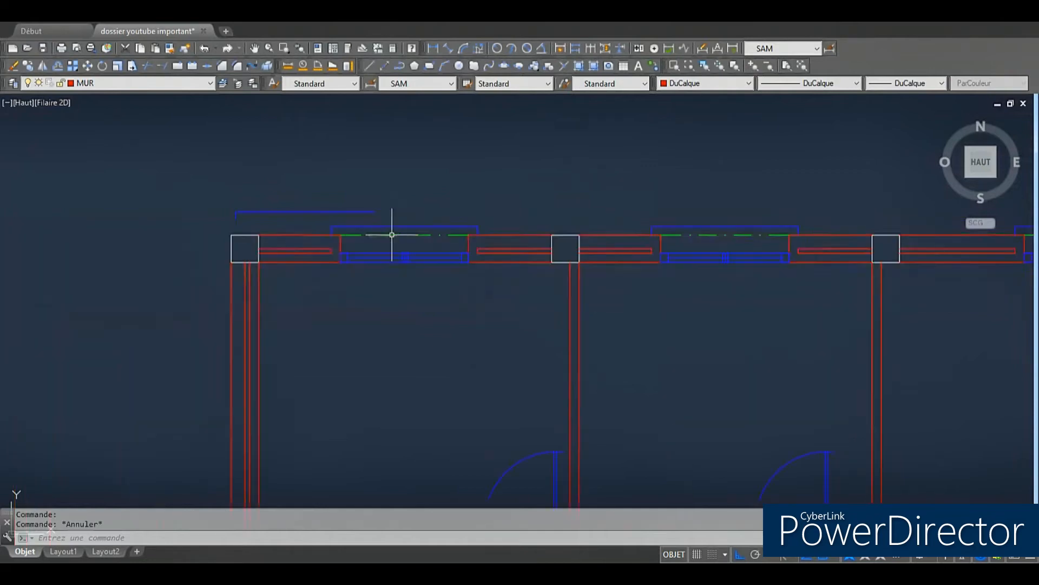
pyautogui.scroll(2, 374, 309)
pyautogui.scroll(-4, 374, 310)
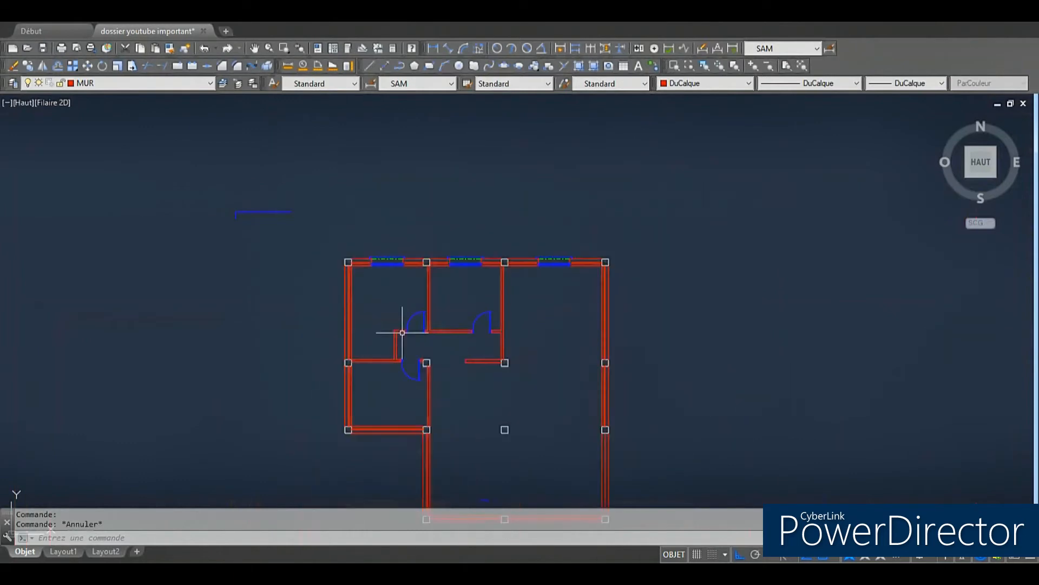
# Step: Copy the upper-left room's window from its midpoint to the inner face of the lower-left room's west outer wall
pyautogui.scroll(2, 365, 256)
pyautogui.click(361, 244)
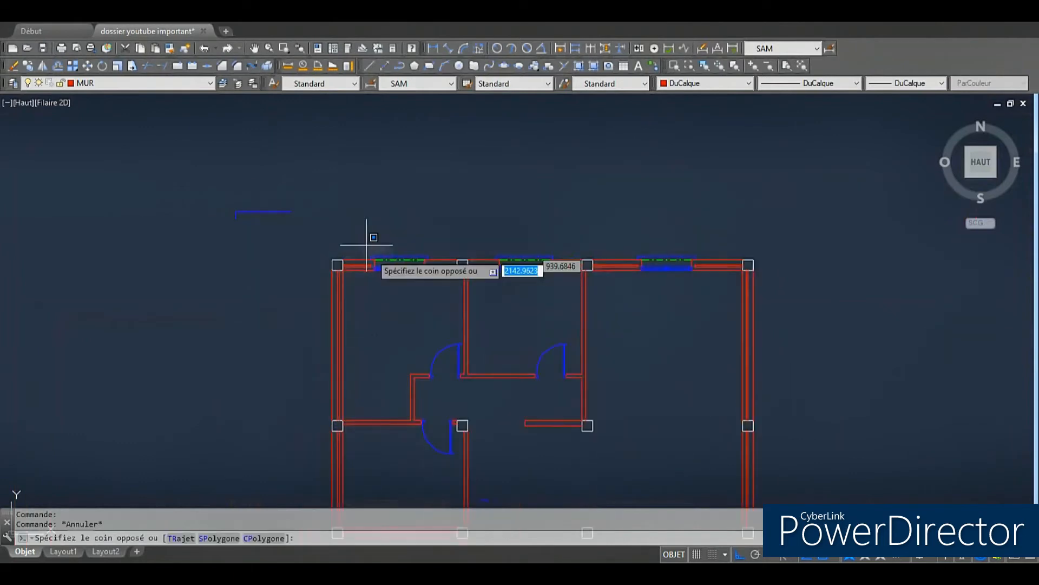
pyautogui.click(444, 286)
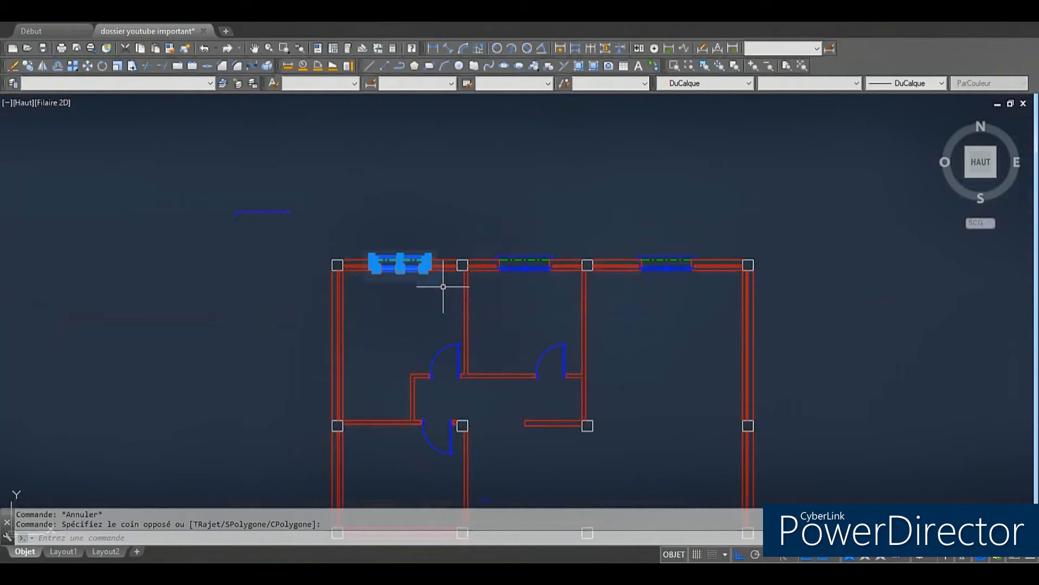
pyautogui.scroll(-2, 413, 211)
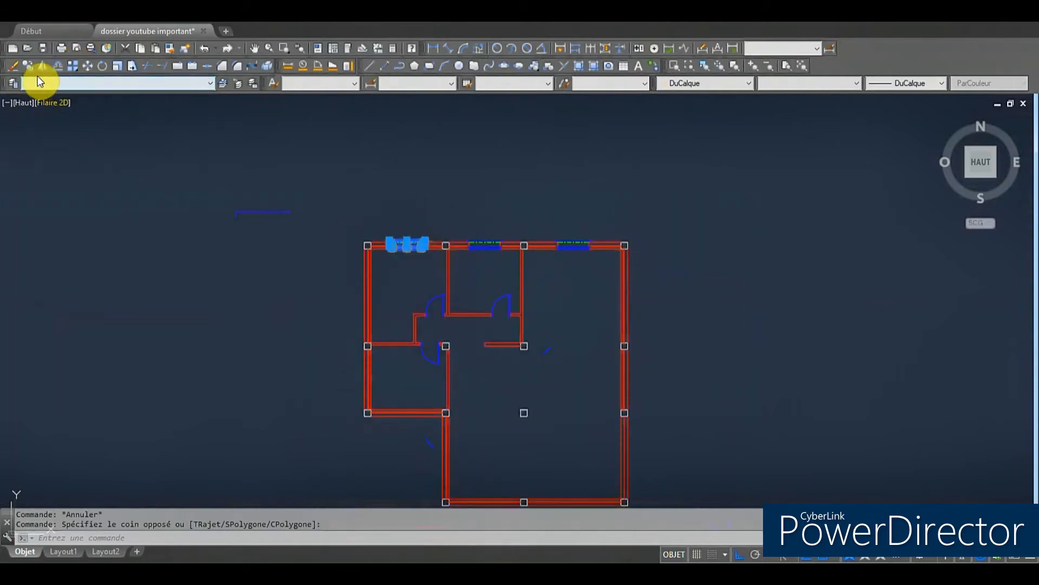
pyautogui.click(376, 227)
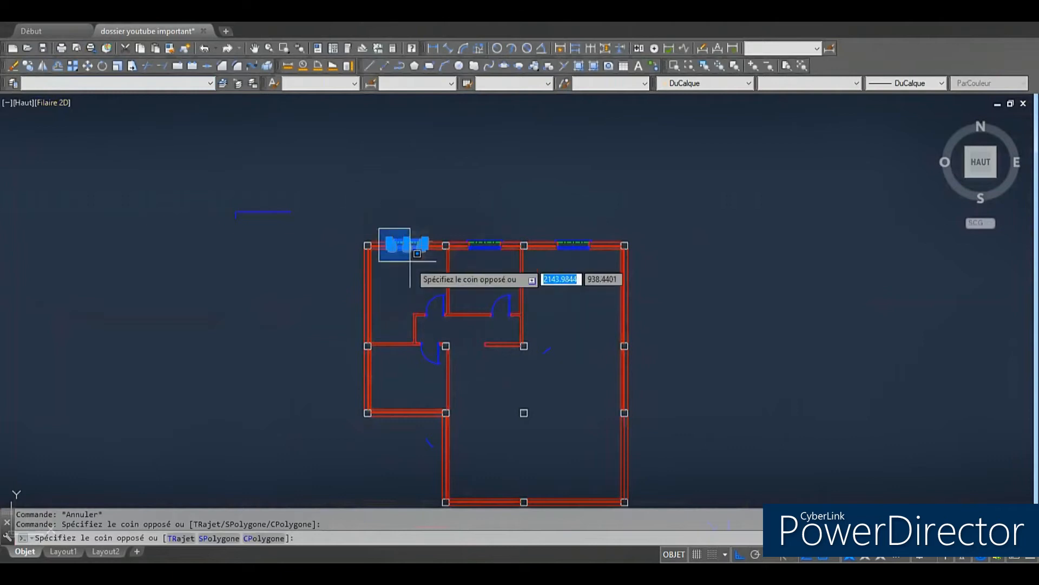
pyautogui.click(379, 257)
pyautogui.click(28, 65)
pyautogui.click(407, 247)
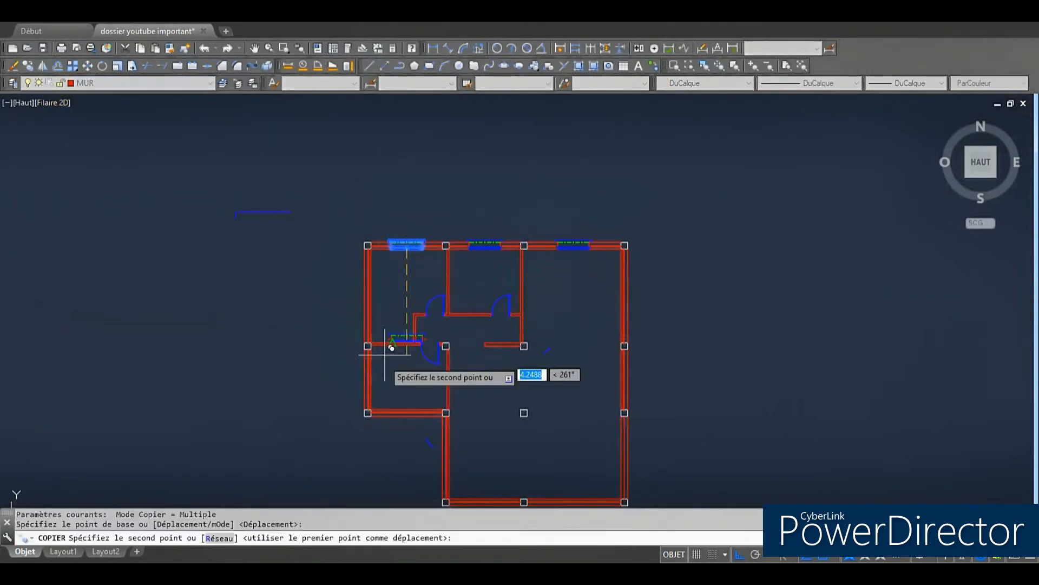
pyautogui.scroll(6, 370, 414)
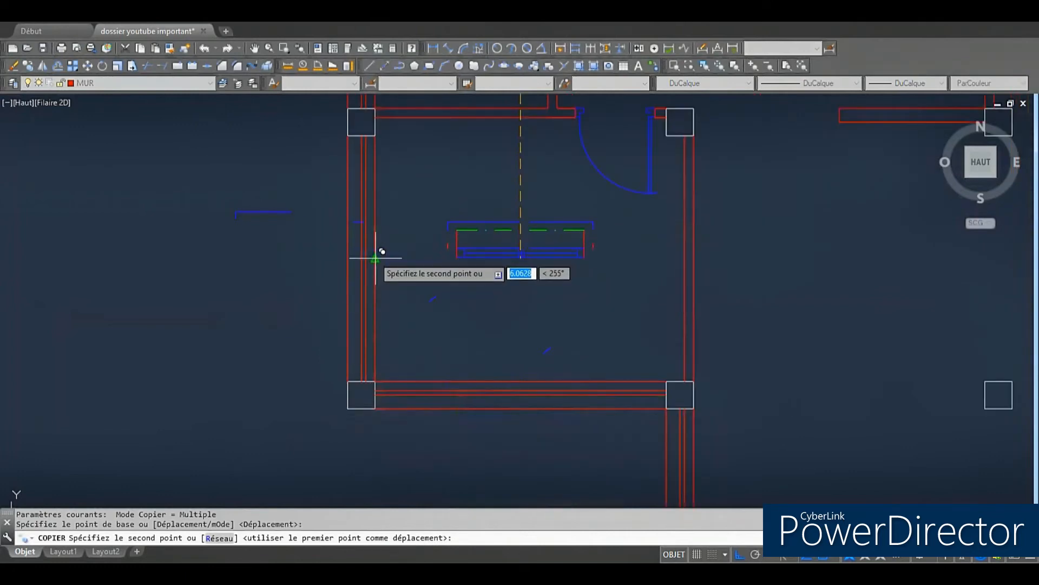
pyautogui.click(373, 258)
pyautogui.press('Escape')
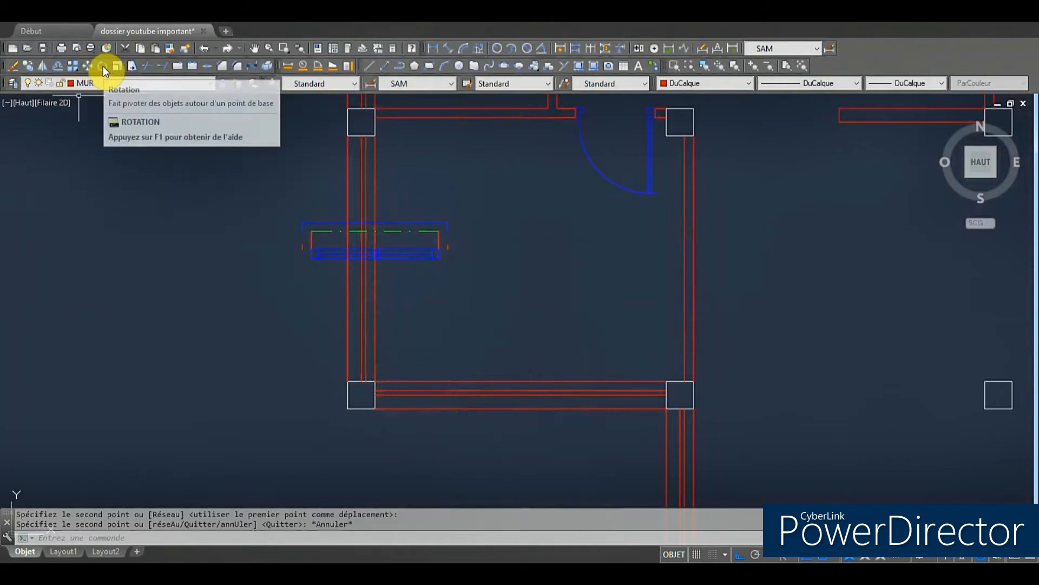
# Step: Rotate the copied window 90° counter-clockwise about the midpoint of its inner edge to align it with the west wall
pyautogui.click(263, 182)
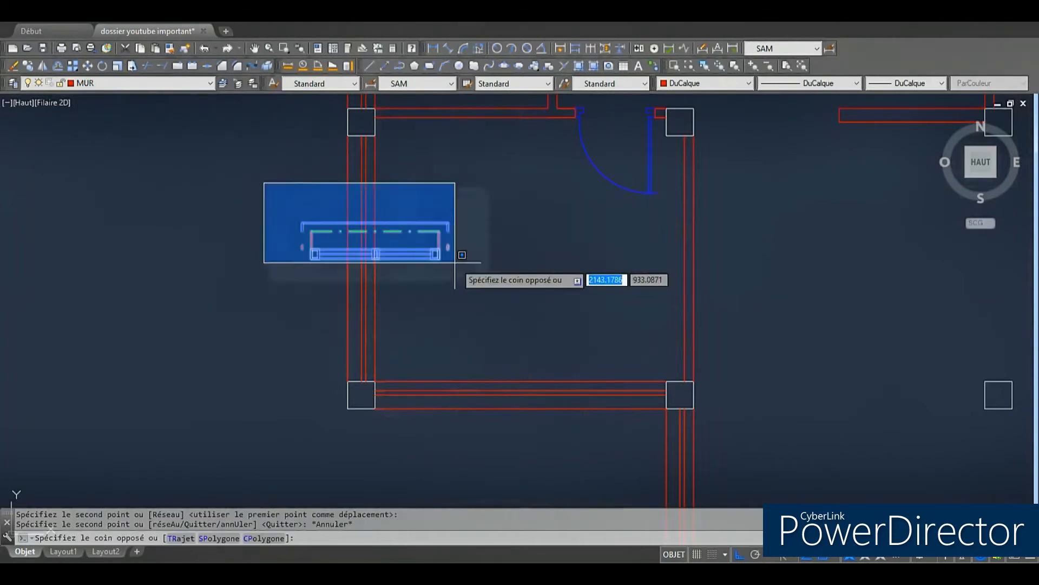
pyautogui.click(498, 293)
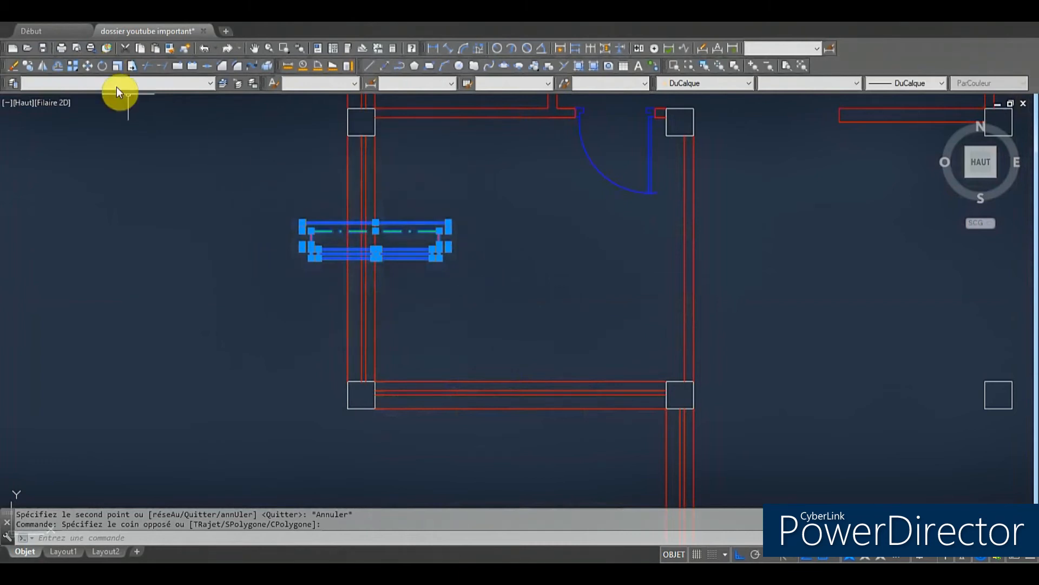
pyautogui.click(103, 68)
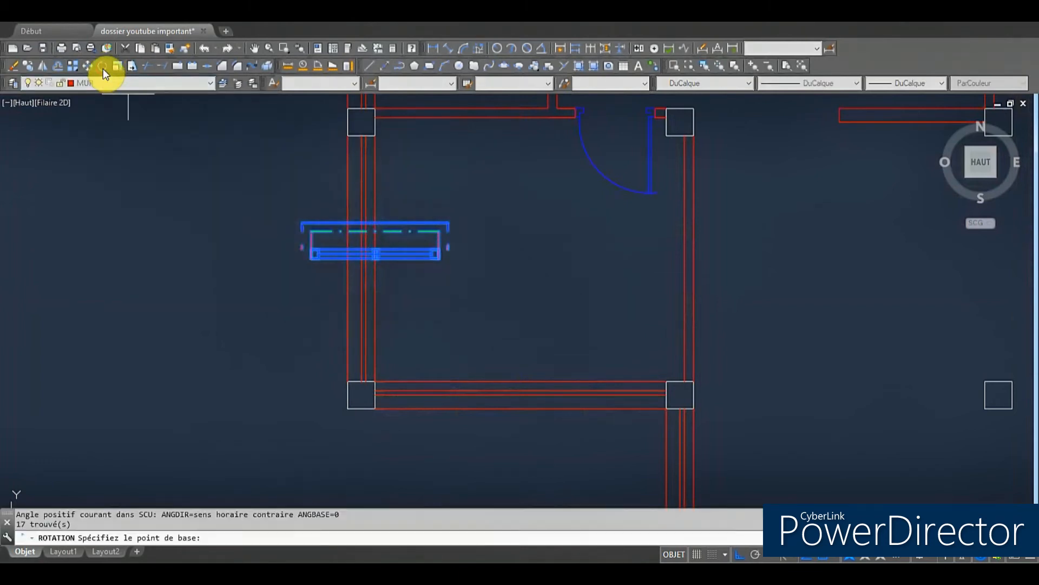
pyautogui.scroll(5, 387, 273)
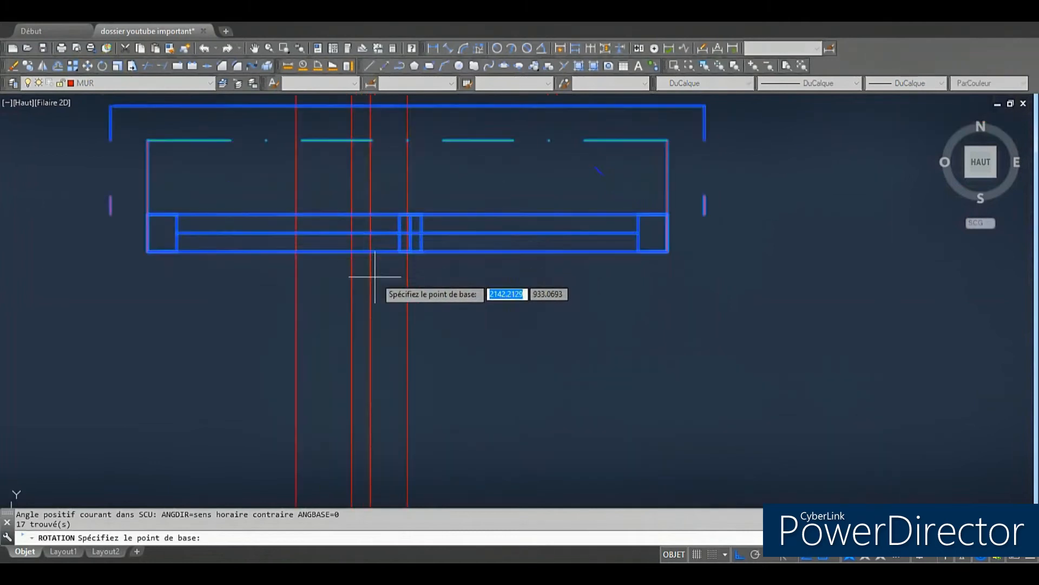
pyautogui.click(410, 251)
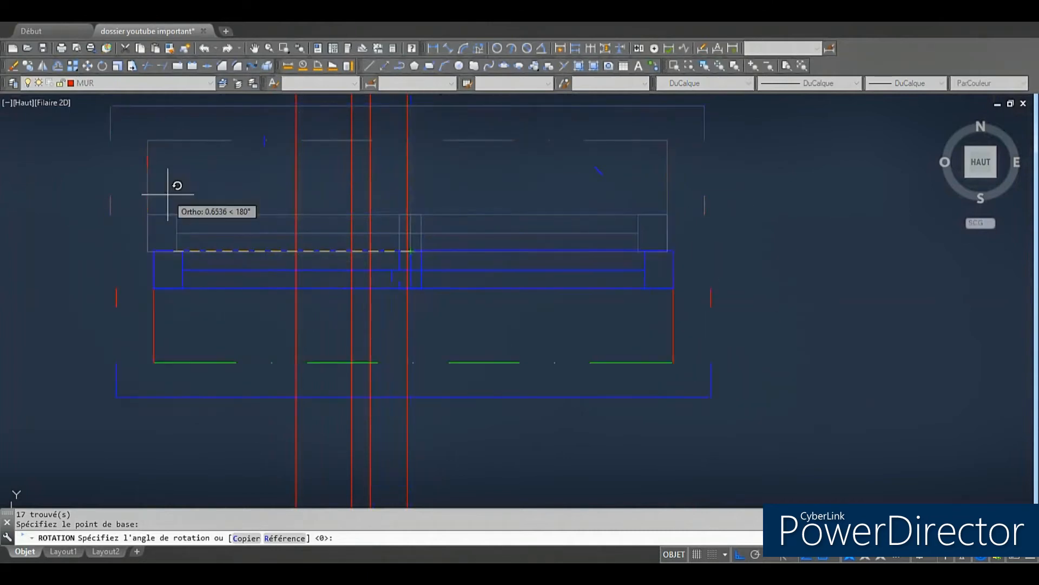
pyautogui.click(740, 554)
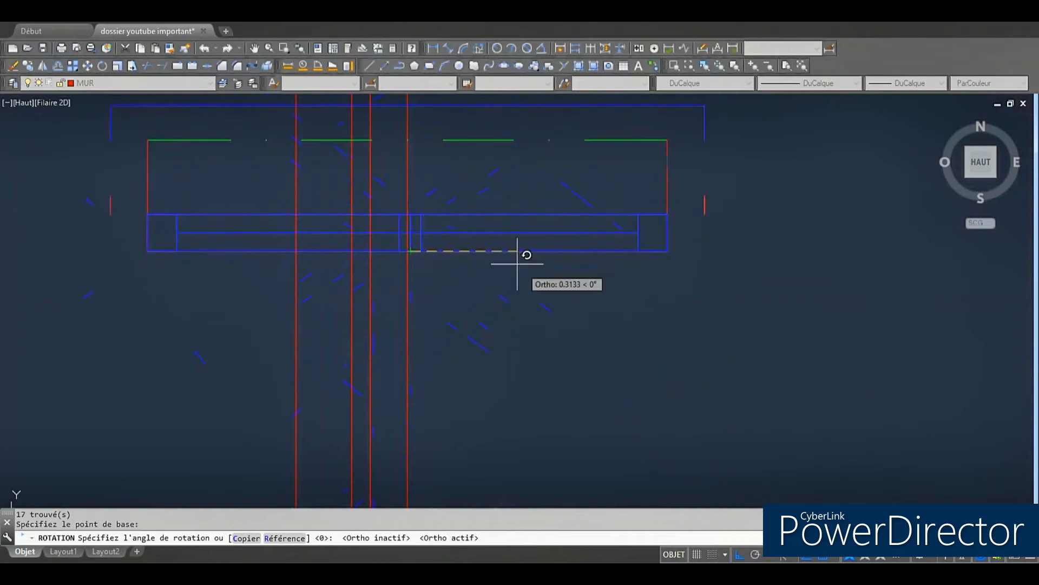
pyautogui.scroll(-8, 478, 198)
pyautogui.scroll(7, 474, 150)
pyautogui.scroll(-2, 472, 150)
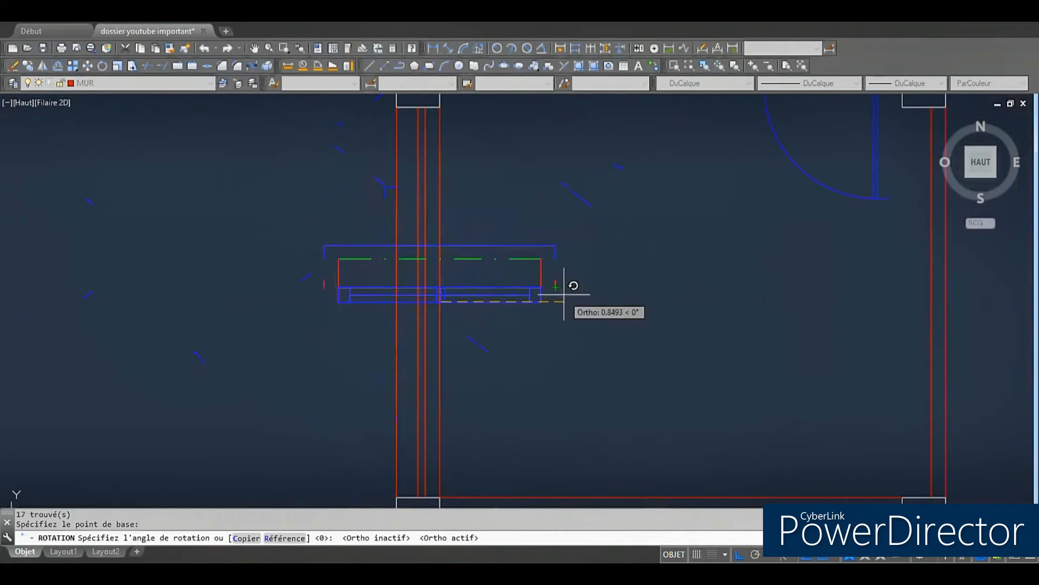
pyautogui.click(506, 150)
# Step: Move the rotated window by its upper inner corner so that it sits flush with the wall's inner face line
pyautogui.click(318, 148)
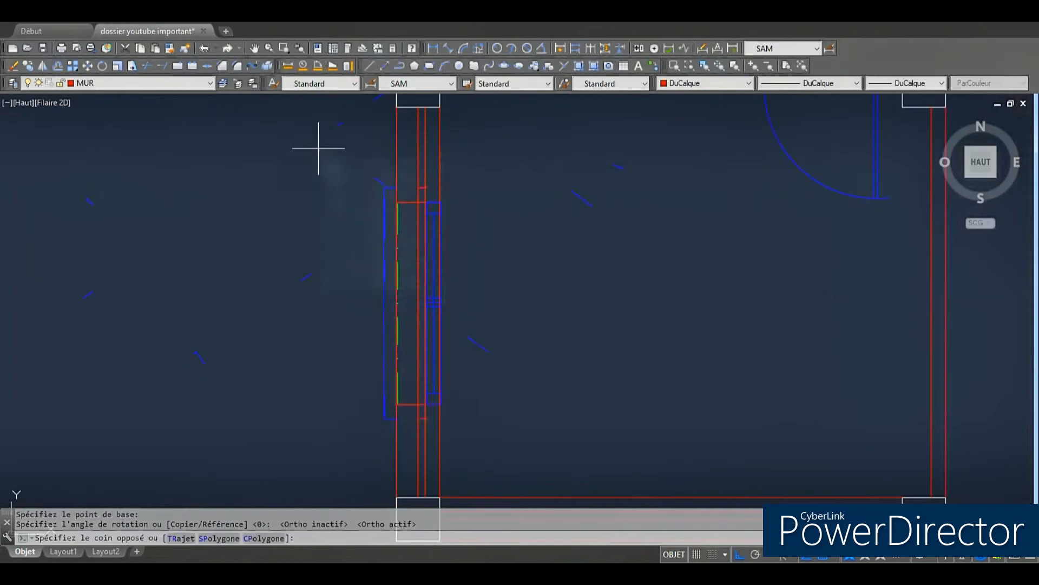
pyautogui.click(481, 445)
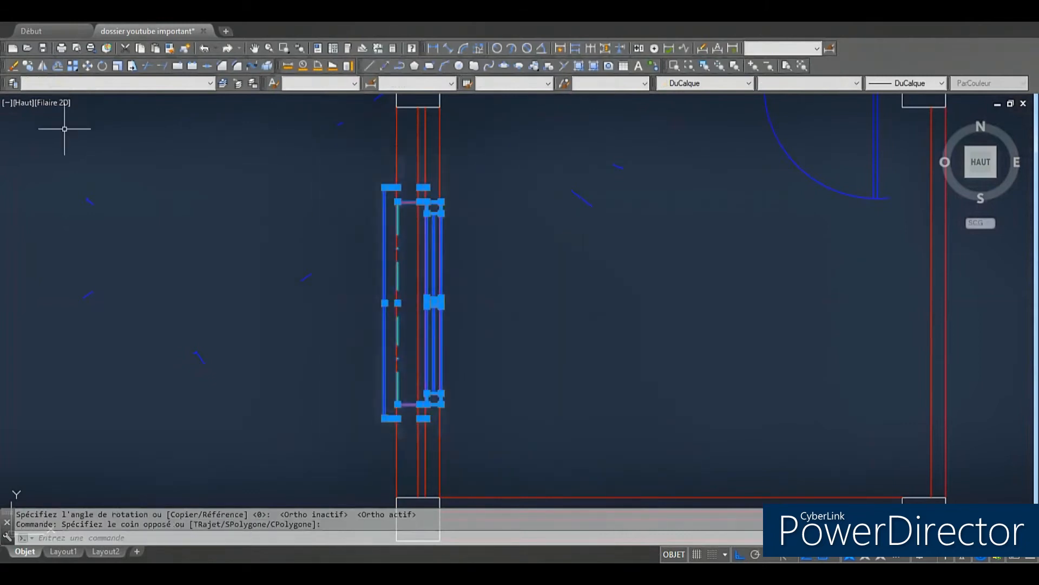
pyautogui.click(87, 65)
pyautogui.scroll(4, 442, 170)
pyautogui.scroll(3, 441, 170)
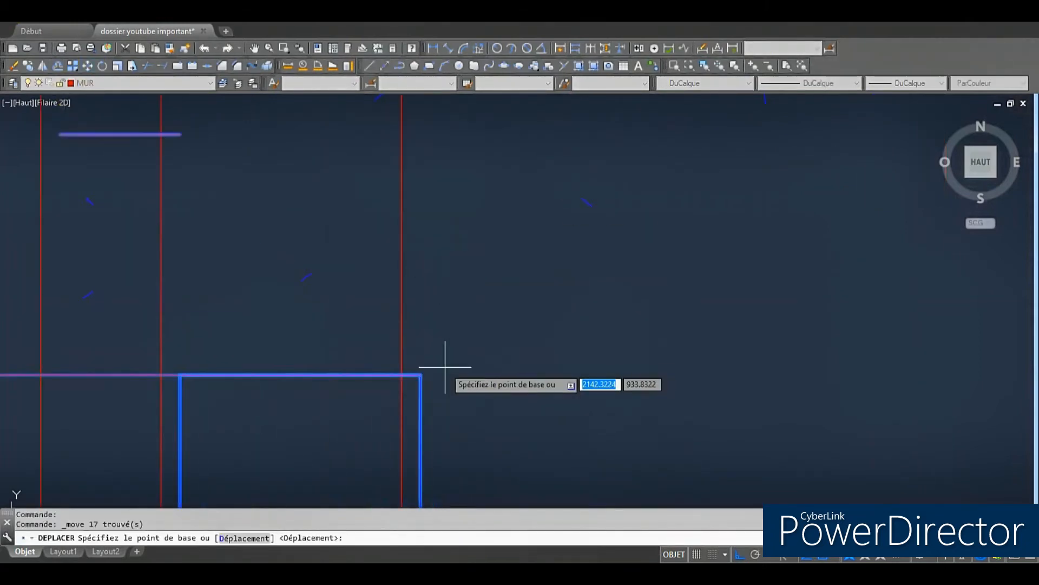
pyautogui.click(421, 375)
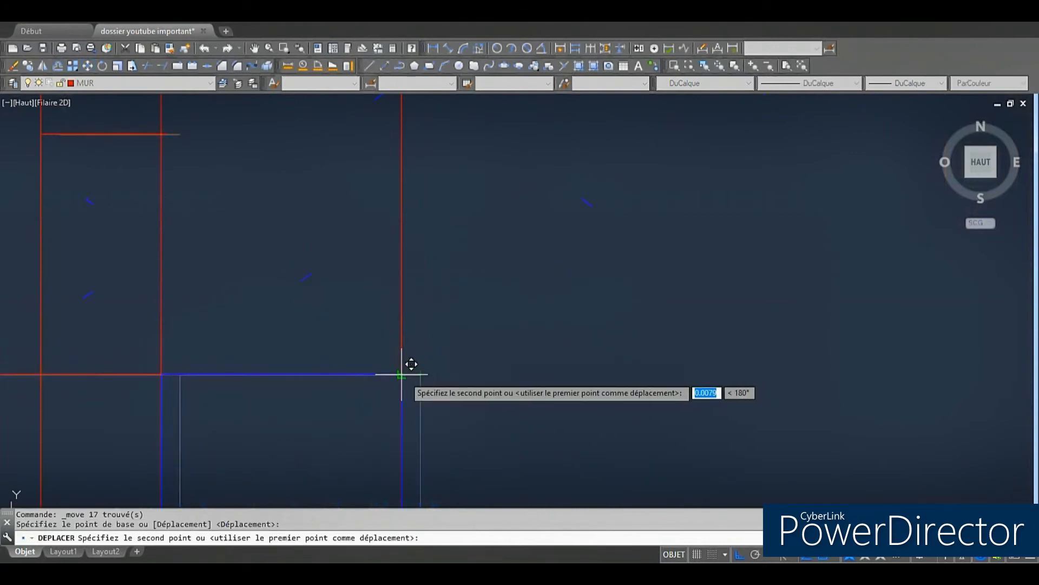
pyautogui.click(402, 374)
# Step: Trim the wall lines crossing the rotated window's opening, using the short lines at both its ends as cutting edges
pyautogui.scroll(-5, 551, 349)
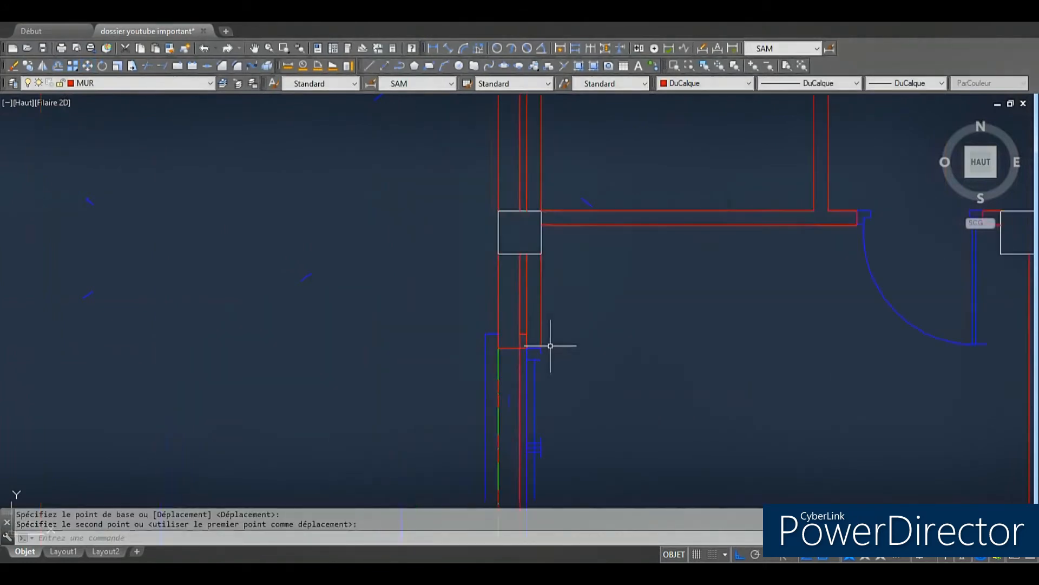
pyautogui.scroll(2, 520, 266)
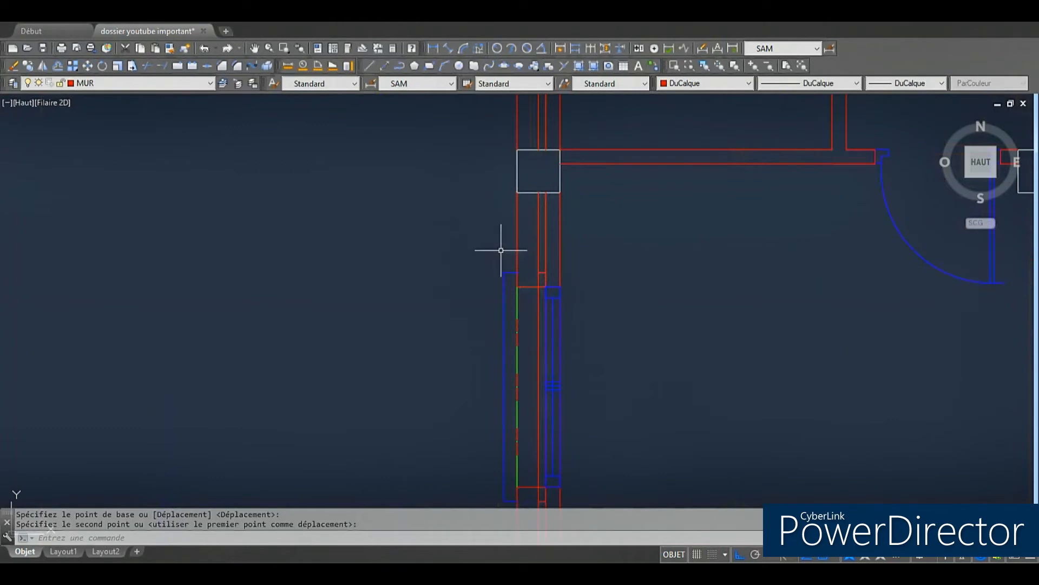
pyautogui.click(500, 250)
pyautogui.click(578, 289)
pyautogui.scroll(-3, 598, 360)
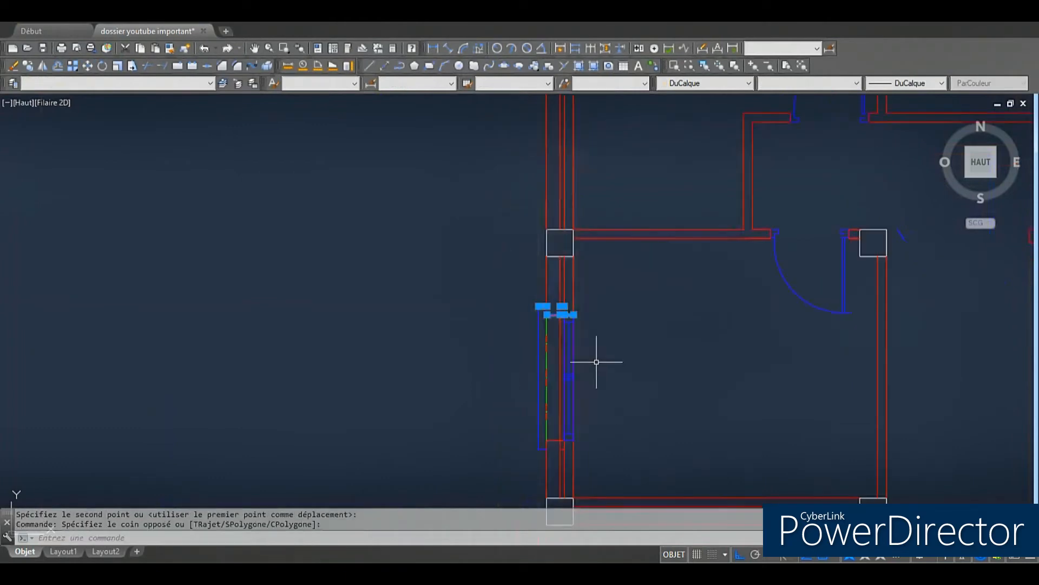
pyautogui.scroll(3, 592, 460)
pyautogui.click(482, 319)
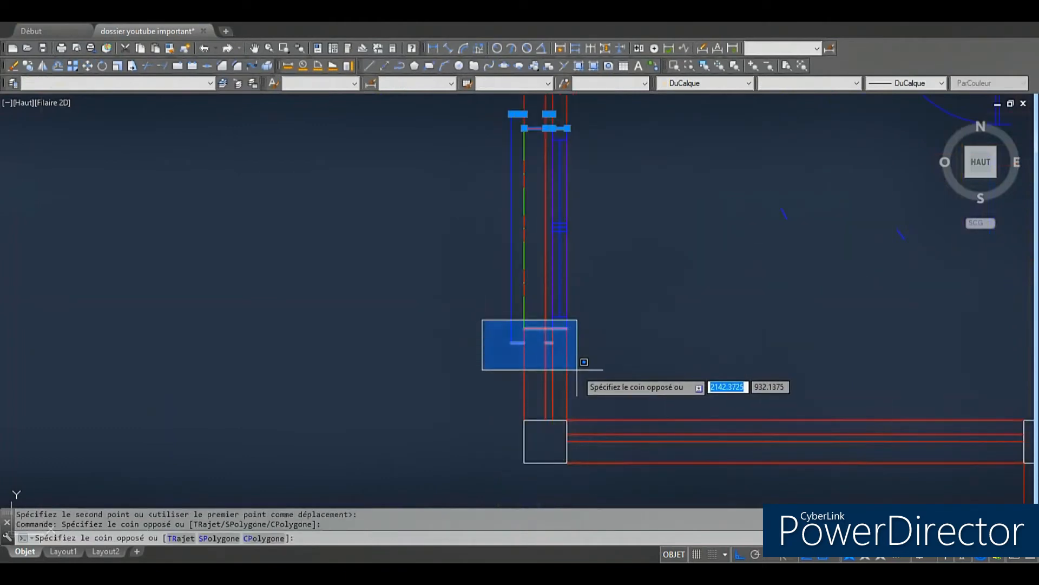
pyautogui.click(576, 368)
pyautogui.click(144, 64)
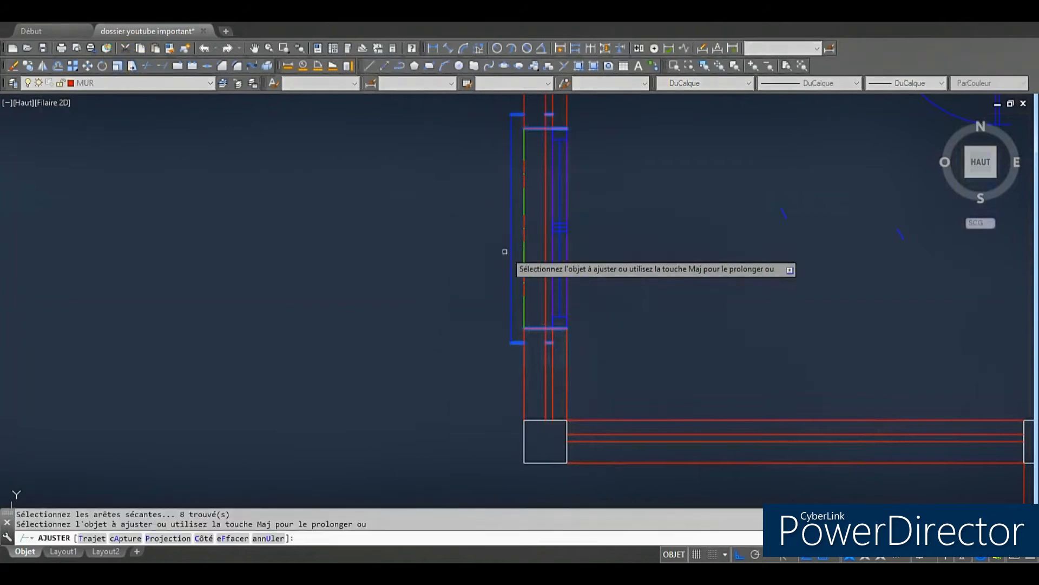
pyautogui.click(529, 228)
pyautogui.click(518, 224)
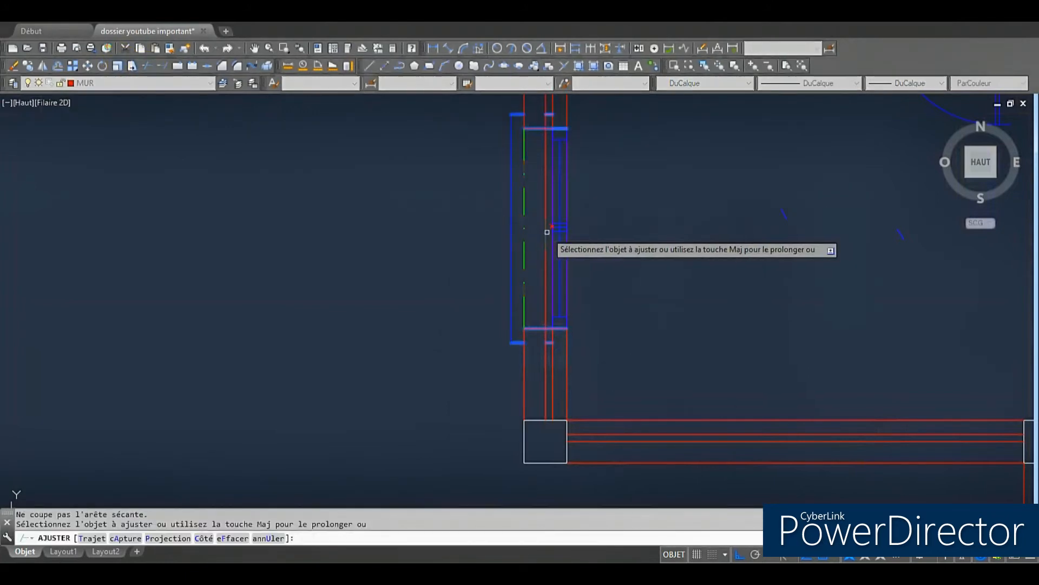
pyautogui.click(571, 248)
pyautogui.click(561, 245)
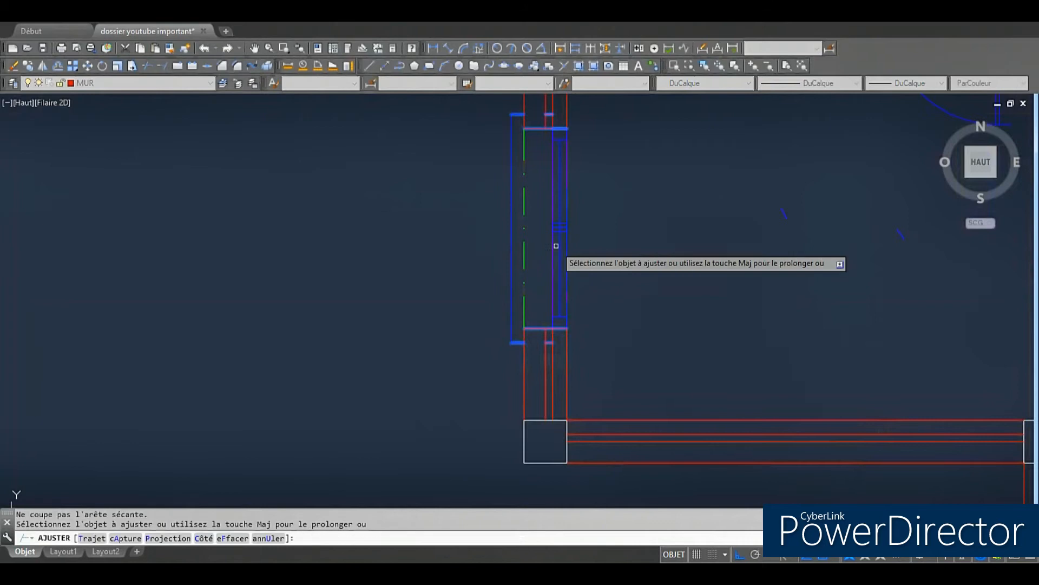
pyautogui.press('Escape')
# Step: Trim the cavity lines between the upper jamb and its short closing line, using the whole rotated window as cutting edges
pyautogui.scroll(-3, 608, 272)
pyautogui.scroll(4, 601, 185)
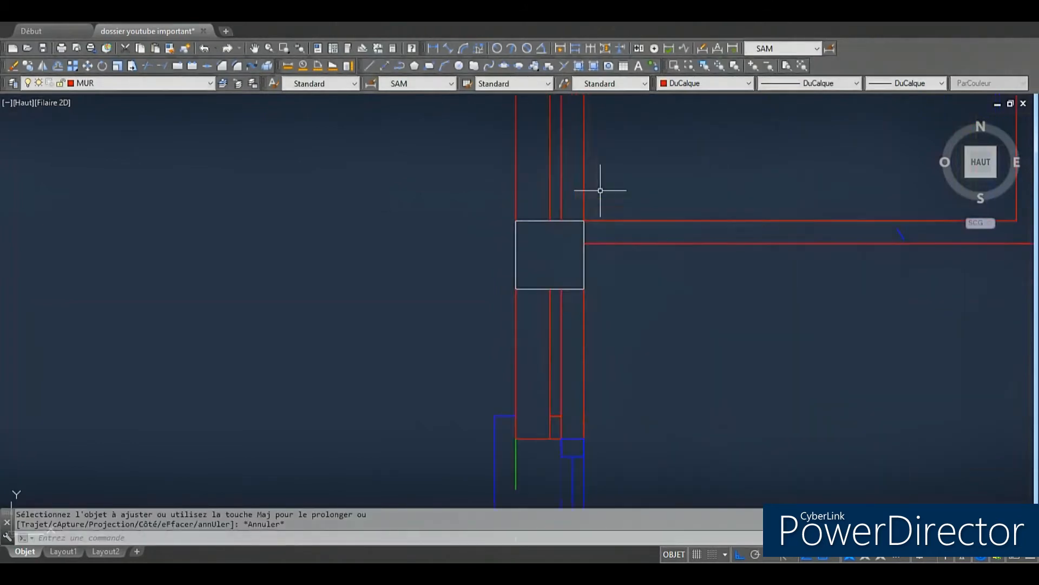
pyautogui.scroll(-4, 560, 371)
pyautogui.click(89, 82)
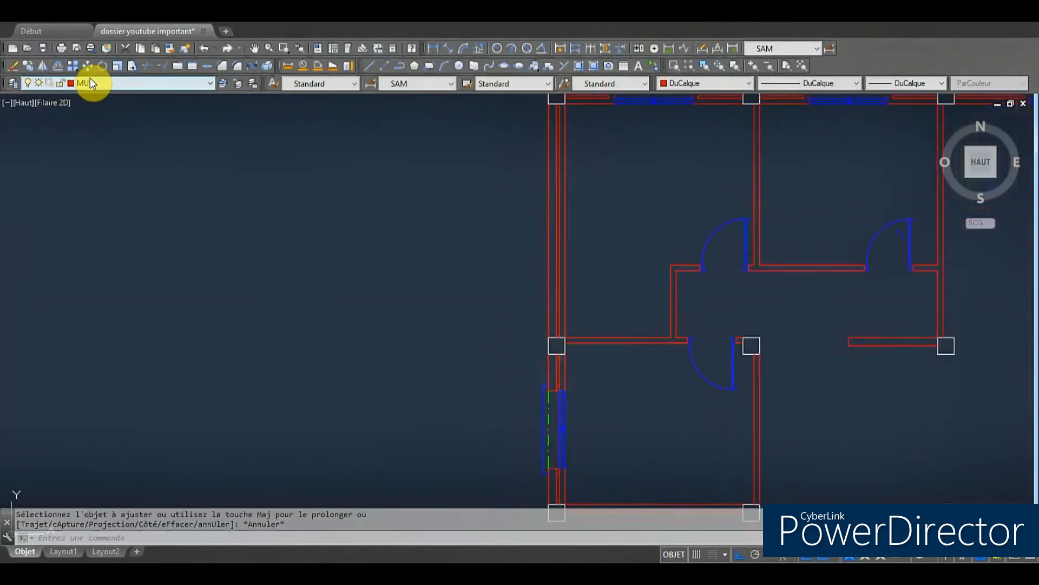
pyautogui.click(146, 64)
pyautogui.scroll(-3, 431, 324)
pyautogui.scroll(3, 475, 366)
pyautogui.click(453, 295)
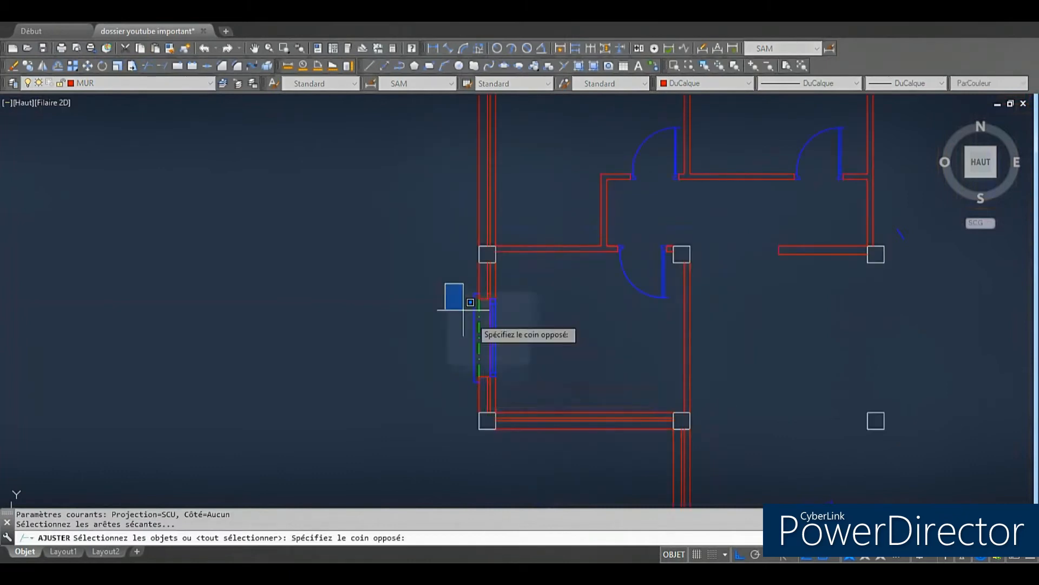
pyautogui.click(540, 390)
pyautogui.scroll(3, 529, 287)
pyautogui.scroll(2, 423, 316)
pyautogui.click(387, 318)
pyautogui.click(336, 316)
pyautogui.press('Return')
pyautogui.click(381, 318)
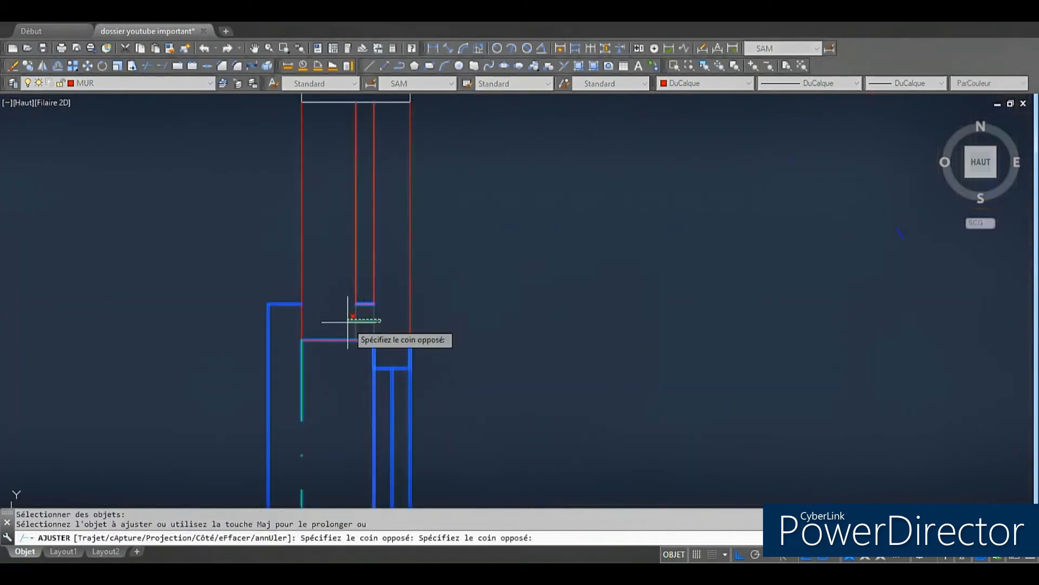
pyautogui.click(347, 322)
# Step: Trim the cavity lines between the lower jamb of the rotated window and its short closing line
pyautogui.scroll(-1, 558, 317)
pyautogui.scroll(-2, 558, 347)
pyautogui.scroll(6, 513, 379)
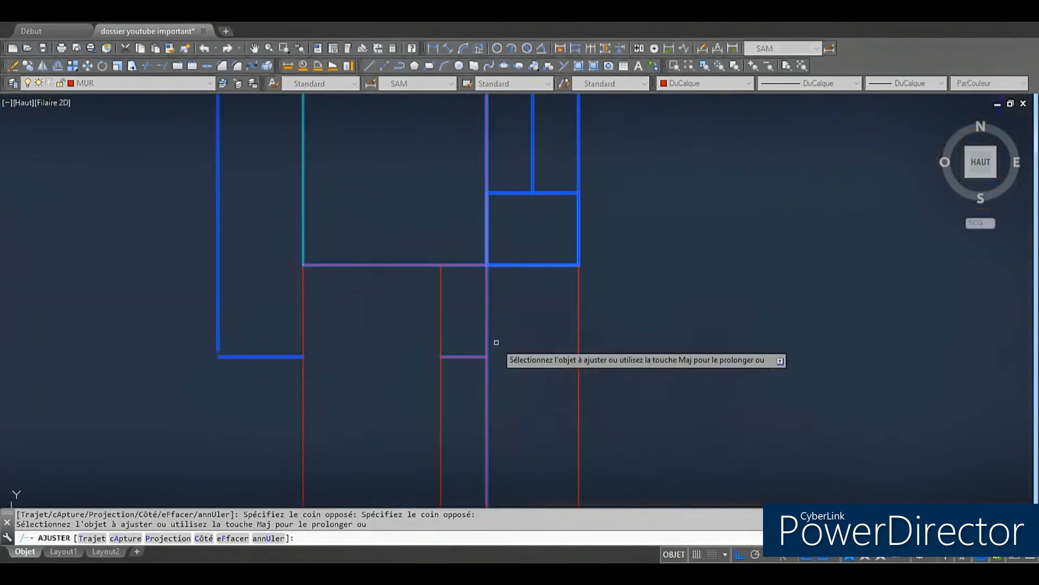
pyautogui.press('Escape')
pyautogui.click(492, 177)
pyautogui.click(464, 159)
pyautogui.press('Escape')
# Step: Check the layer and linetype of the overlapping lines along the rotated window's frame edges
pyautogui.scroll(-6, 495, 322)
pyautogui.click(493, 179)
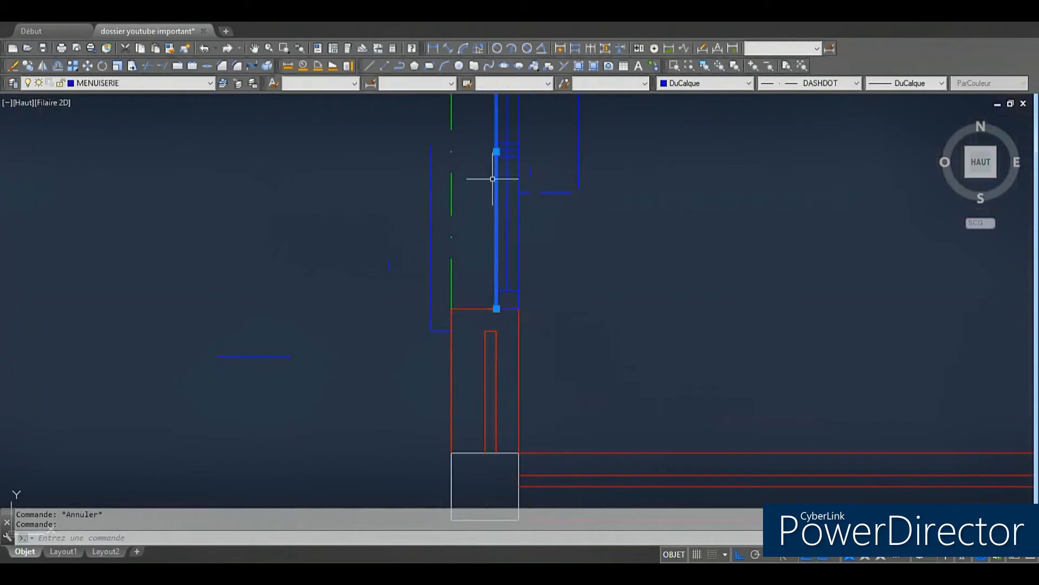
pyautogui.scroll(3, 500, 219)
pyautogui.click(480, 208)
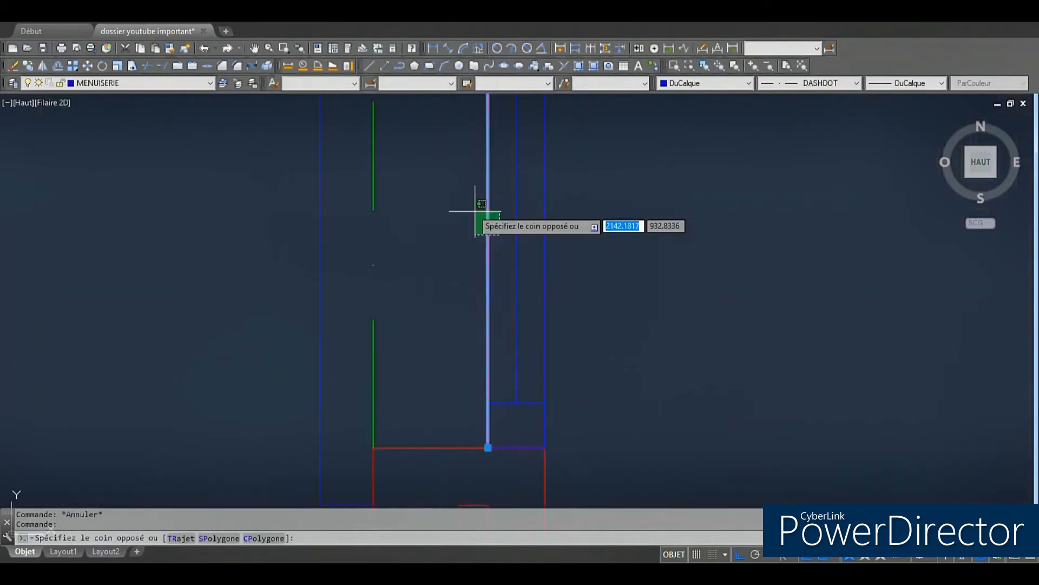
pyautogui.scroll(-2, 610, 345)
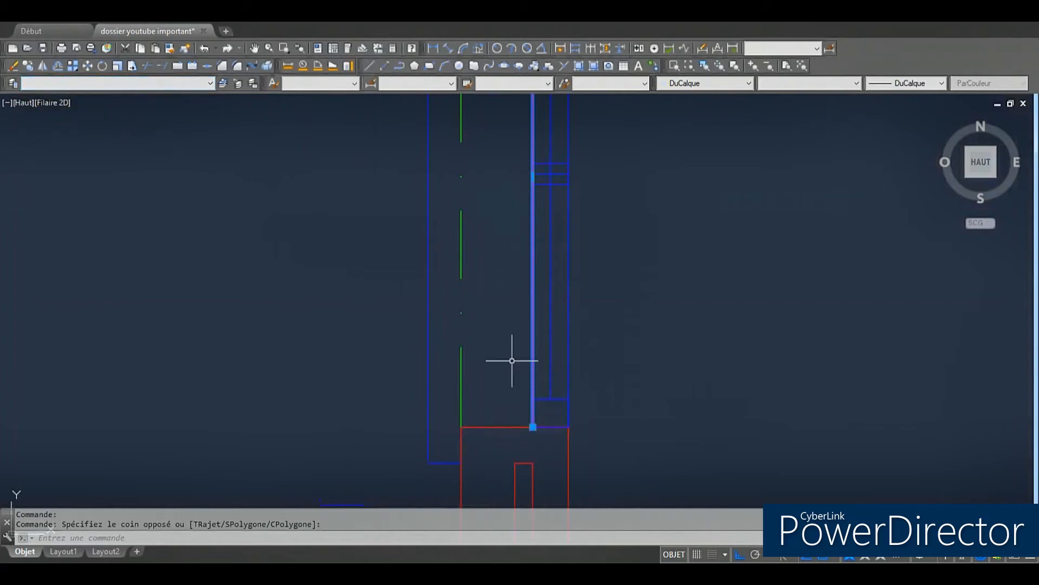
pyautogui.press('Escape')
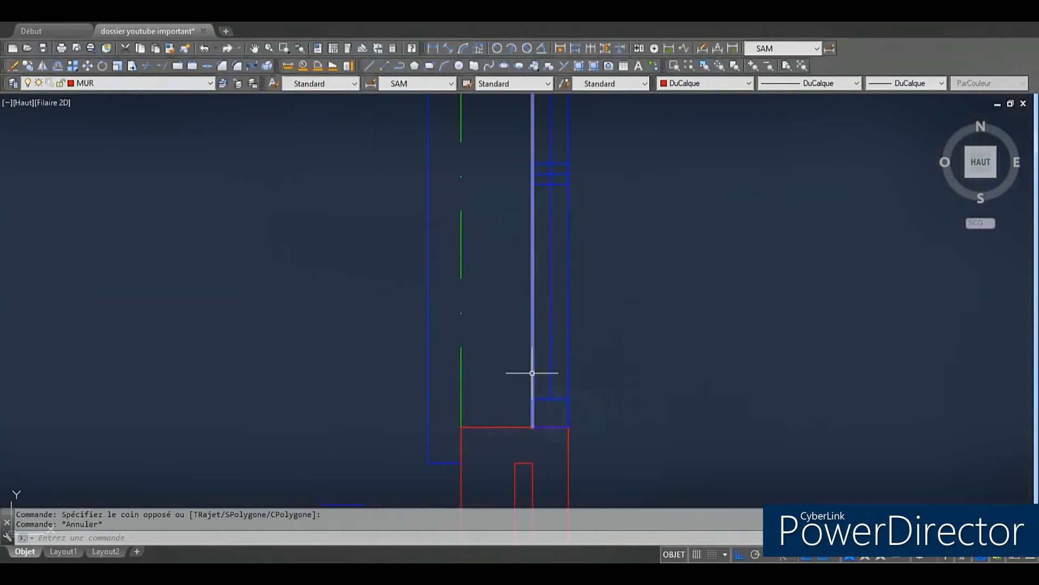
pyautogui.scroll(2, 547, 282)
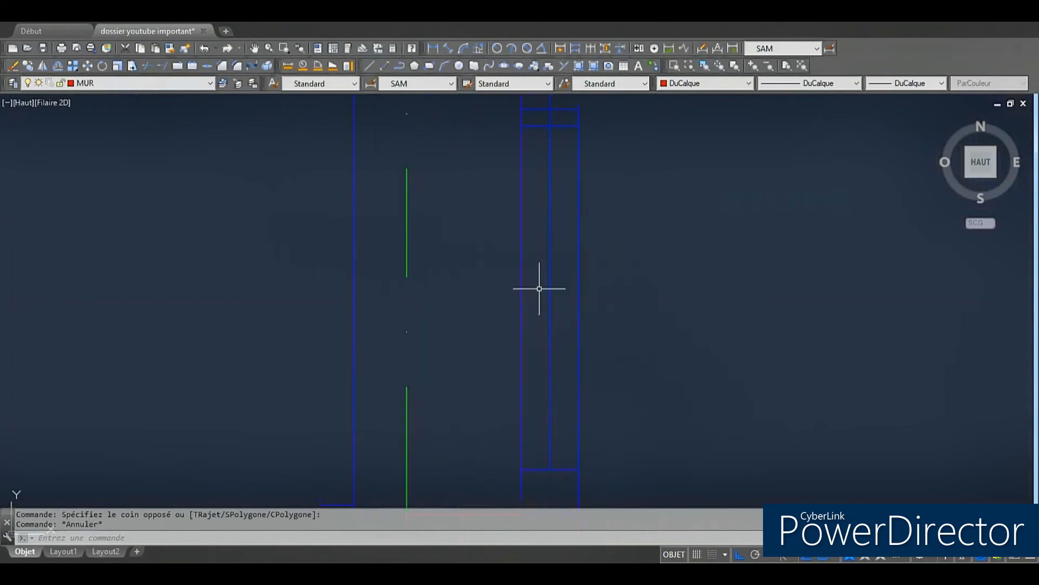
pyautogui.click(568, 323)
pyautogui.click(541, 310)
pyautogui.click(629, 319)
pyautogui.click(573, 286)
pyautogui.press('Escape')
pyautogui.click(534, 297)
pyautogui.click(491, 281)
pyautogui.press('Escape')
# Step: Match the properties of the window frame's room-side edge line onto the line along its opposite edge
pyautogui.click(578, 279)
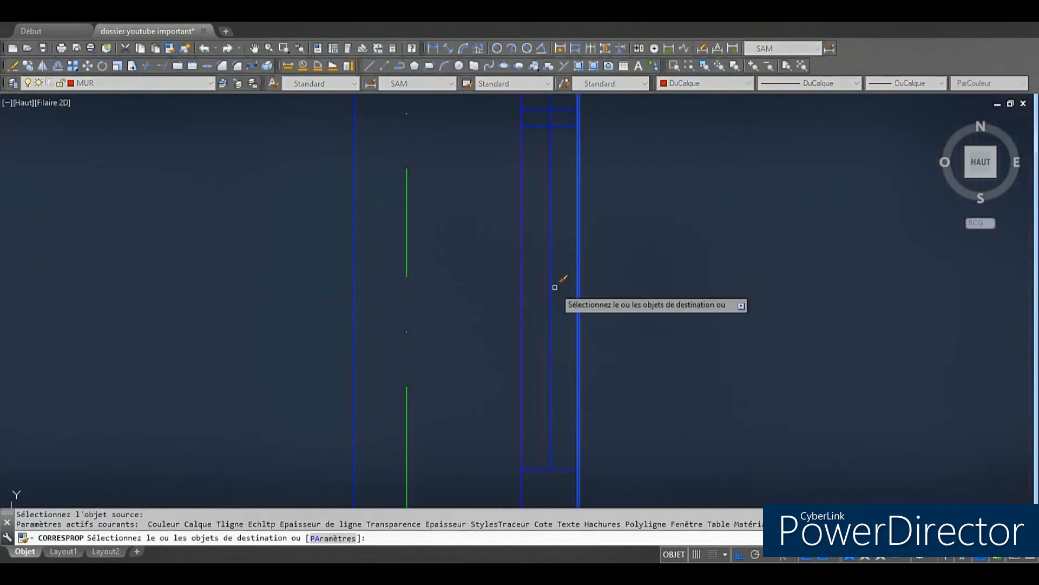
pyautogui.click(542, 305)
pyautogui.click(472, 263)
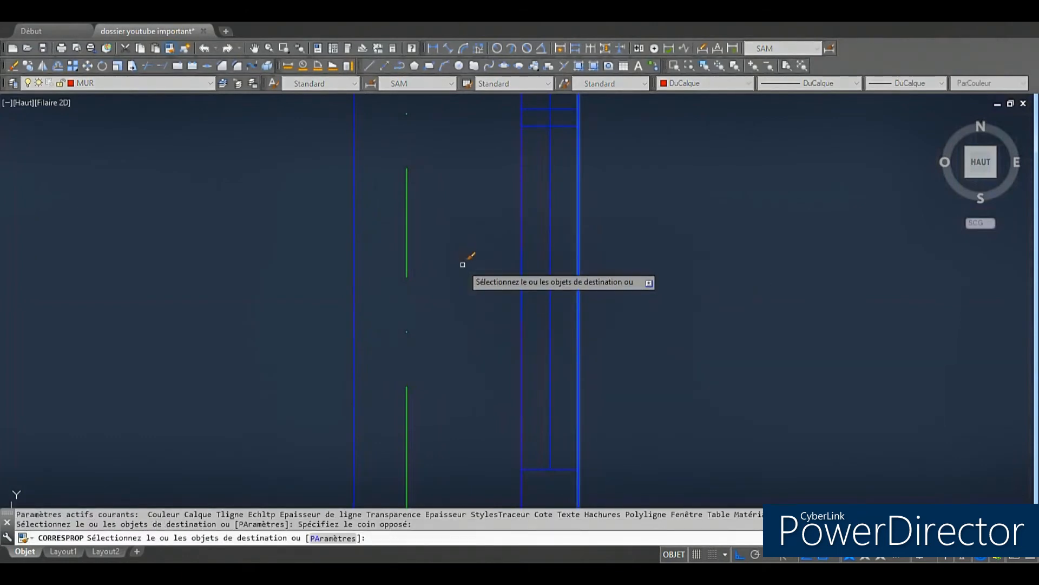
pyautogui.press('Return')
pyautogui.click(661, 274)
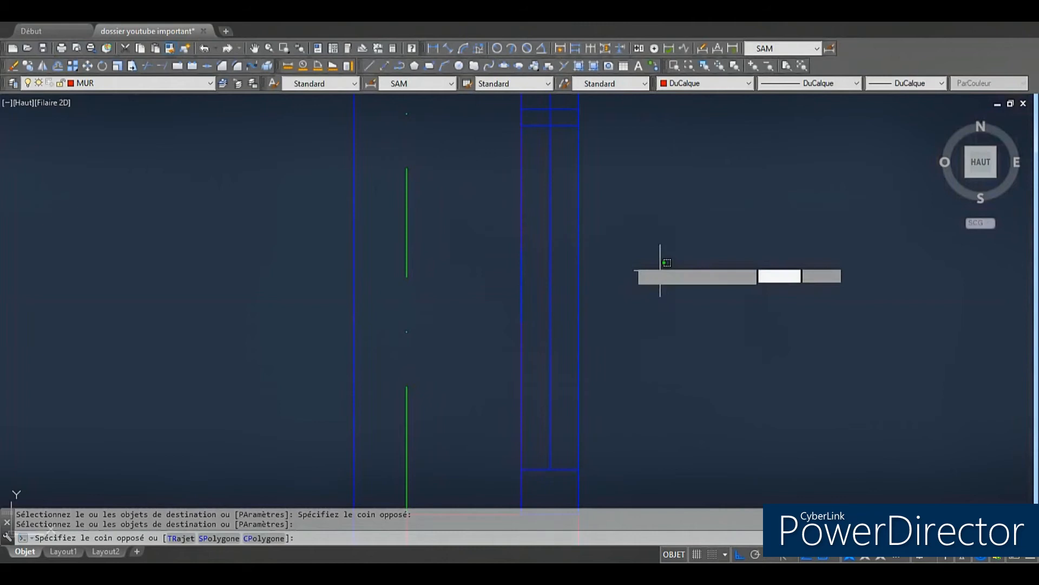
pyautogui.click(487, 208)
pyautogui.press('Escape')
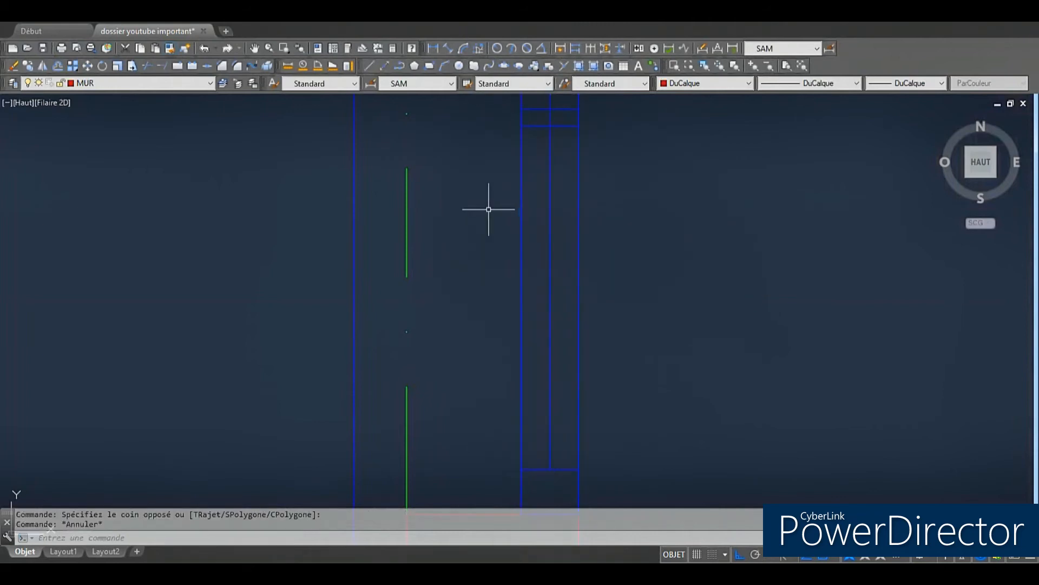
# Step: Try copying the green dash-dot line's properties onto the outer wall line below the window, and undo it
pyautogui.click(170, 49)
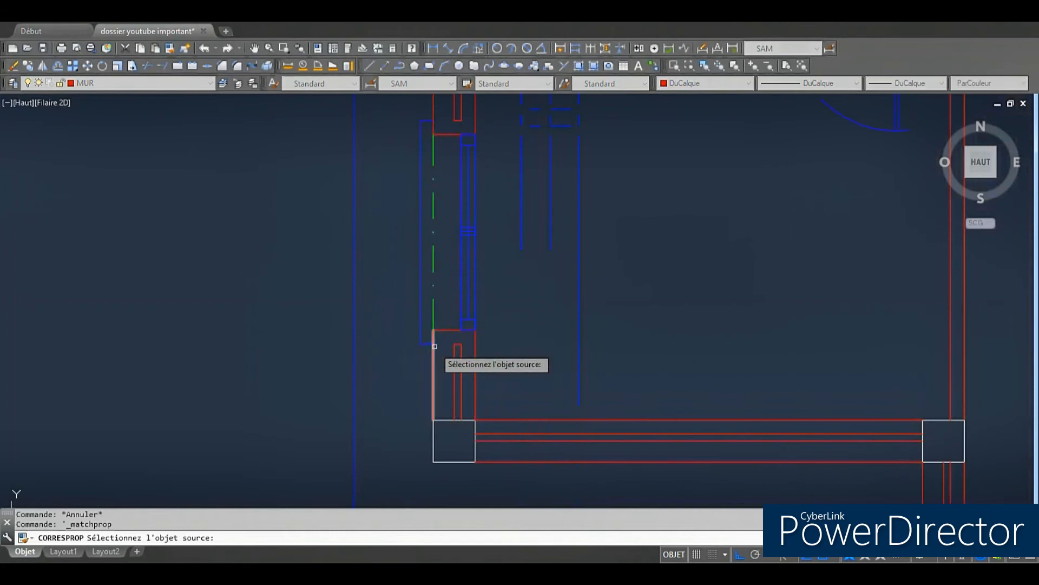
pyautogui.click(434, 308)
pyautogui.click(441, 372)
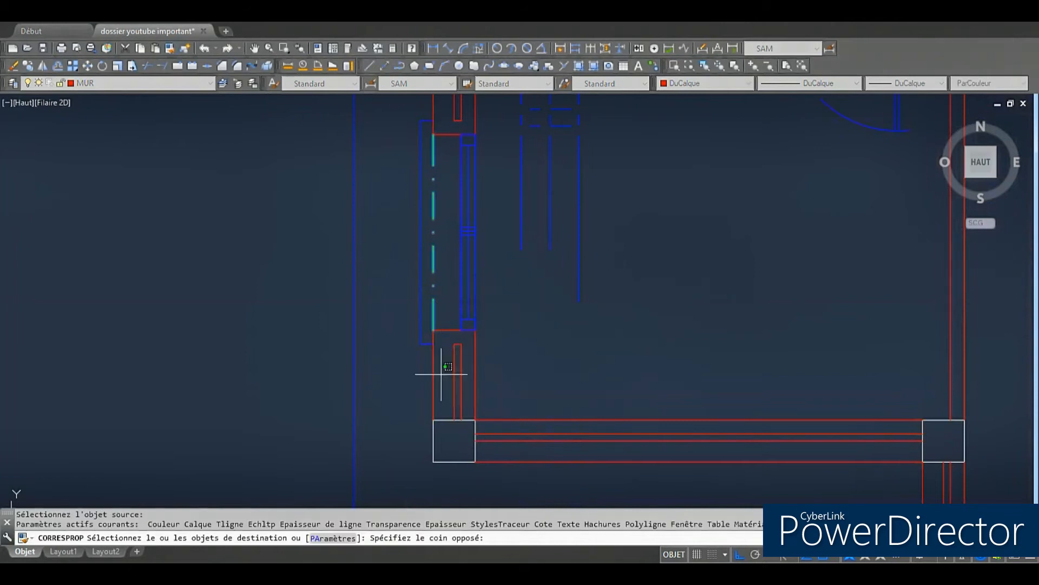
pyautogui.click(401, 373)
pyautogui.press('Escape')
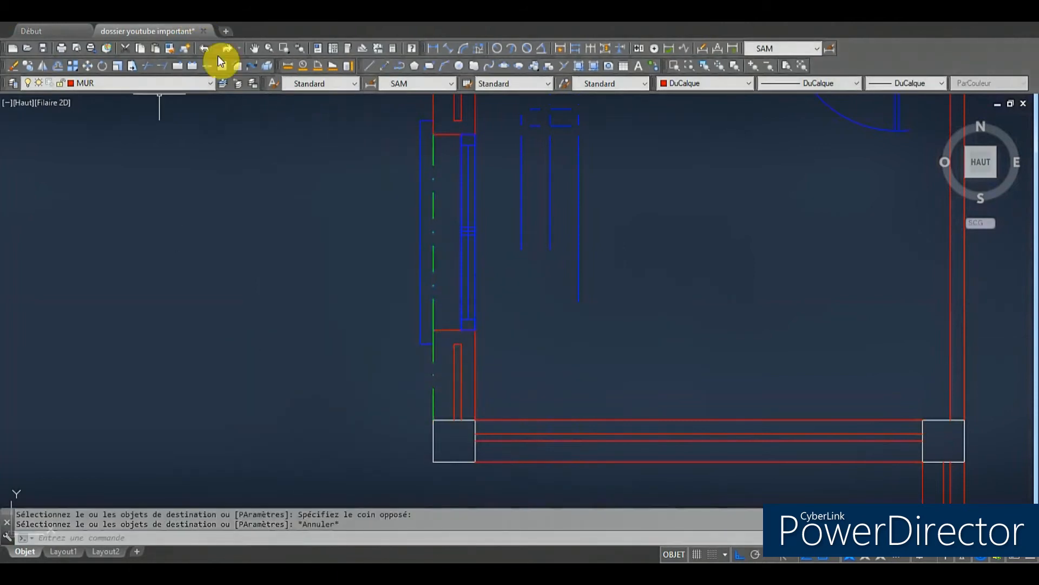
pyautogui.click(203, 48)
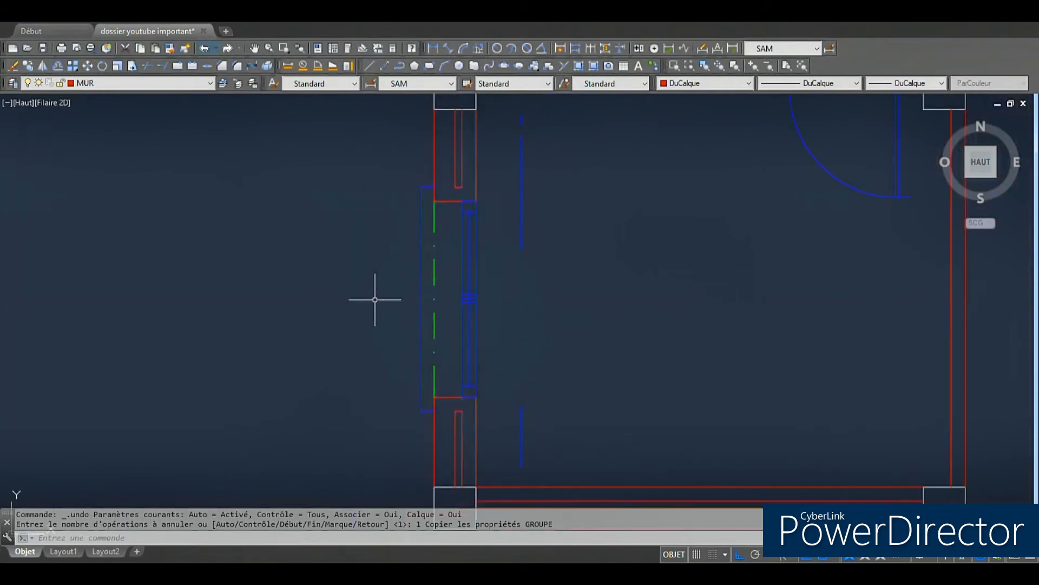
# Step: Try copying the column's properties onto the lower line of the partition wall beside the door, and undo it
pyautogui.scroll(-2, 374, 298)
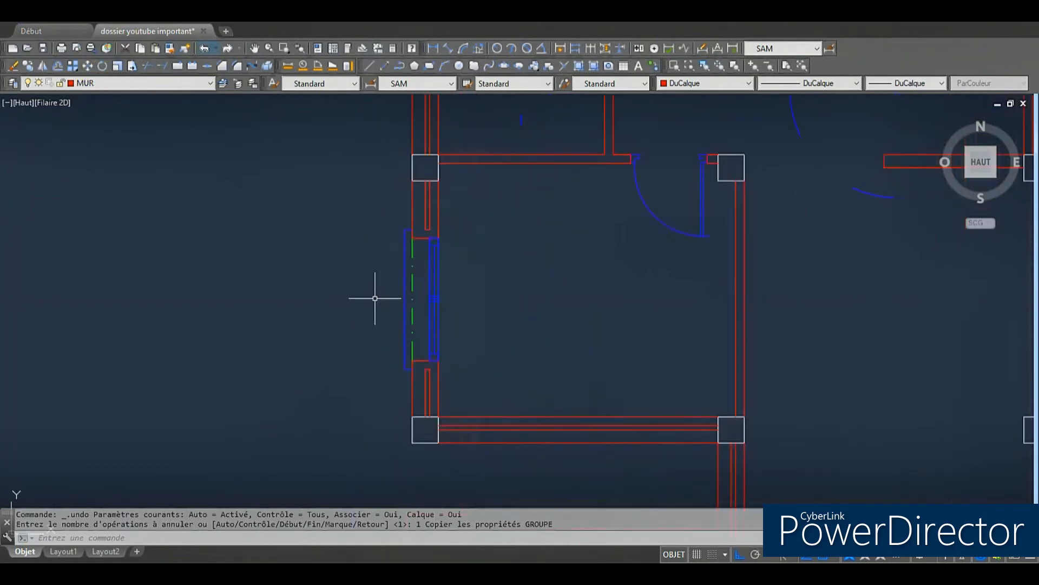
pyautogui.click(171, 49)
pyautogui.click(438, 178)
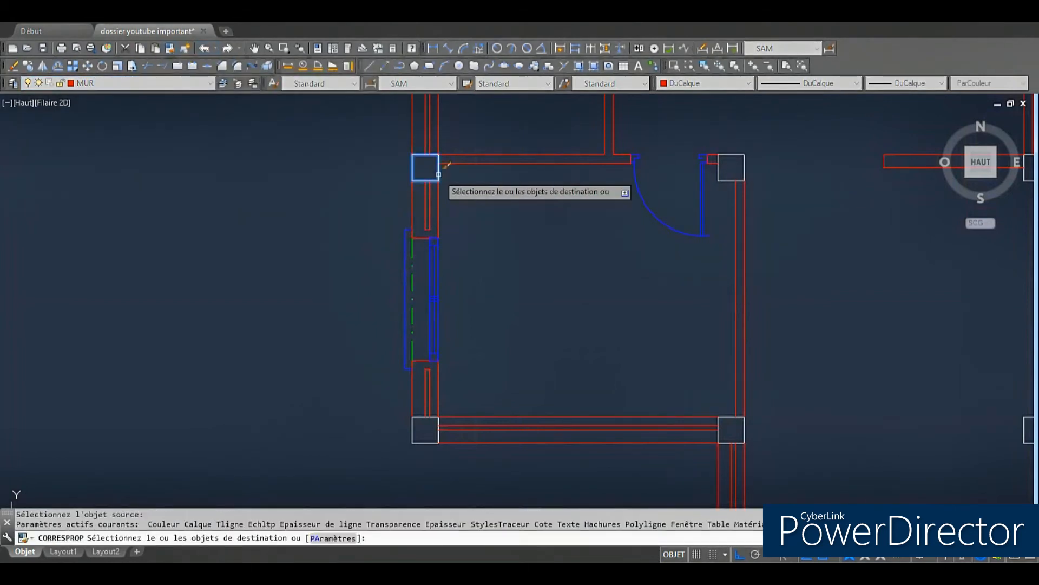
pyautogui.click(528, 162)
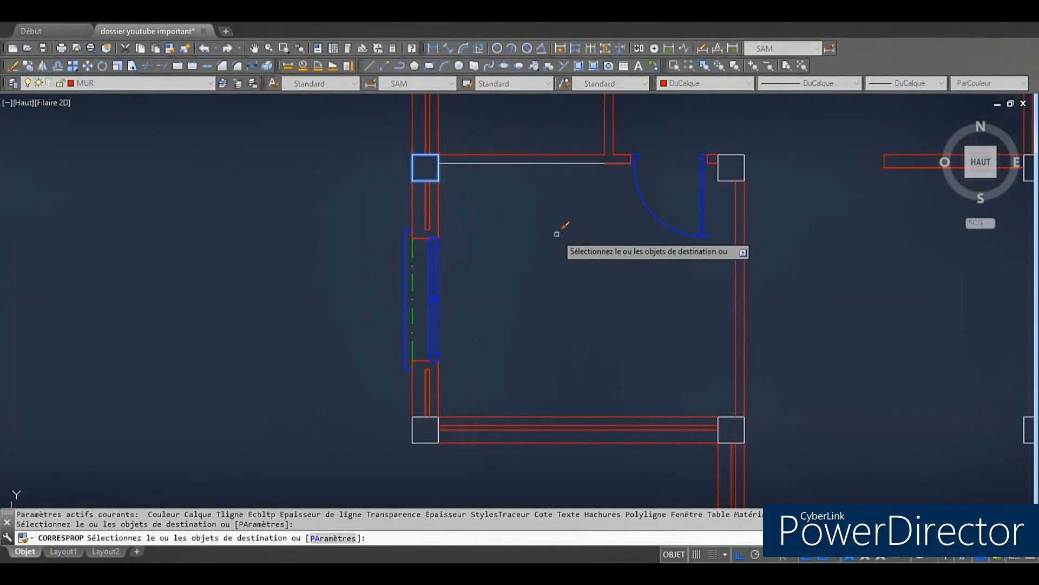
pyautogui.press('Return')
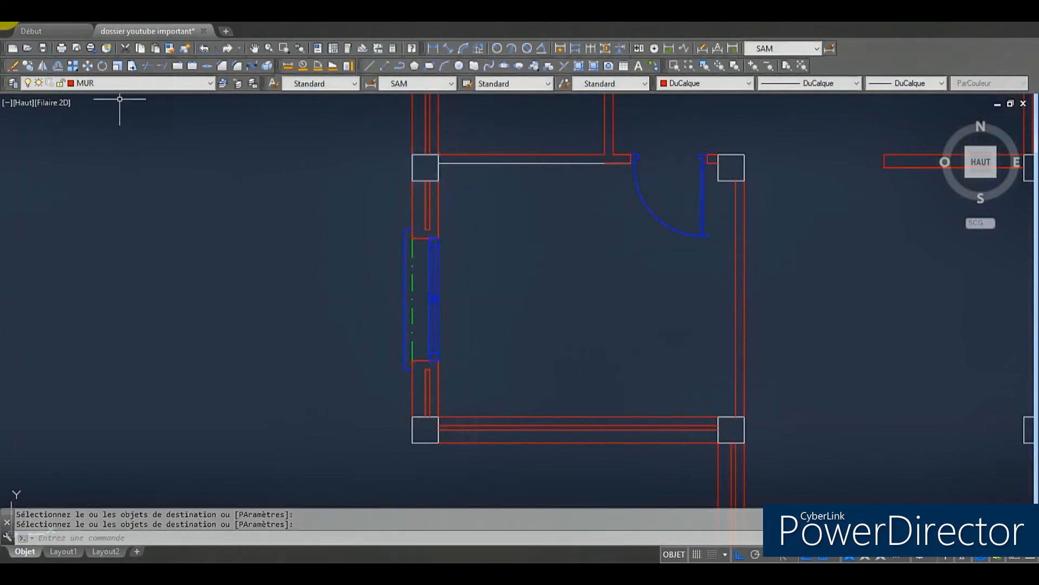
pyautogui.click(204, 49)
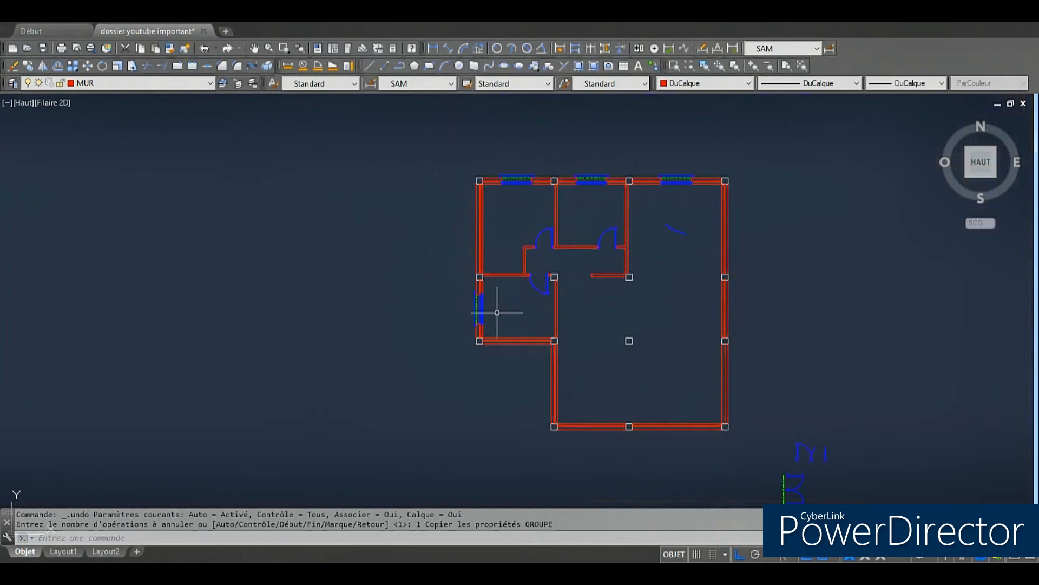
# Step: Draw an L-shaped polyline from the outer corner of the column below the new window to the outer column of the recessed bottom wall, closing the empty corner
pyautogui.click(398, 69)
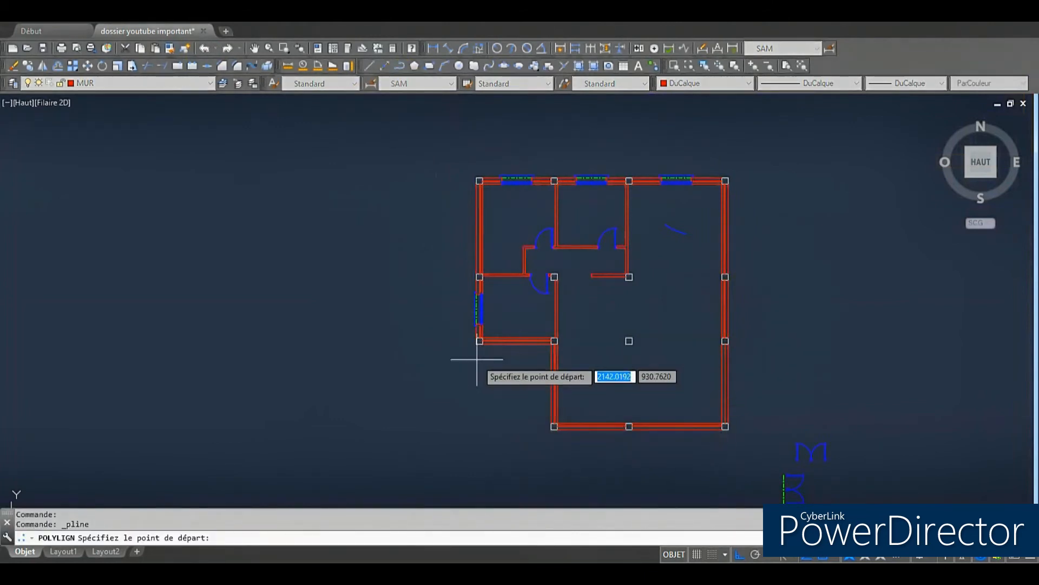
pyautogui.click(480, 341)
pyautogui.scroll(4, 481, 438)
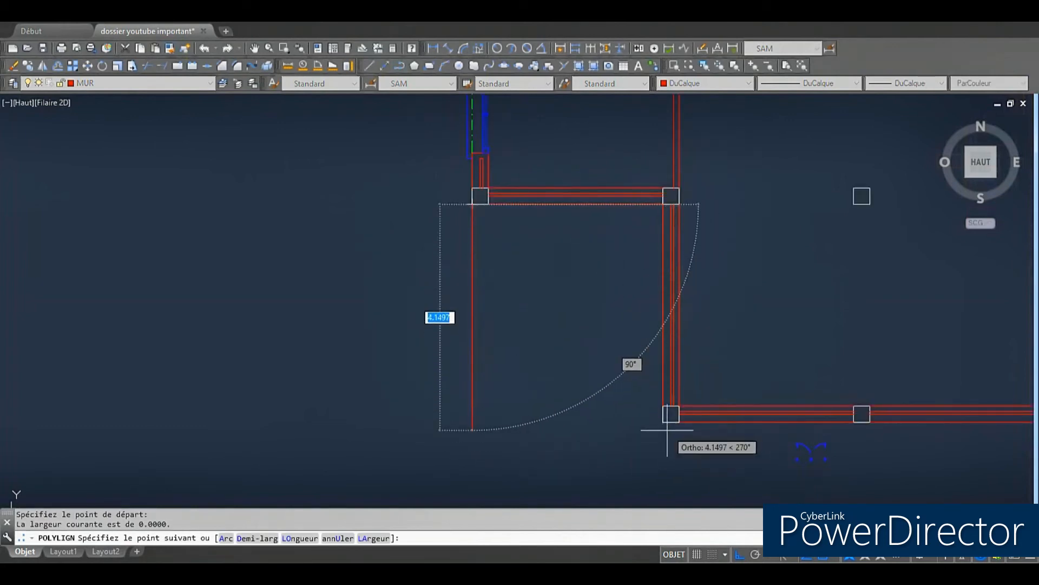
pyautogui.click(471, 421)
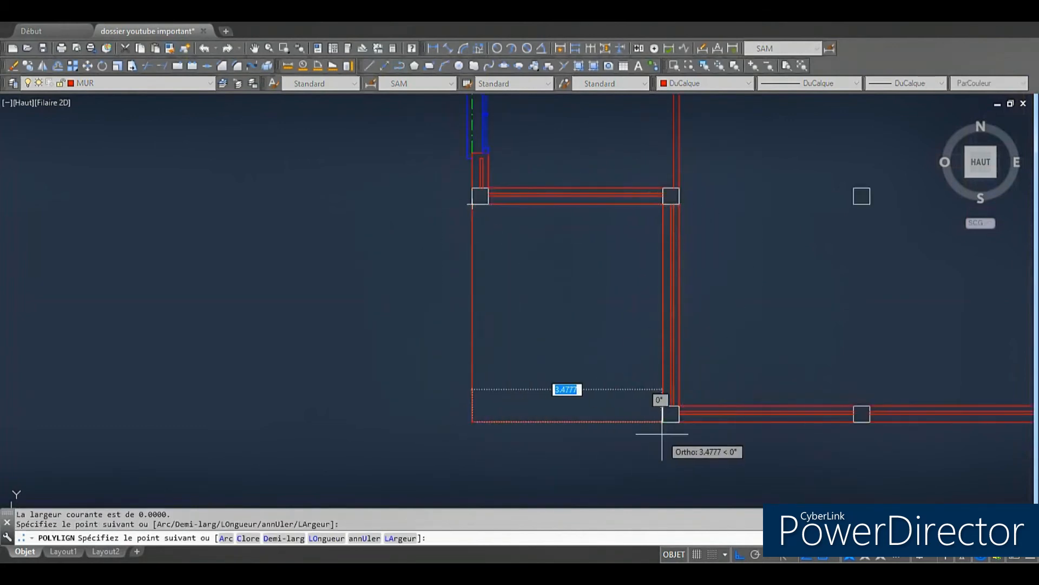
pyautogui.click(662, 401)
pyautogui.press('Return')
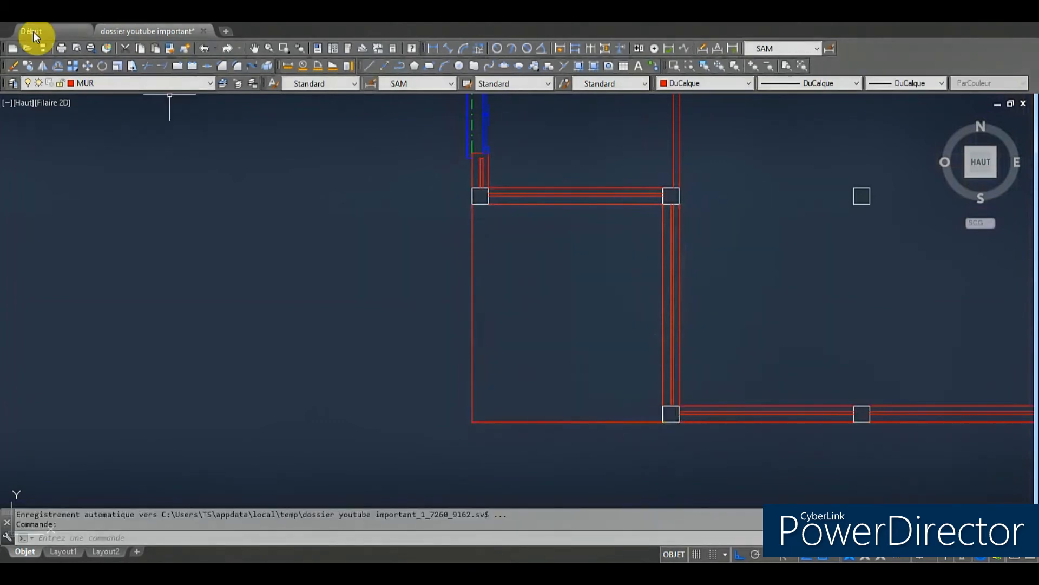
# Step: Offset the L-shaped polyline 0.3 toward the inside of the enclosed corner area
pyautogui.click(58, 65)
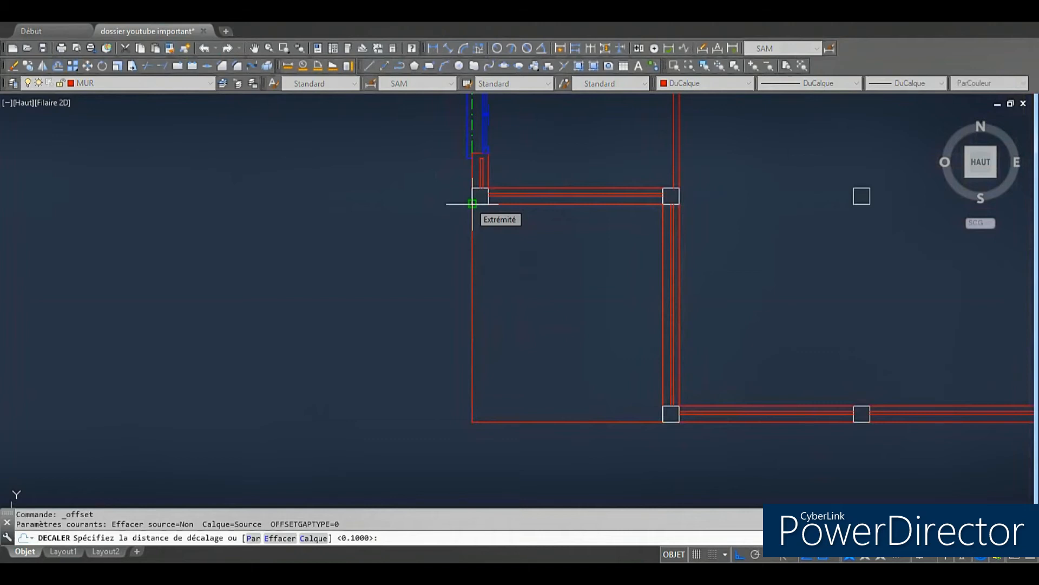
pyautogui.press('Escape')
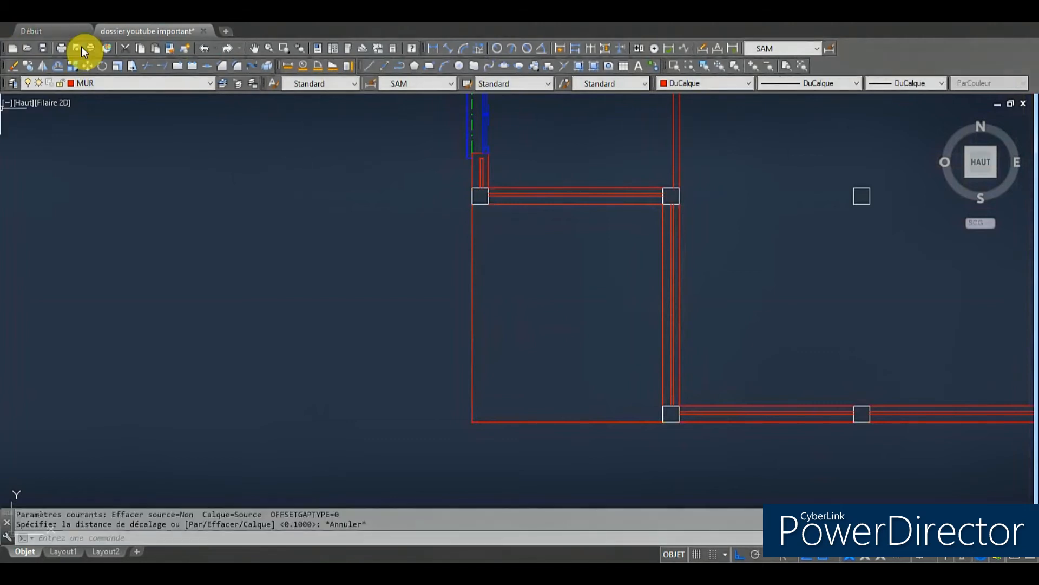
pyautogui.click(57, 69)
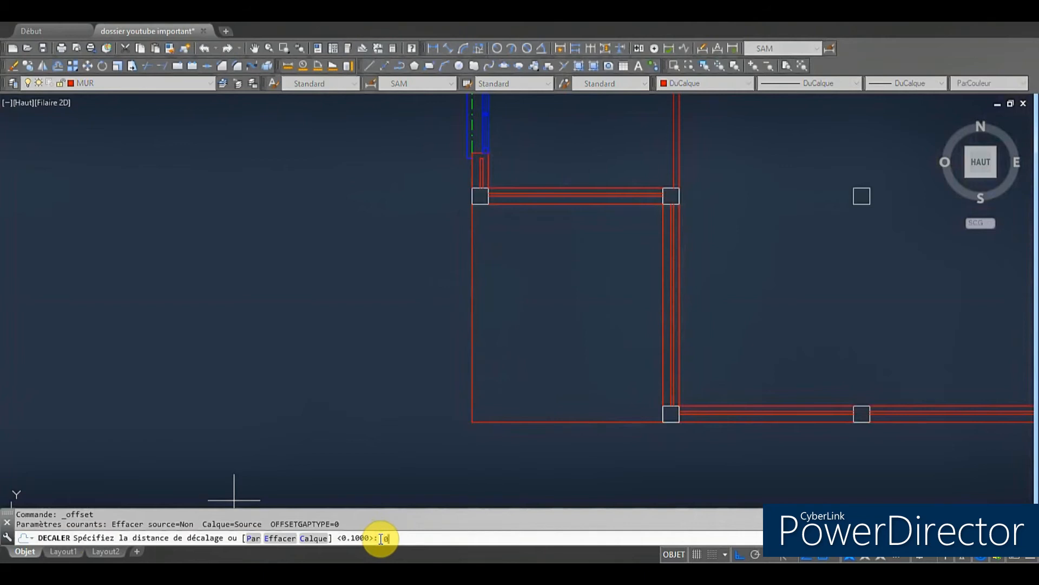
pyautogui.write('.3')
pyautogui.press('Return')
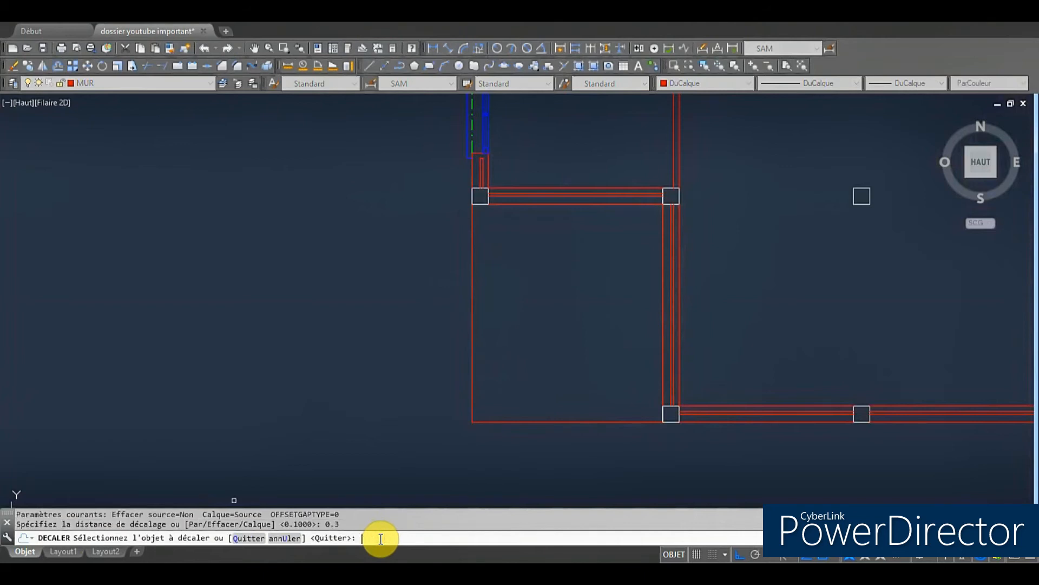
pyautogui.click(472, 342)
pyautogui.click(515, 296)
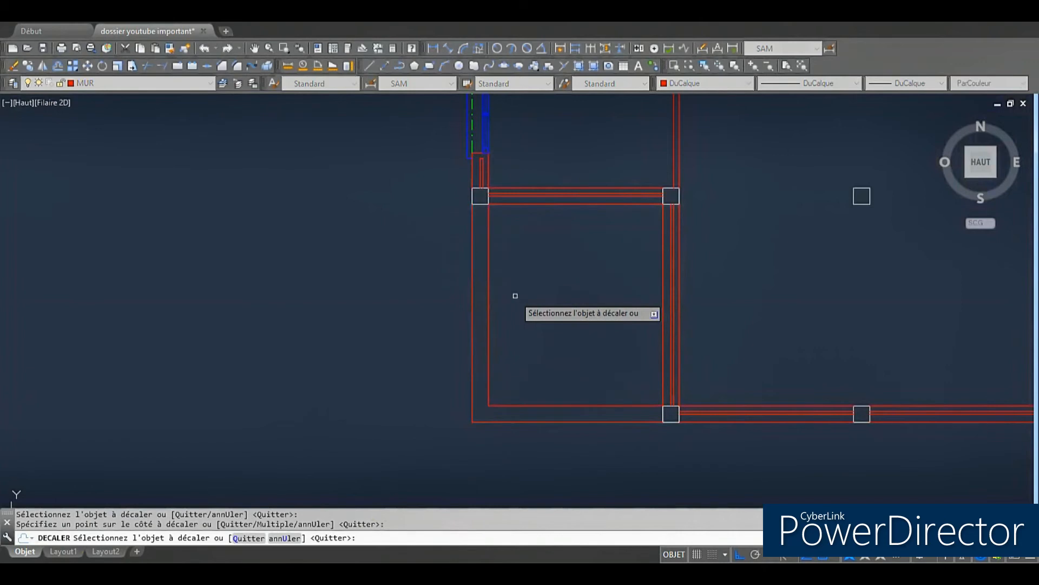
pyautogui.press('Return')
# Step: Assign both L-shaped polylines around the corner area to the STAIRS layer
pyautogui.click(511, 282)
pyautogui.click(383, 288)
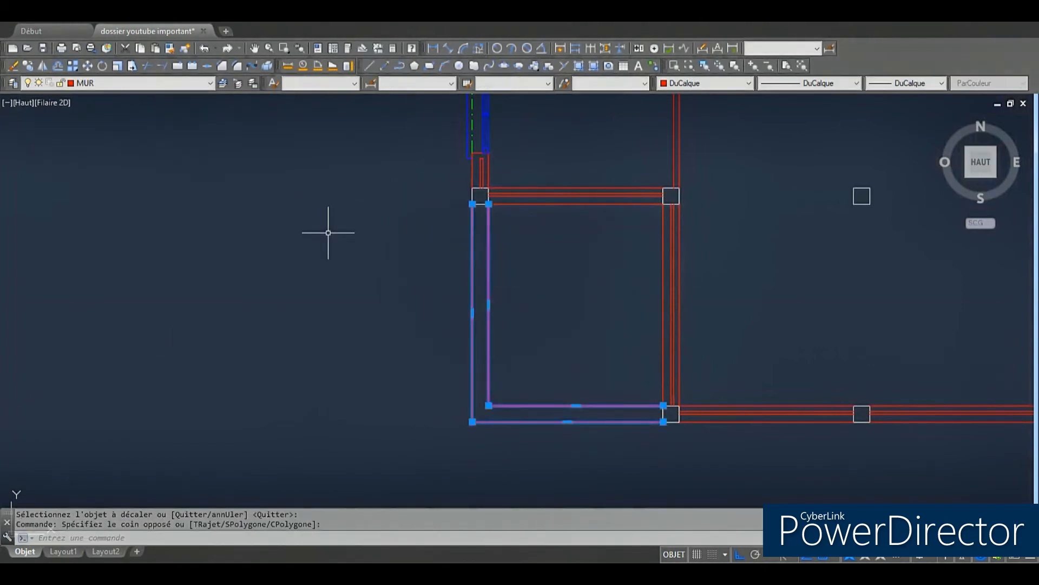
pyautogui.click(210, 86)
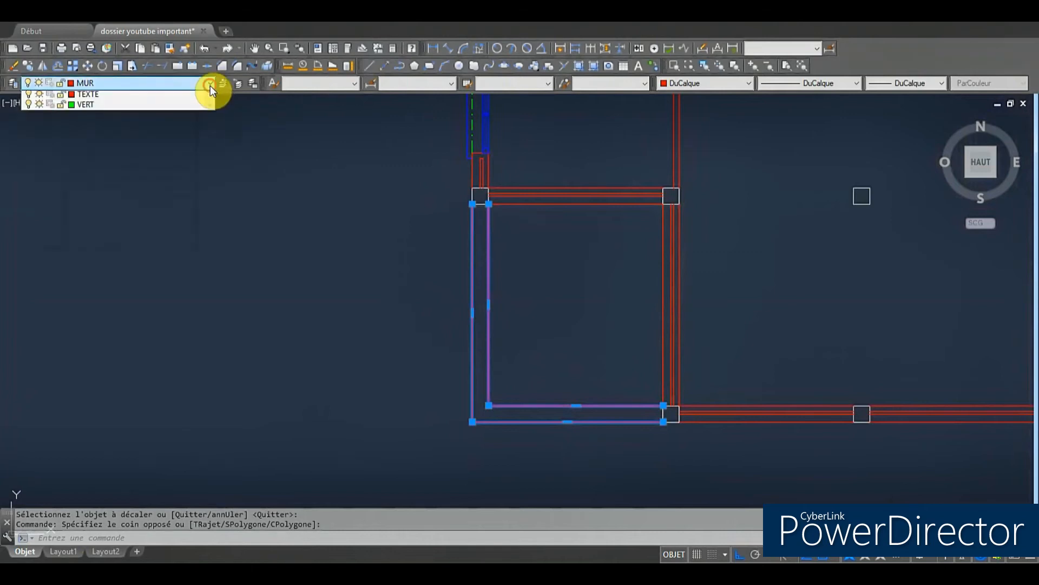
pyautogui.click(111, 262)
pyautogui.press('Escape')
pyautogui.click(545, 310)
pyautogui.click(395, 243)
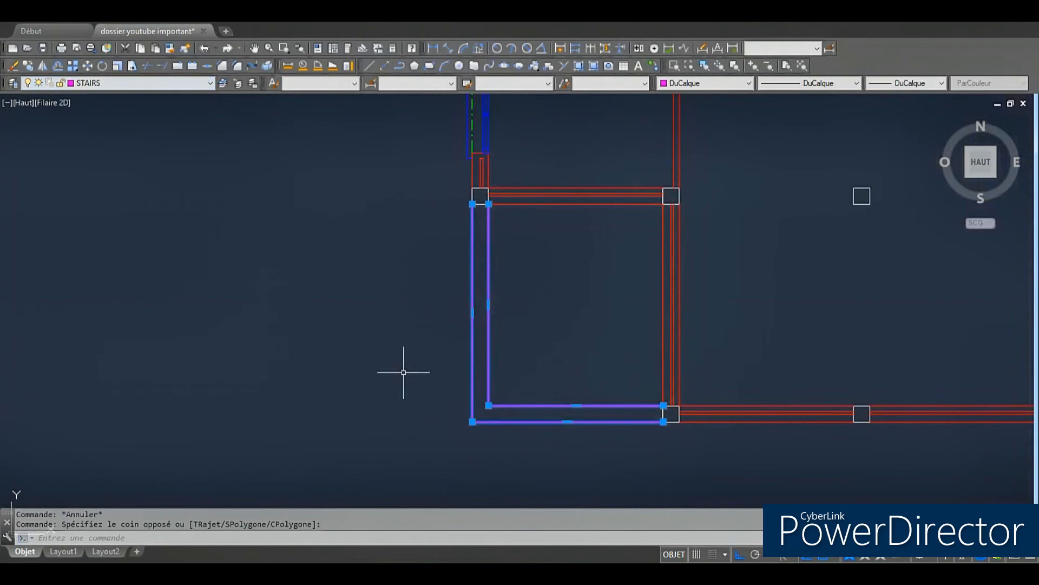
pyautogui.press('Escape')
# Step: Copy the upper middle room's door by its hinge-side corner onto the wall between the corner area and the large room
pyautogui.scroll(-4, 404, 372)
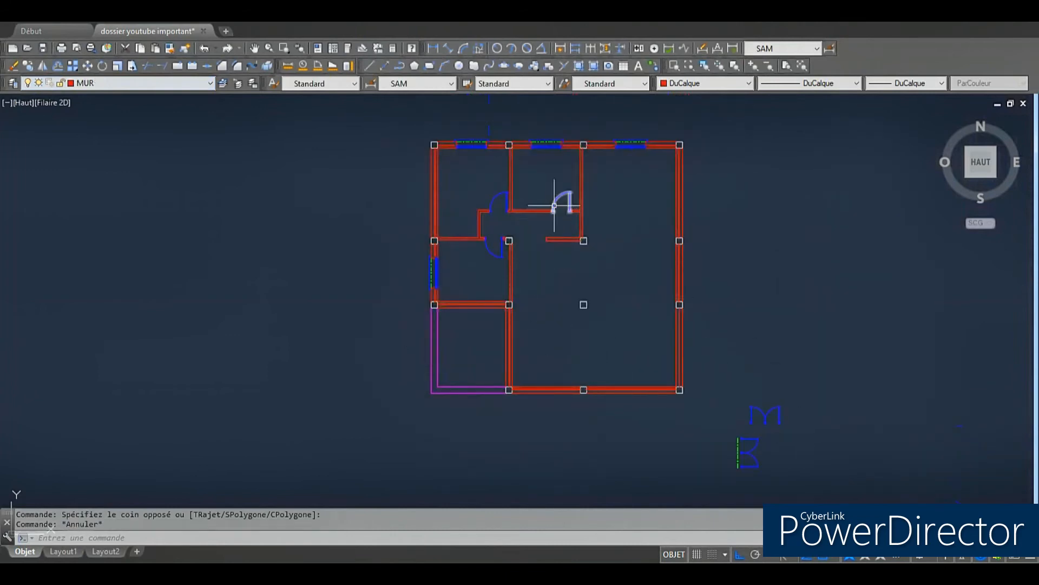
pyautogui.click(555, 204)
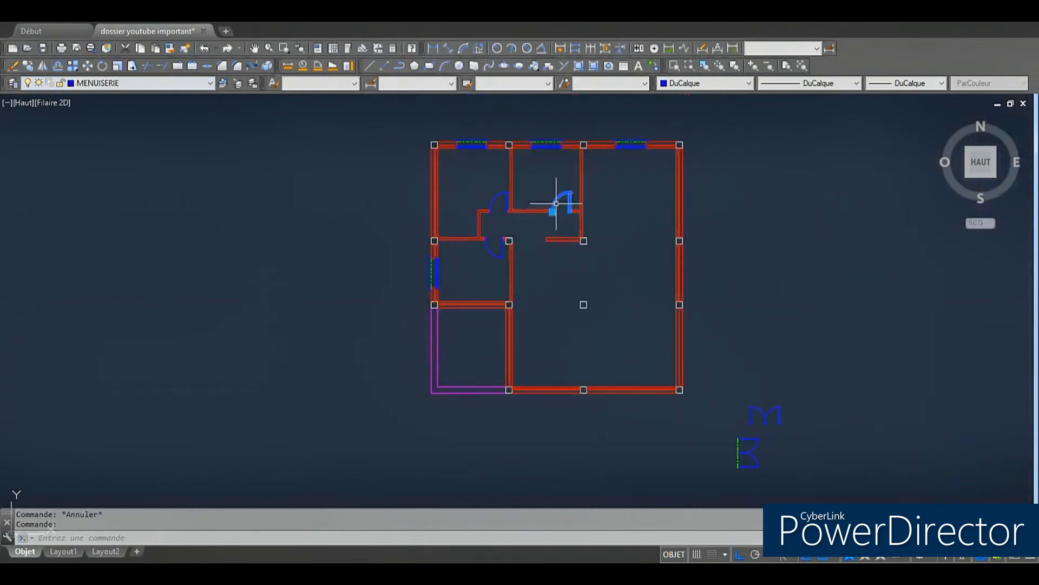
pyautogui.click(23, 67)
pyautogui.scroll(4, 578, 225)
pyautogui.click(558, 189)
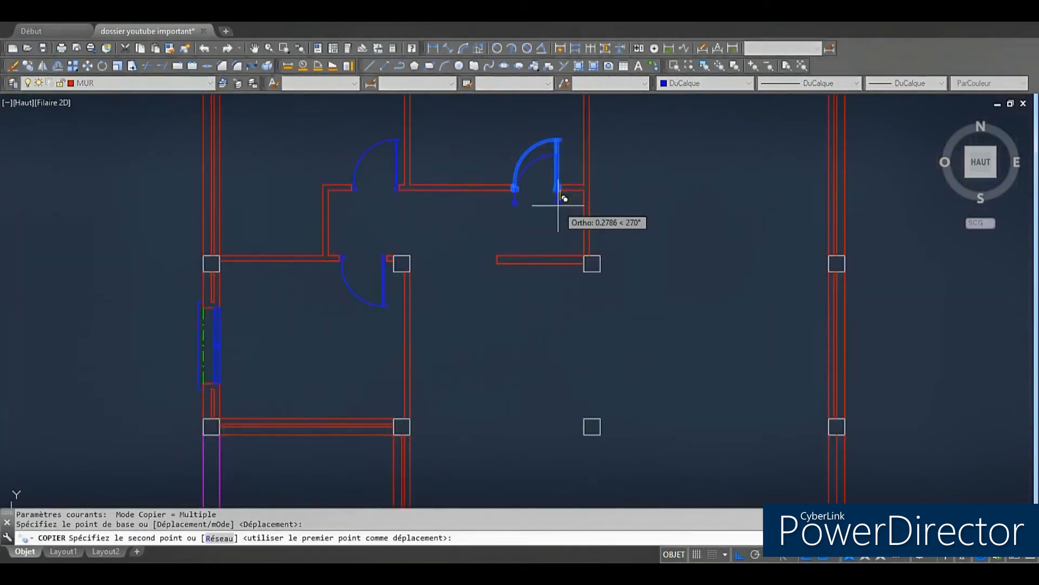
pyautogui.scroll(-5, 558, 205)
pyautogui.scroll(4, 532, 288)
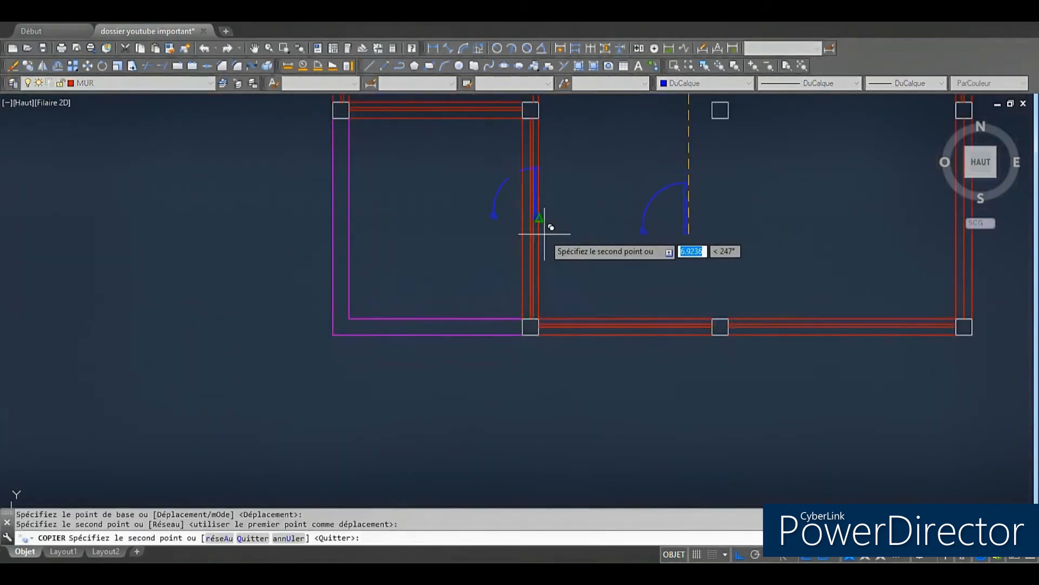
pyautogui.scroll(3, 544, 234)
pyautogui.press('Escape')
# Step: Rotate the copied door a quarter turn clockwise about its hinge-side corner so that it opens into the large room
pyautogui.click(460, 204)
pyautogui.click(357, 160)
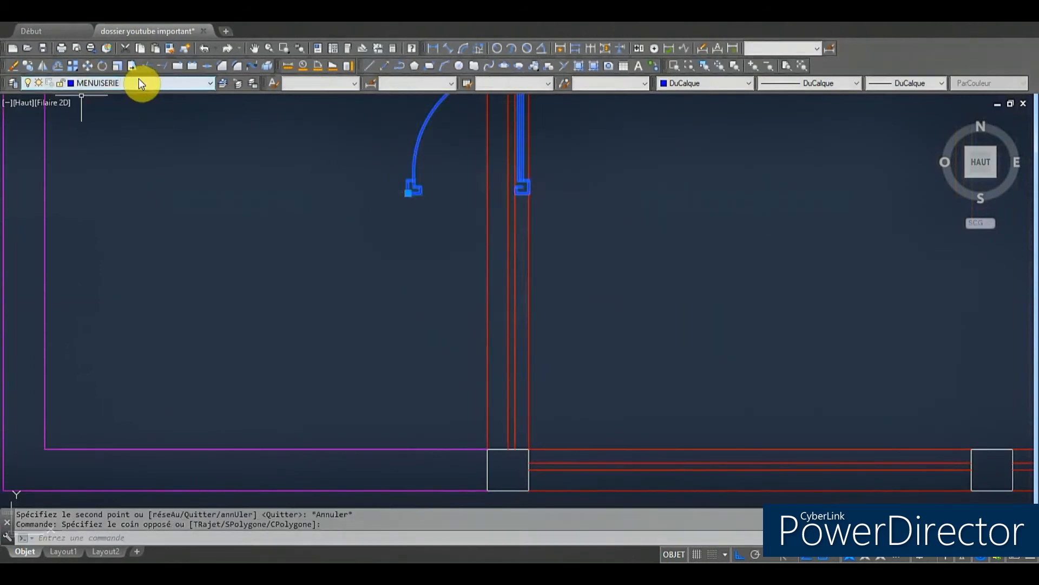
pyautogui.click(102, 66)
pyautogui.click(519, 181)
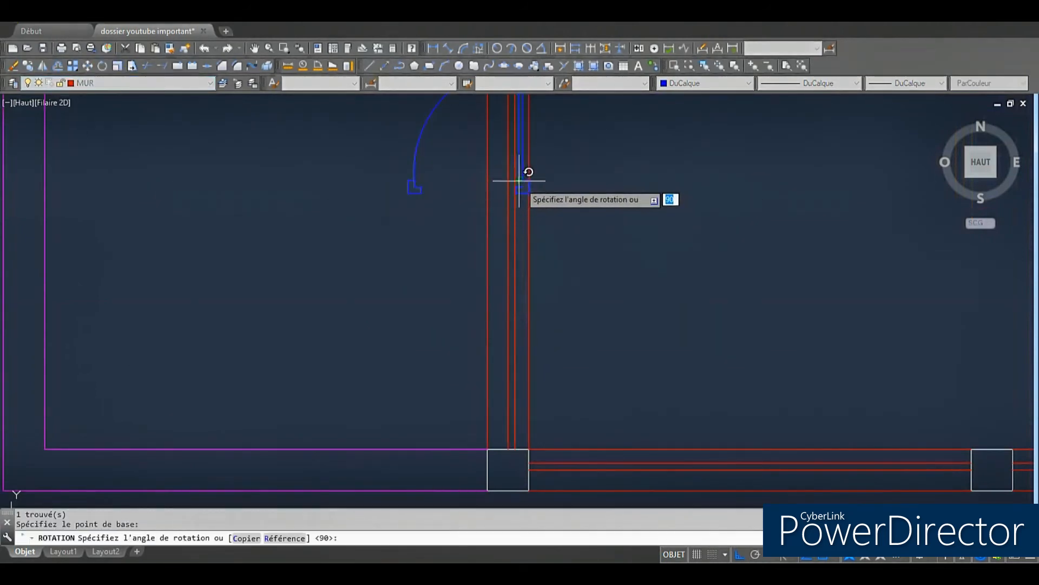
pyautogui.click(586, 269)
# Step: Mirror the rotated door about a horizontal line through its upper jamb, keeping the original leaf
pyautogui.scroll(-4, 594, 234)
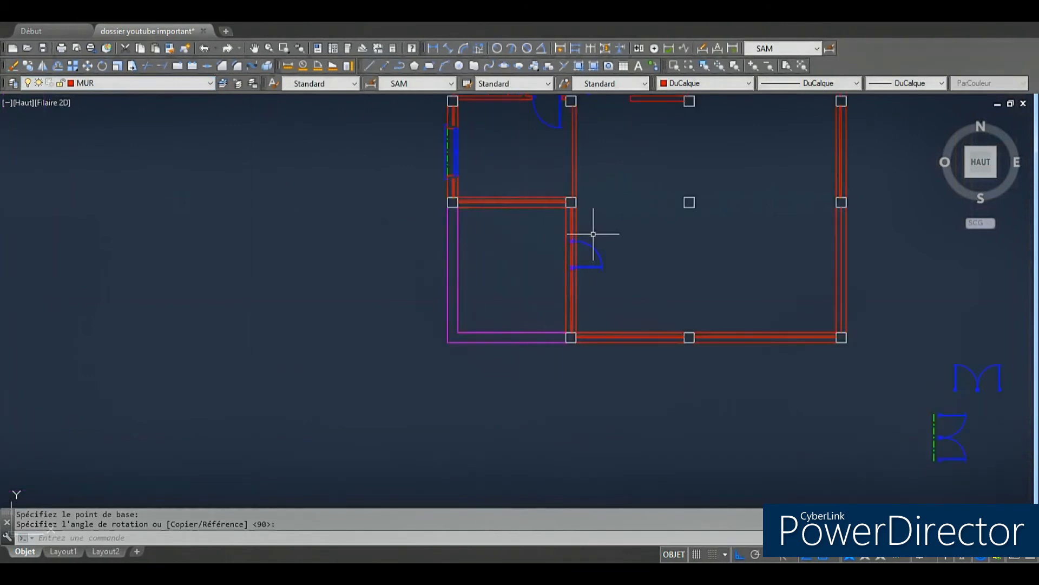
pyautogui.scroll(4, 593, 234)
pyautogui.click(596, 269)
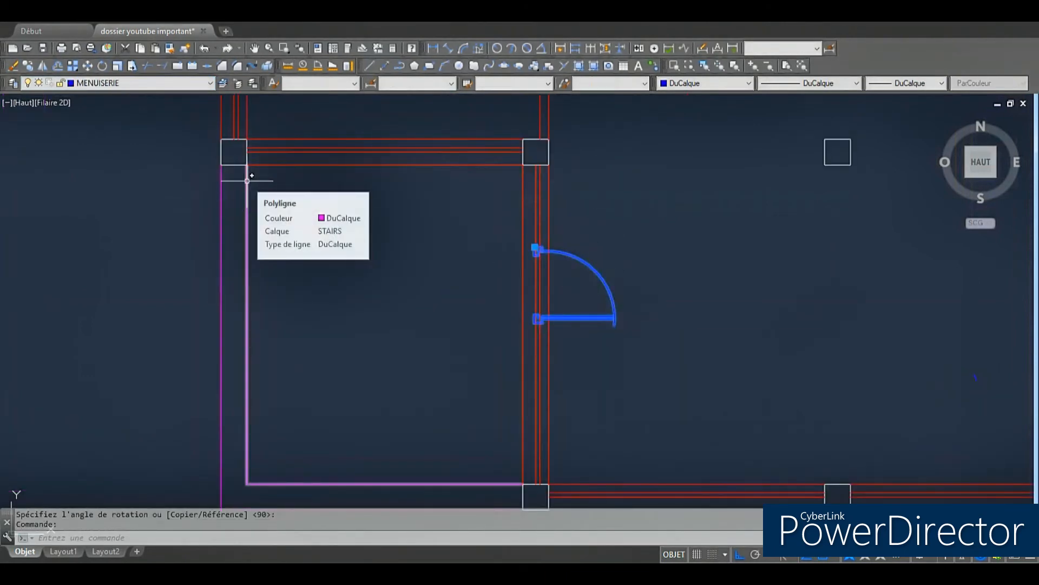
pyautogui.click(41, 70)
pyautogui.scroll(3, 560, 253)
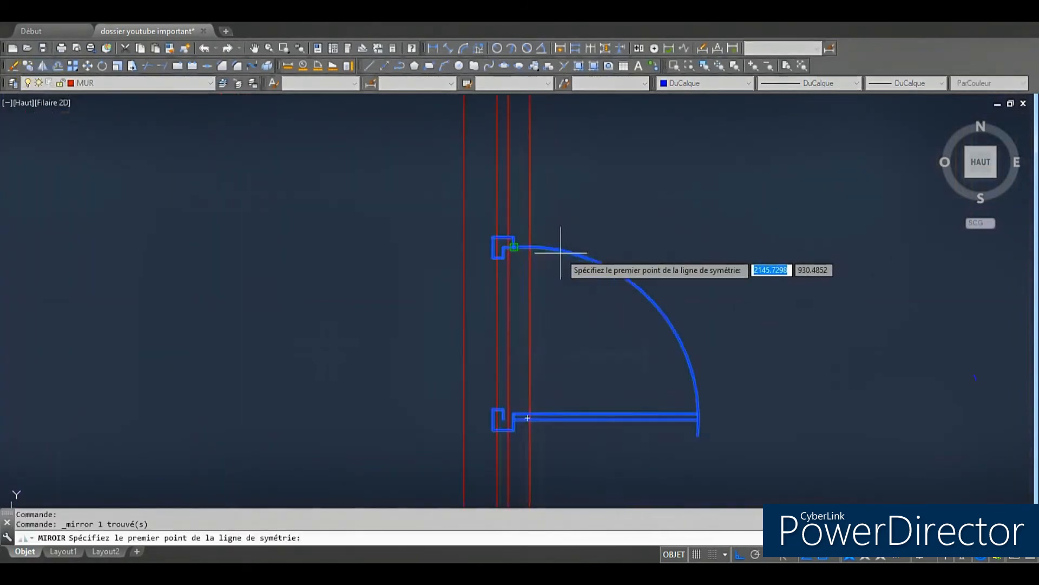
pyautogui.scroll(-2, 561, 252)
pyautogui.click(528, 249)
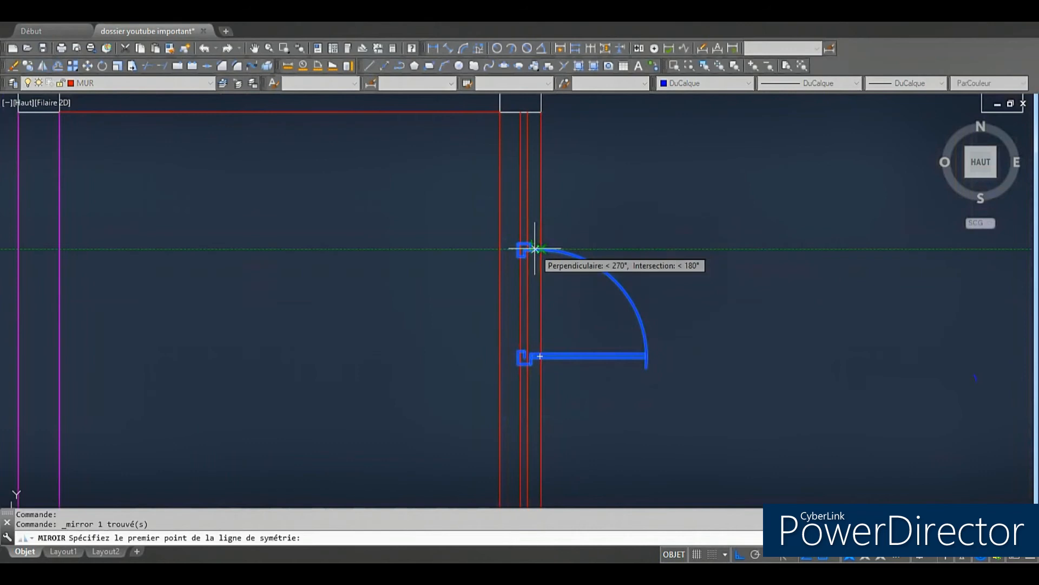
pyautogui.click(703, 247)
pyautogui.press('Return')
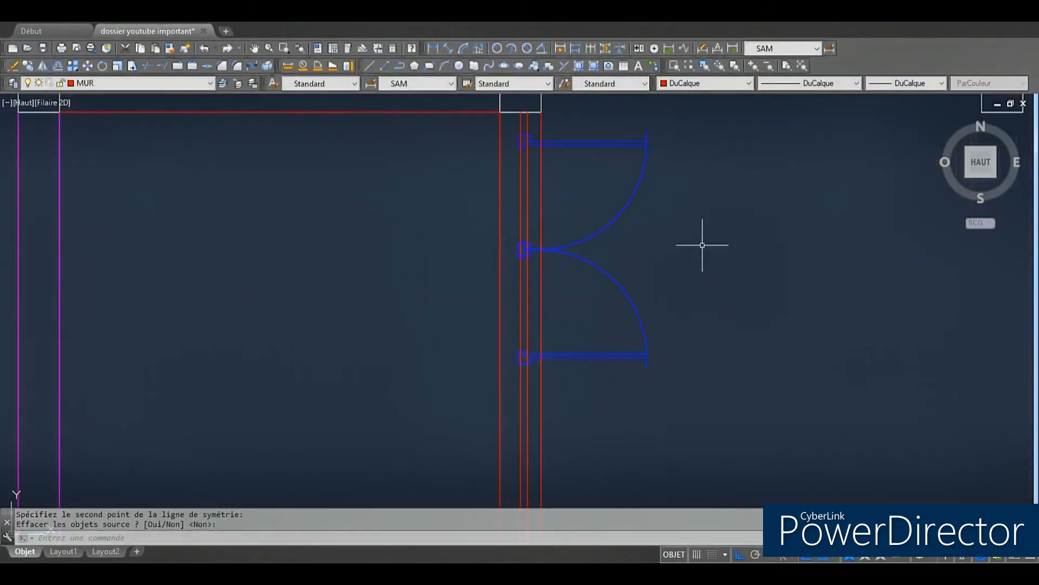
# Step: Erase the mirrored upper door leaf
pyautogui.click(603, 220)
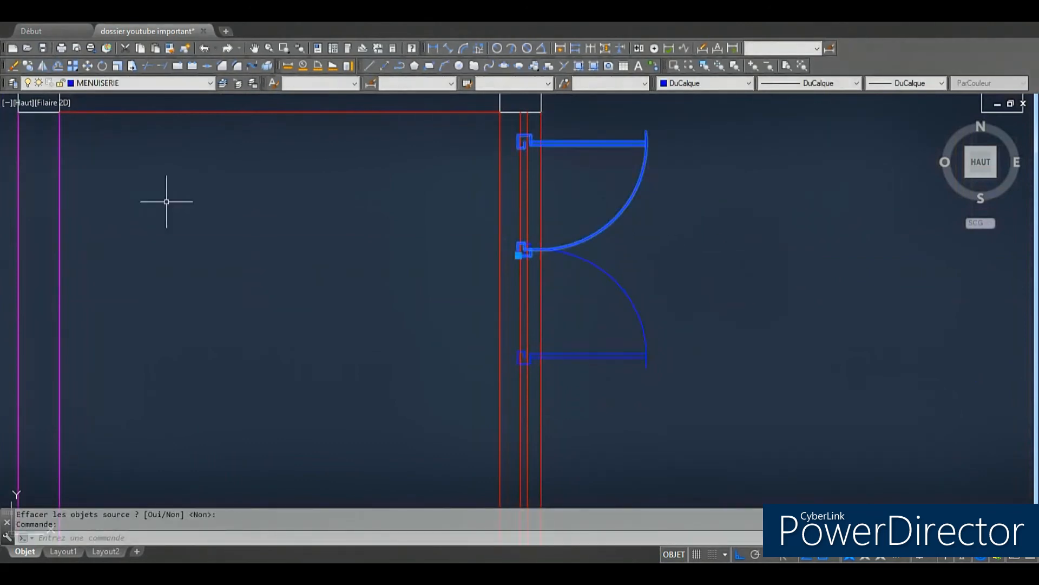
pyautogui.click(11, 67)
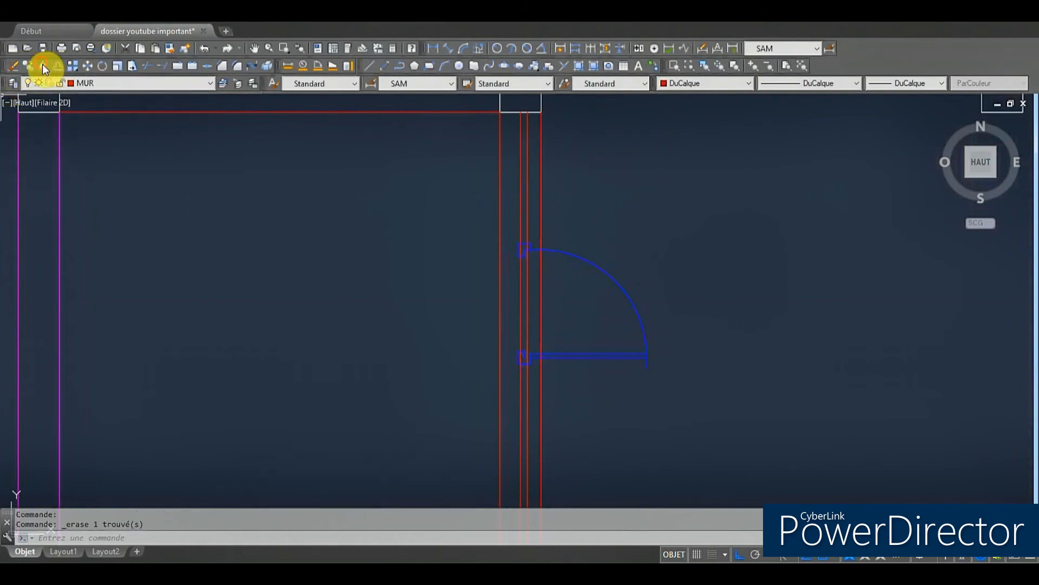
pyautogui.click(43, 68)
pyautogui.press('Escape')
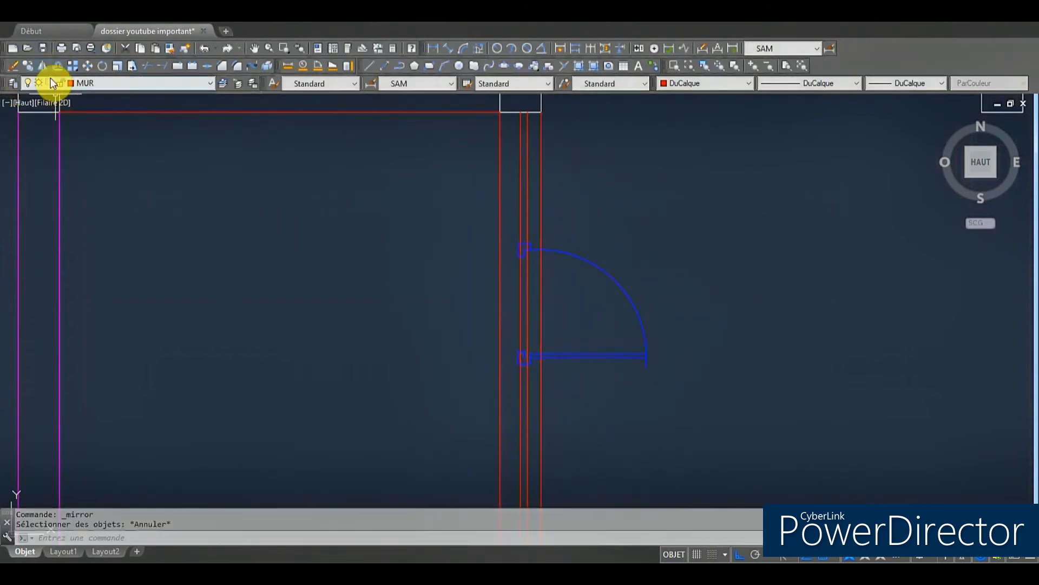
# Step: Mirror the remaining door leaf upward across a horizontal axis at its upper jamb, answering Non to erasing the source, to form a double door
pyautogui.click(608, 290)
pyautogui.click(581, 222)
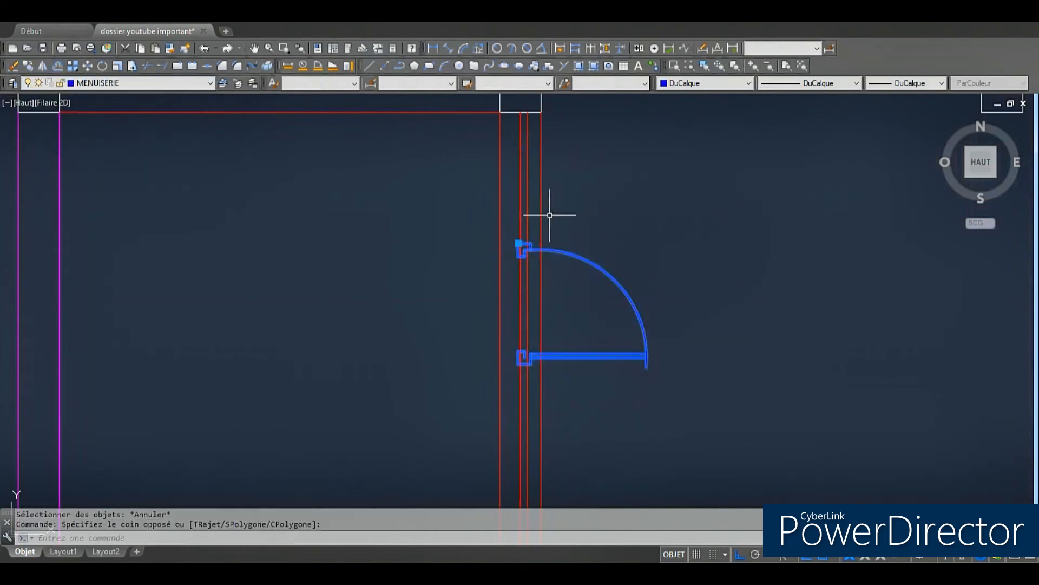
pyautogui.click(42, 68)
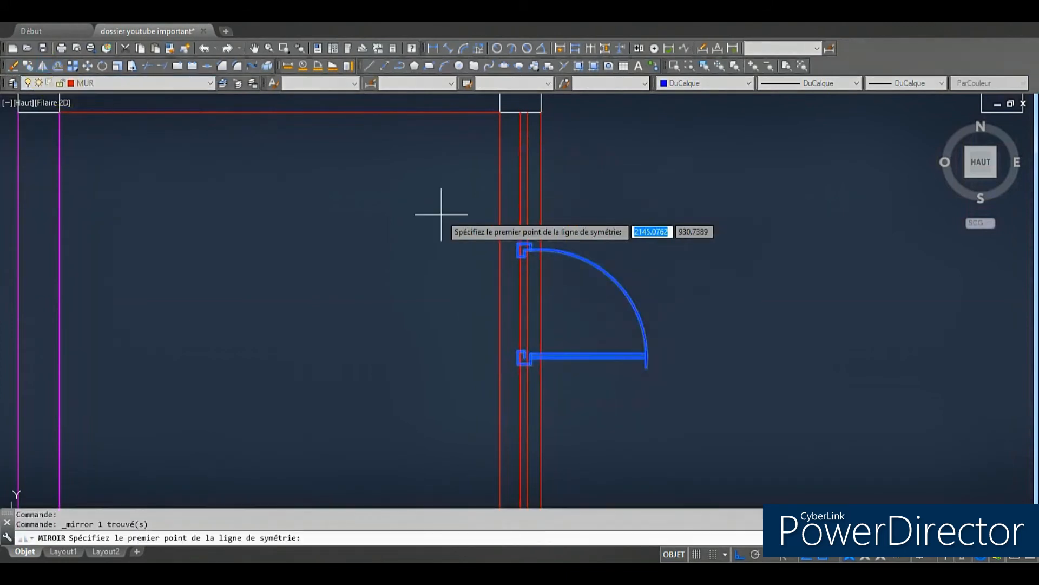
pyautogui.click(528, 249)
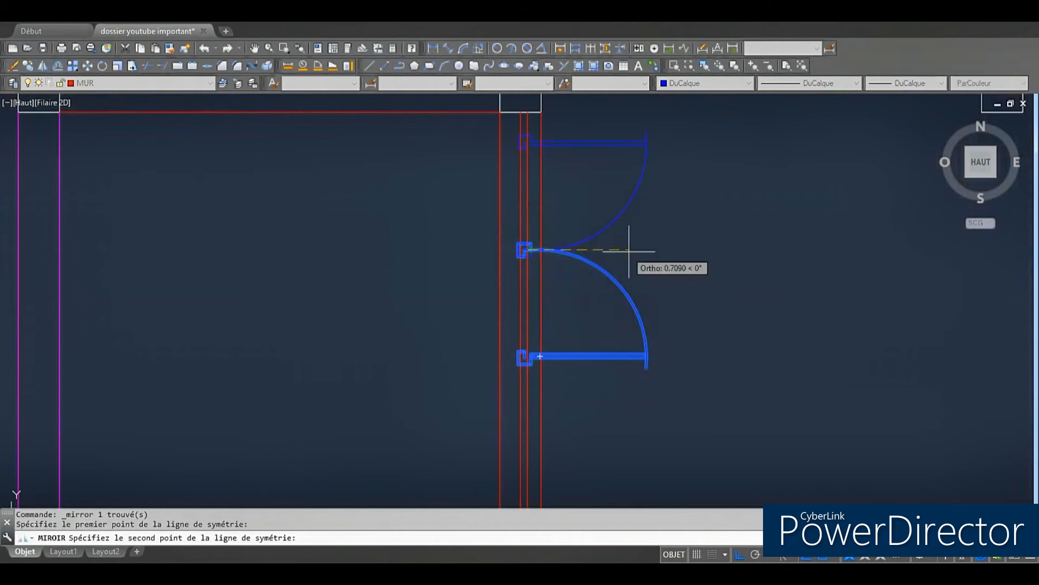
pyautogui.click(687, 251)
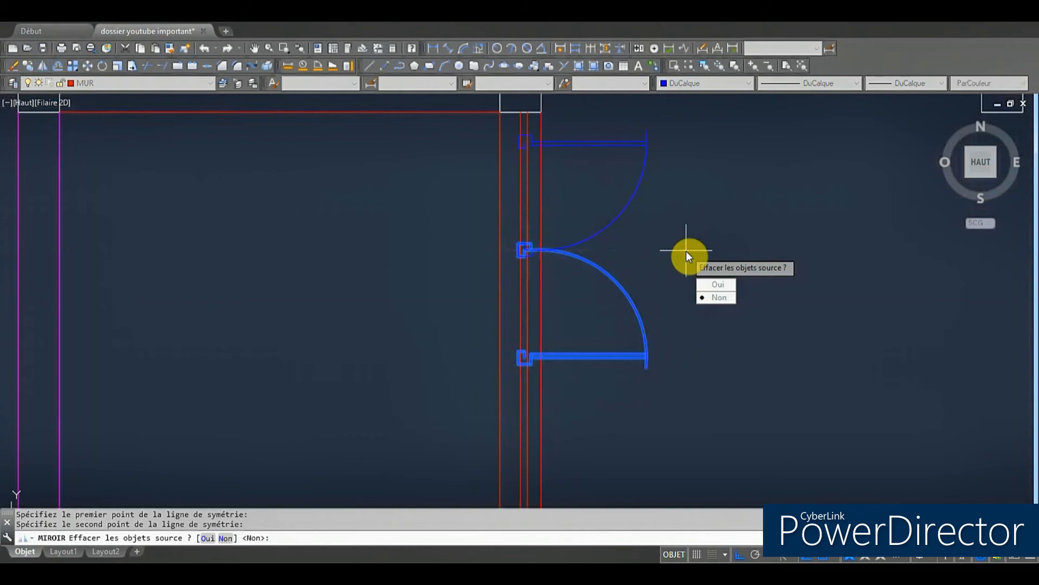
pyautogui.click(725, 296)
# Step: Scale the upper door leaf down to a little over half its size, using the point where the two leaves meet as base
pyautogui.scroll(-2, 578, 278)
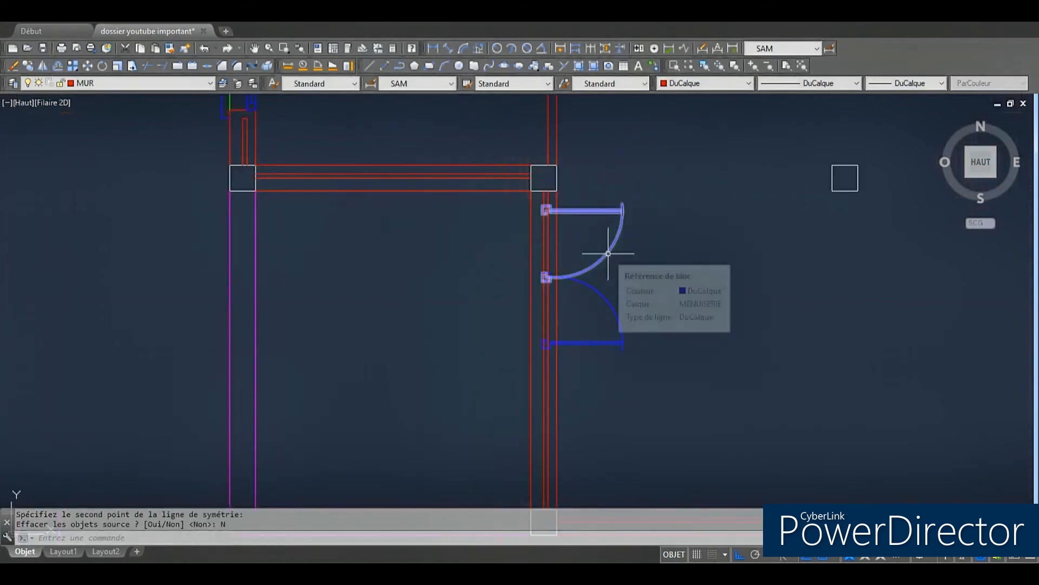
pyautogui.click(609, 253)
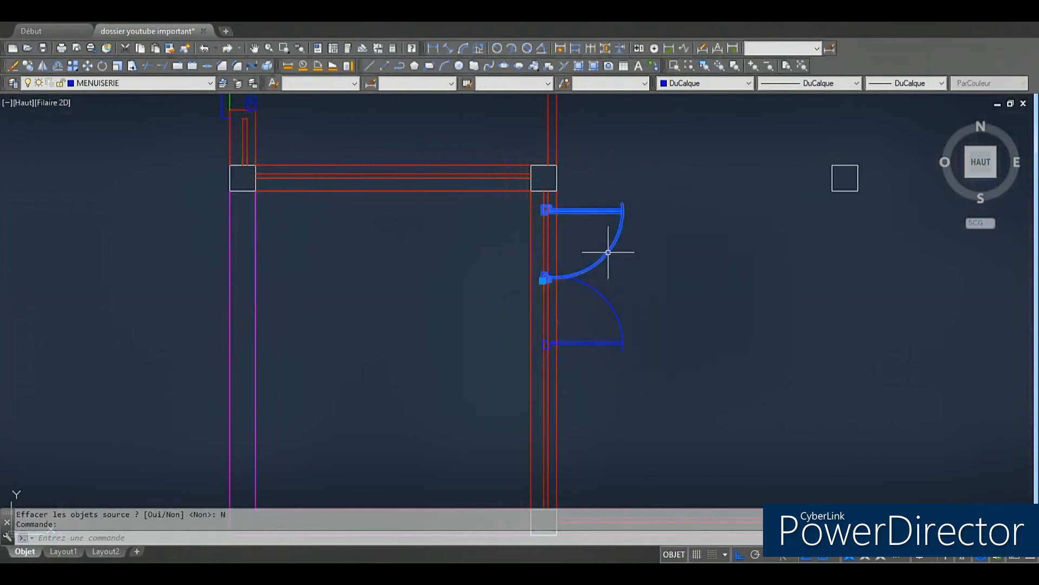
pyautogui.click(116, 66)
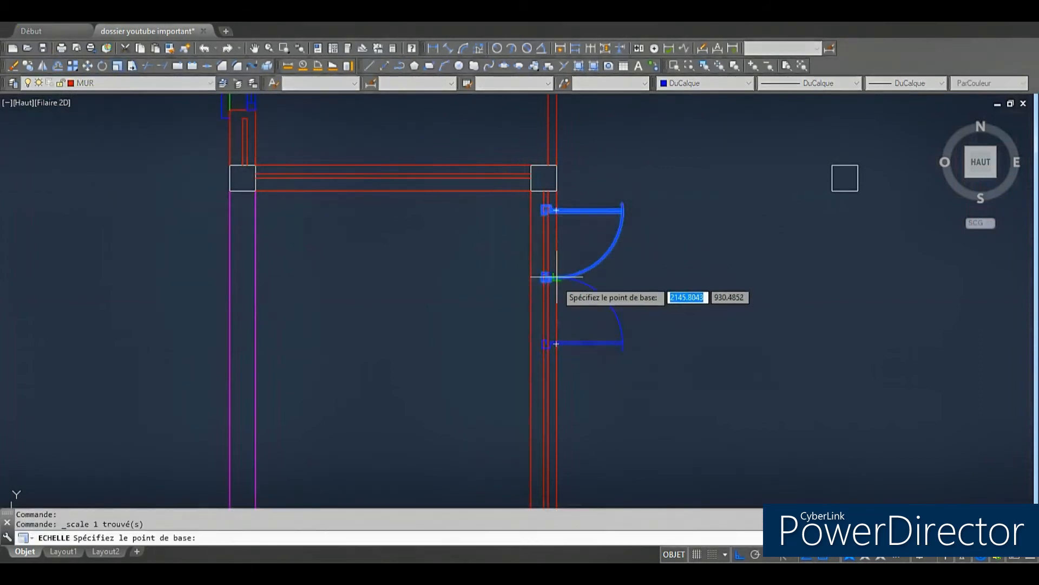
pyautogui.scroll(5, 556, 277)
pyautogui.click(534, 263)
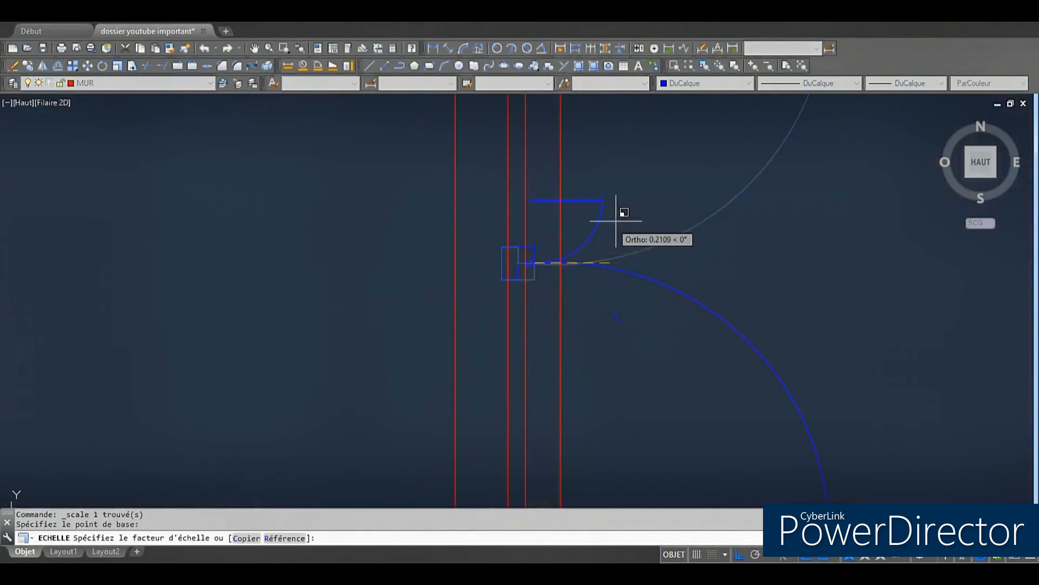
pyautogui.scroll(-4, 743, 219)
pyautogui.click(741, 230)
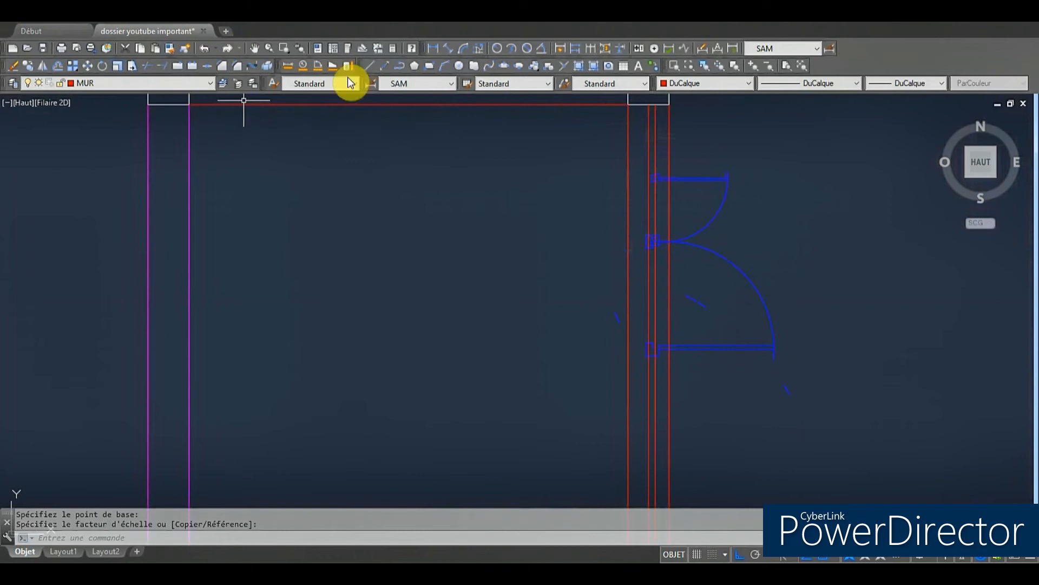
# Step: Draw a horizontal polyline across the full wall thickness at the upper jamb of the small leaf
pyautogui.click(400, 66)
pyautogui.scroll(3, 650, 195)
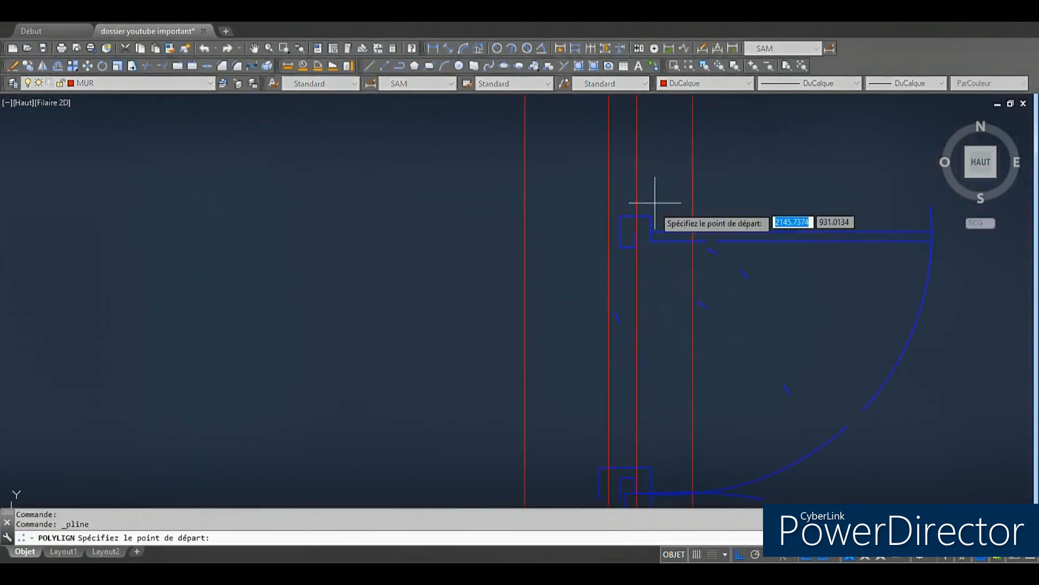
pyautogui.click(652, 215)
pyautogui.click(525, 214)
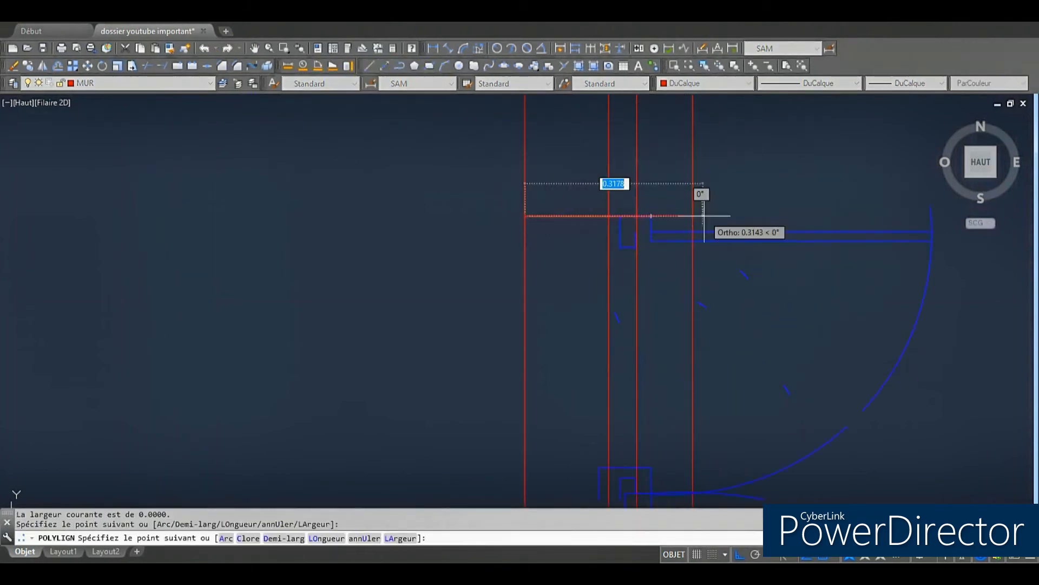
pyautogui.click(678, 216)
pyautogui.scroll(-8, 674, 127)
pyautogui.press('Return')
# Step: Draw another horizontal polyline across the full wall thickness at the lower jamb of the large leaf
pyautogui.scroll(6, 686, 346)
pyautogui.press('Return')
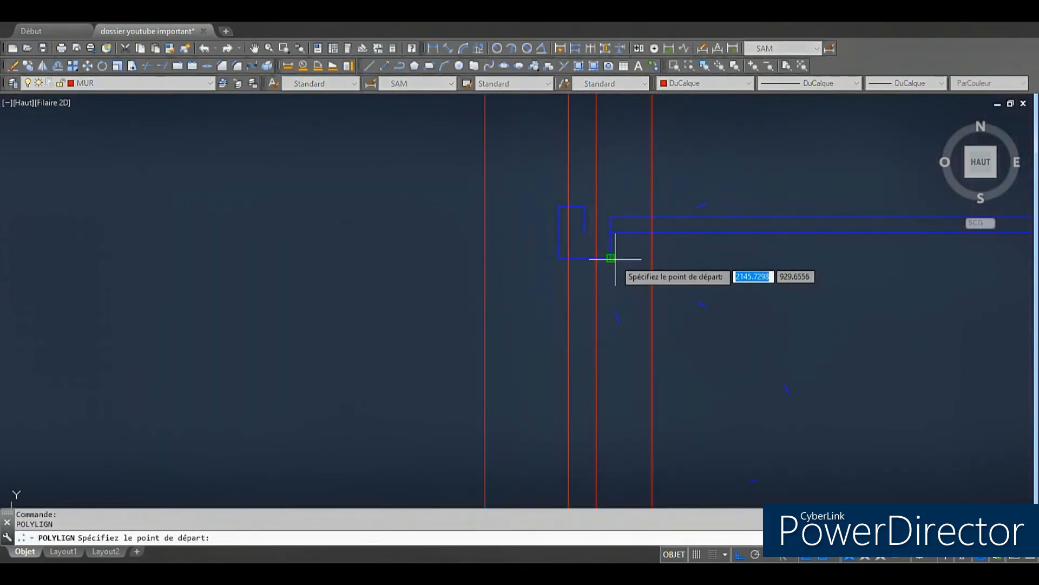
pyautogui.click(610, 258)
pyautogui.click(485, 258)
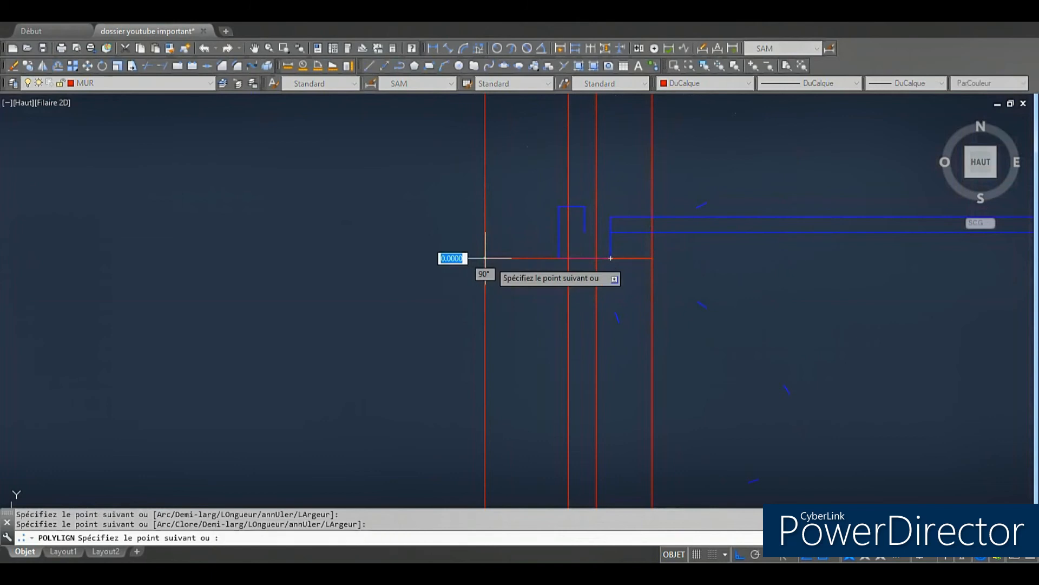
pyautogui.press('Escape')
# Step: Trim the four wall lines between the two jamb polylines to open the wall for the double door
pyautogui.click(544, 294)
pyautogui.click(526, 230)
pyautogui.scroll(-8, 526, 229)
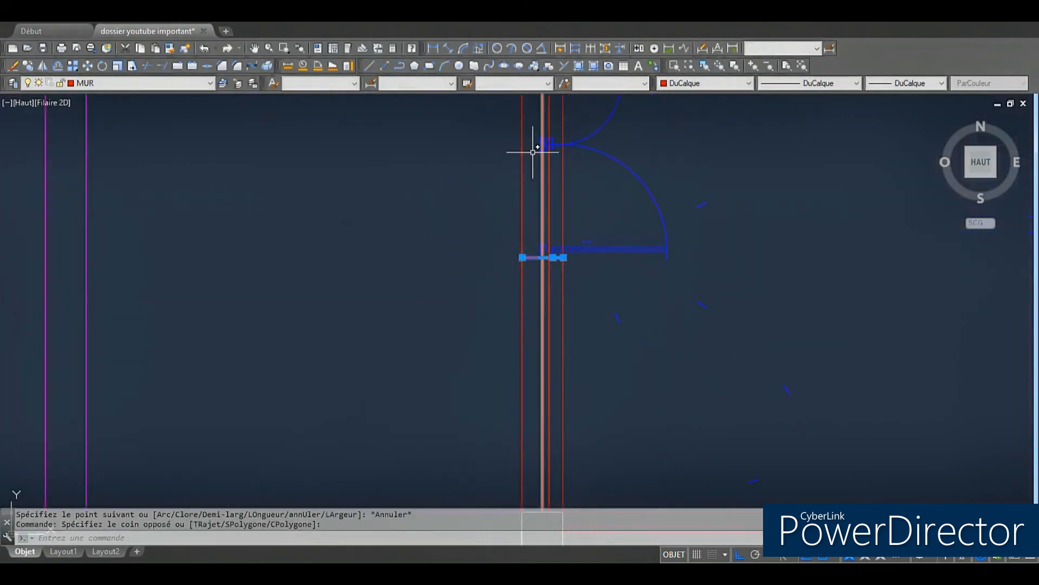
pyautogui.scroll(5, 526, 264)
pyautogui.click(516, 313)
pyautogui.click(506, 318)
pyautogui.click(147, 66)
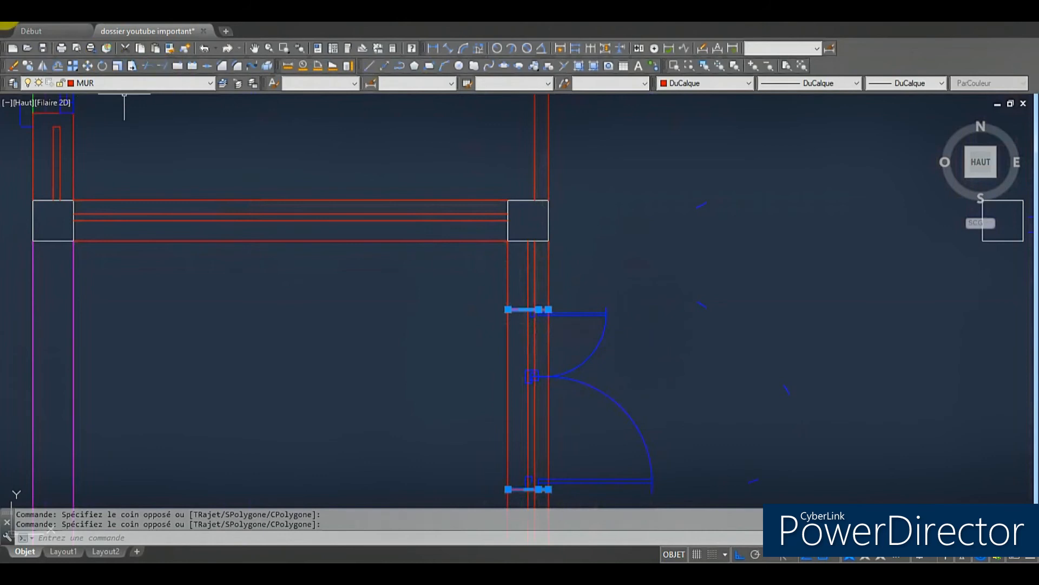
pyautogui.click(555, 342)
pyautogui.click(471, 337)
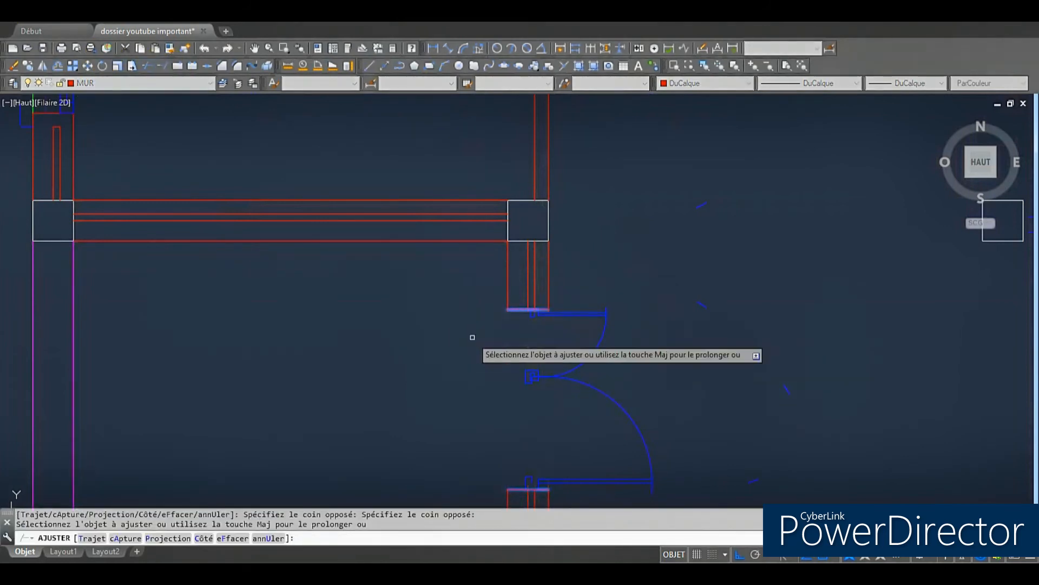
pyautogui.press('Escape')
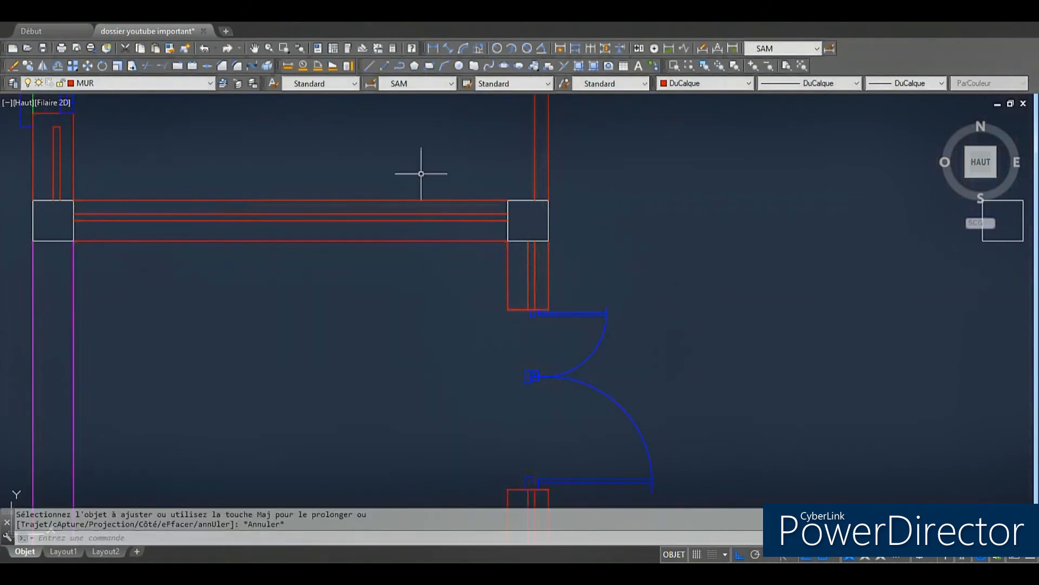
# Step: Try to draw a 0.5 line upward from where the inner cavity line meets the upper jamb line
pyautogui.scroll(-3, 434, 223)
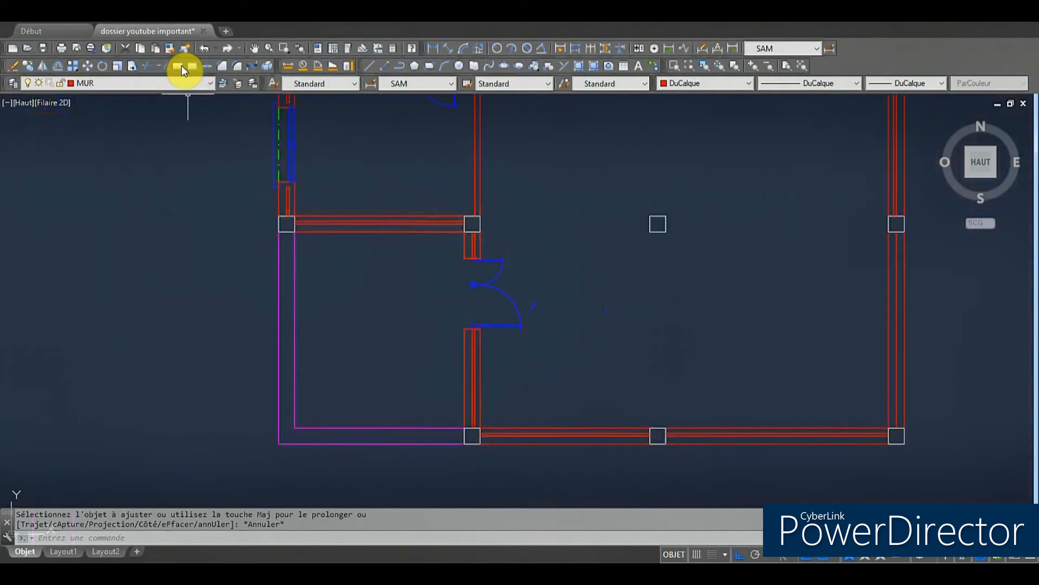
pyautogui.click(368, 66)
pyautogui.scroll(5, 478, 224)
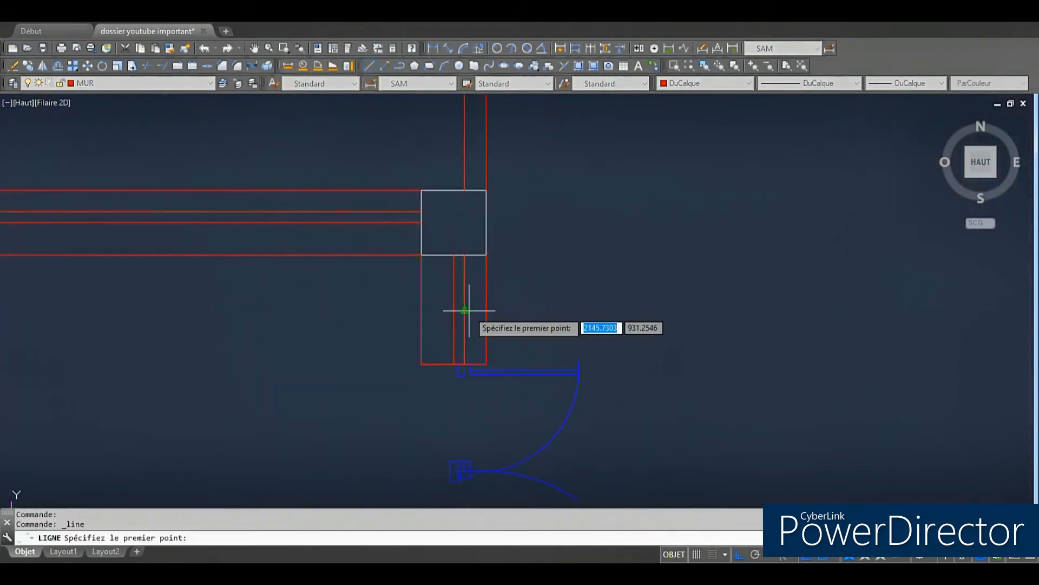
pyautogui.click(452, 363)
pyautogui.write('0.5')
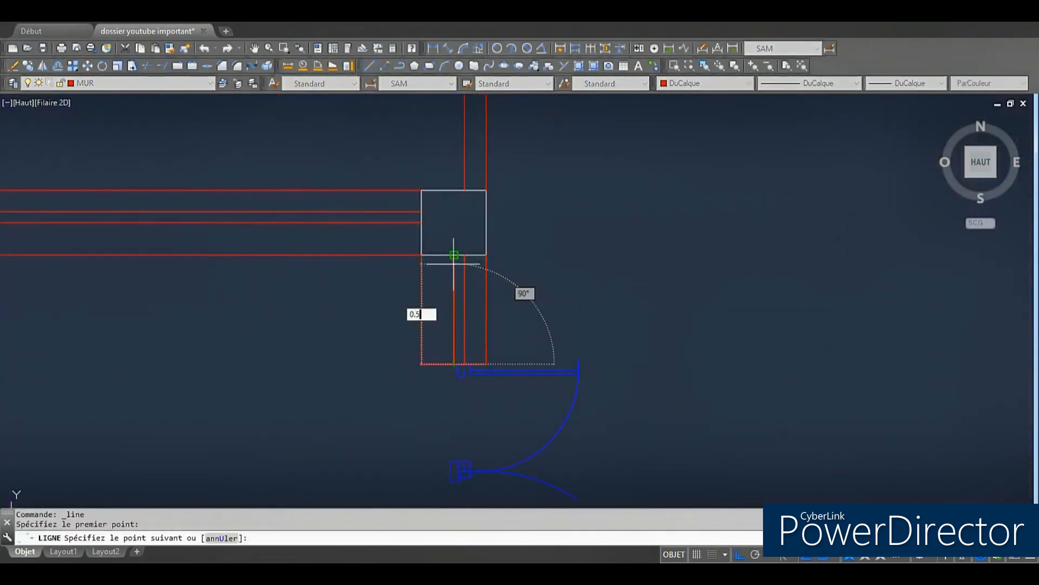
pyautogui.press('Return')
pyautogui.press('Escape')
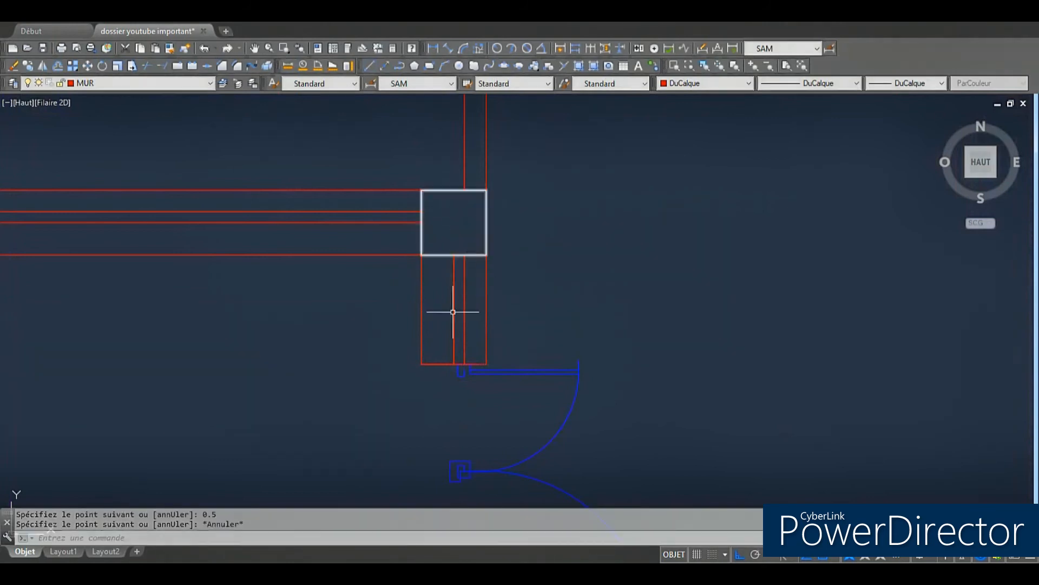
# Step: Draw a polyline from the inner cavity line at the upper jamb, 0.05 upward and across to the other cavity line
pyautogui.click(400, 66)
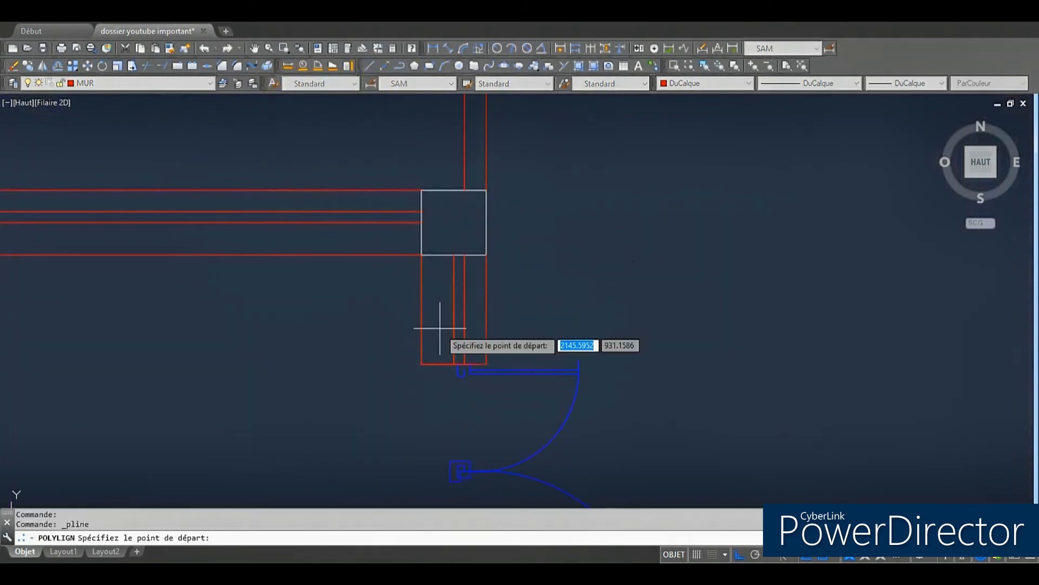
pyautogui.click(454, 363)
pyautogui.write('0')
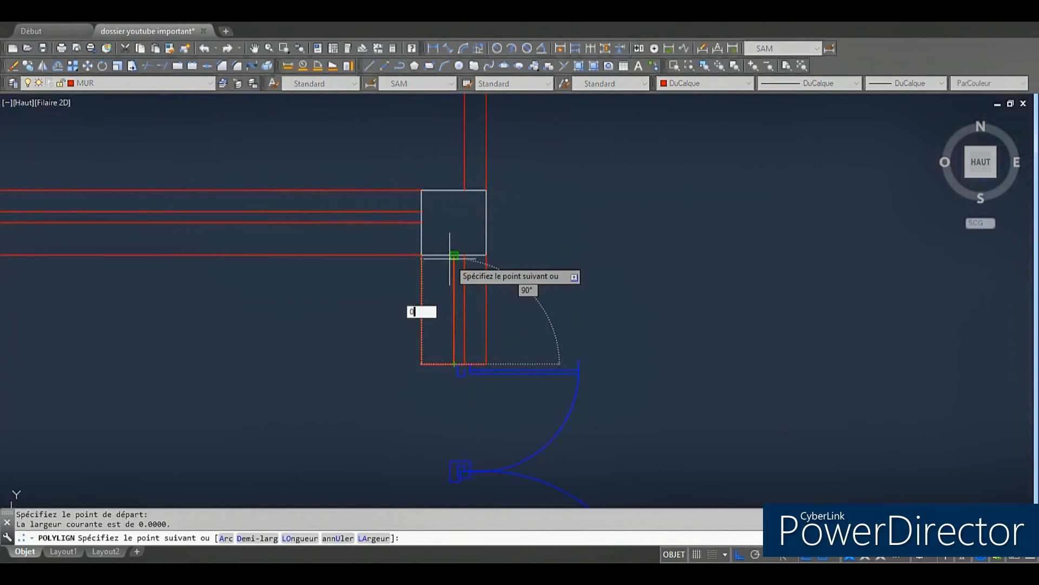
pyautogui.write('.05')
pyautogui.press('Return')
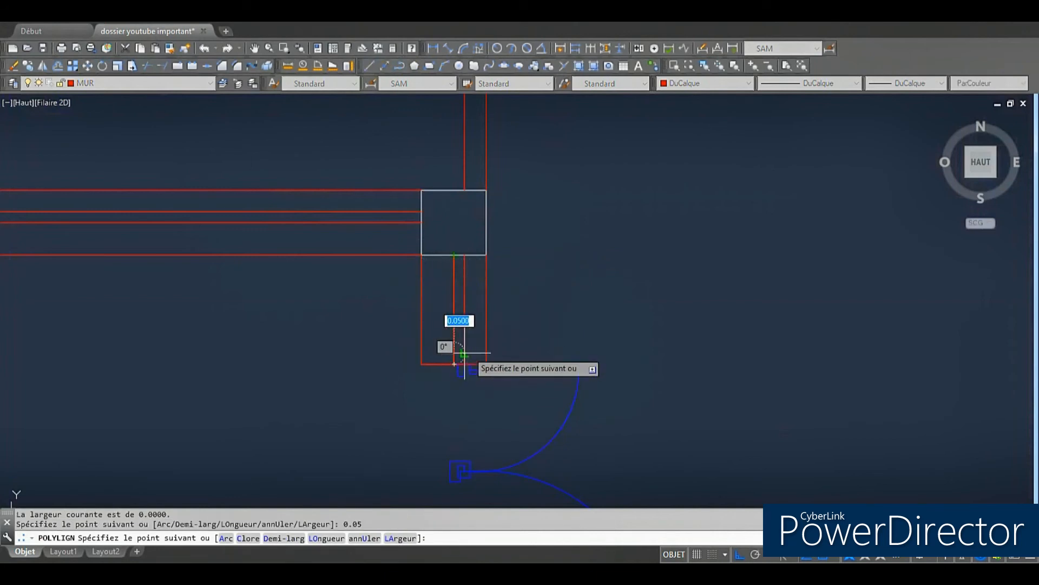
pyautogui.press('Escape')
# Step: Draw a polyline from the cavity line at the lower jamb, 0.05 downward and across to the other cavity line
pyautogui.scroll(-5, 455, 324)
pyautogui.scroll(9, 438, 374)
pyautogui.press('Return')
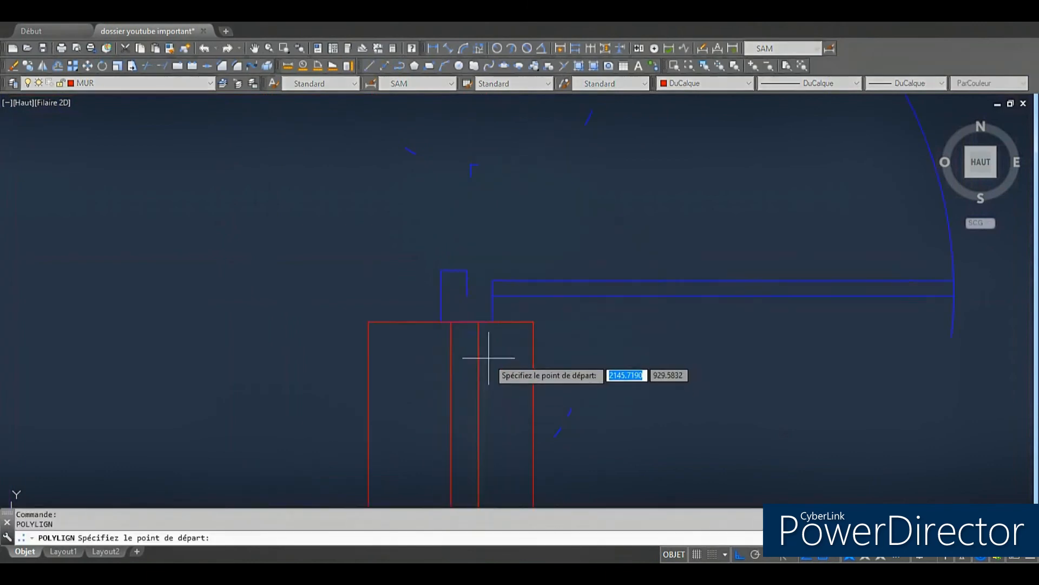
pyautogui.click(478, 321)
pyautogui.press('Return')
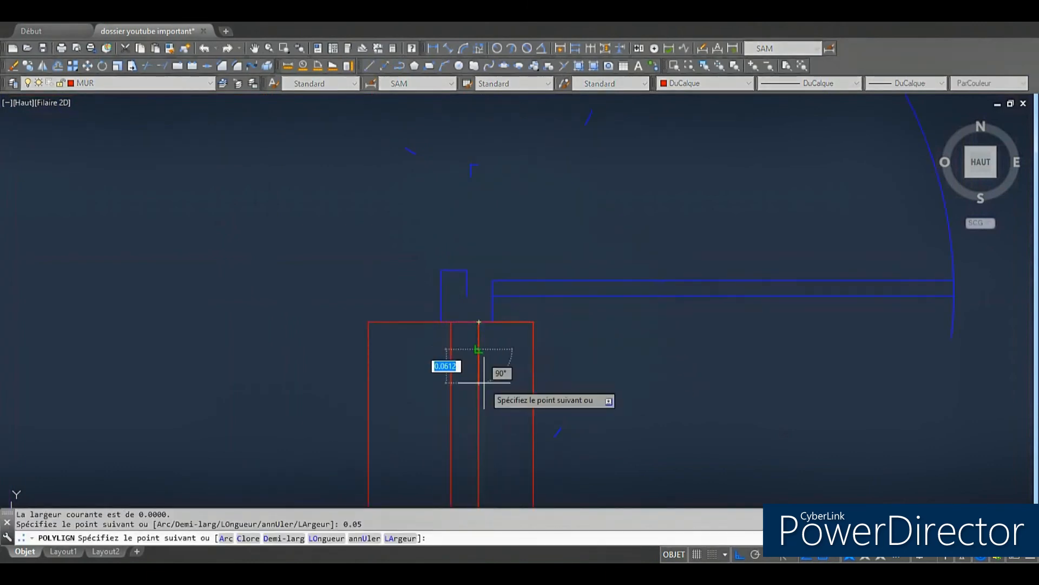
pyautogui.press('Return')
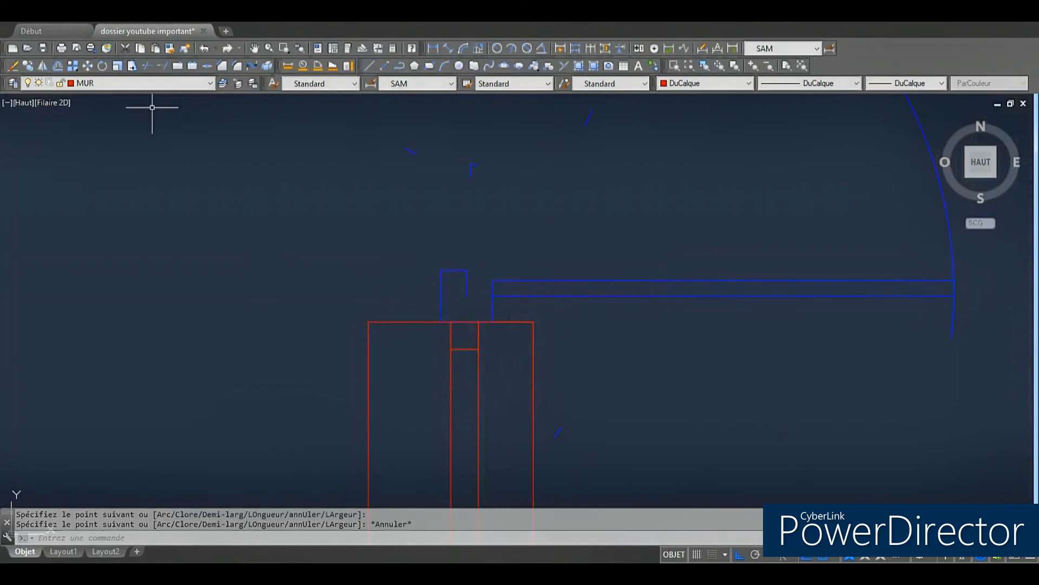
pyautogui.click(146, 66)
pyautogui.click(467, 348)
pyautogui.click(499, 336)
pyautogui.click(438, 332)
pyautogui.click(493, 342)
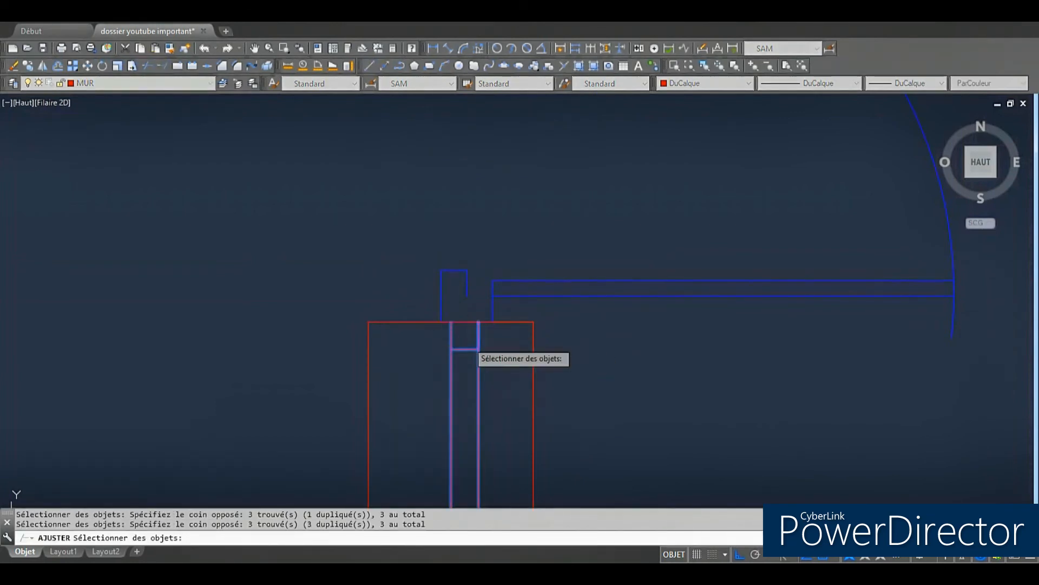
pyautogui.press('Escape')
pyautogui.click(494, 376)
pyautogui.click(439, 331)
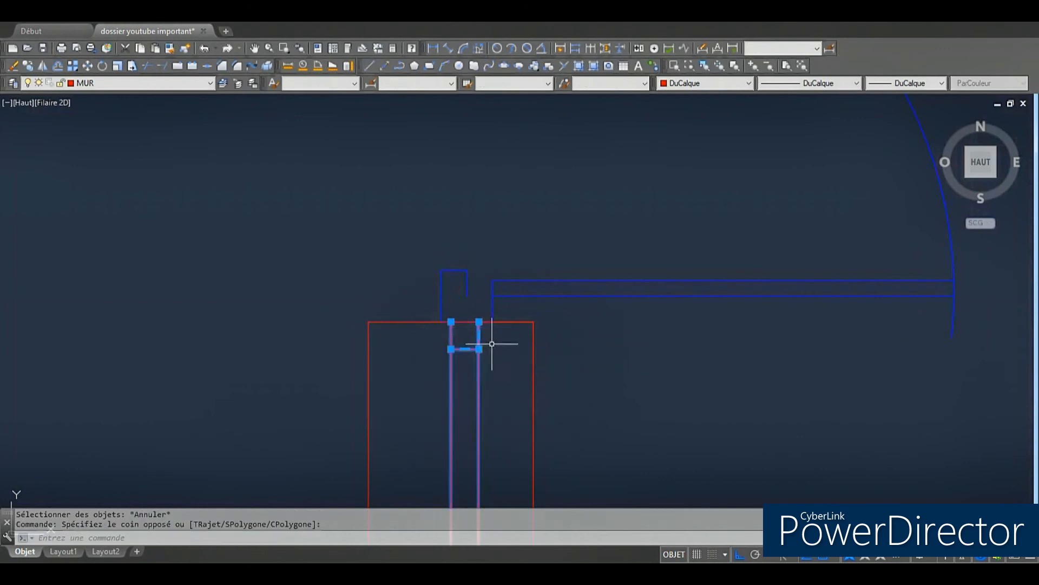
pyautogui.press('Escape')
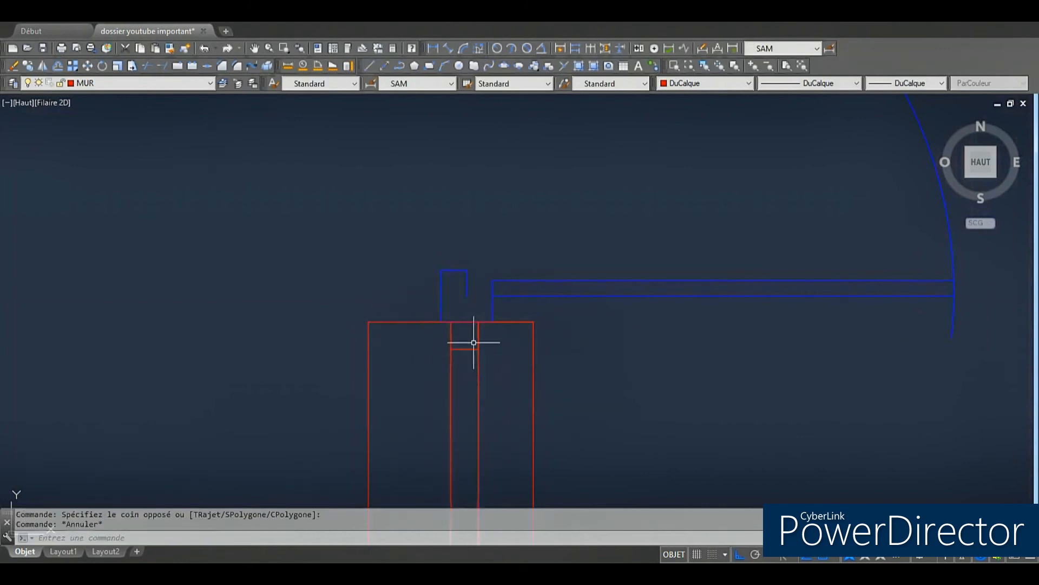
# Step: Shorten both cavity lines at the lower jamb by stretching their ends back to the closing line
pyautogui.click(490, 340)
pyautogui.click(443, 333)
pyautogui.click(451, 322)
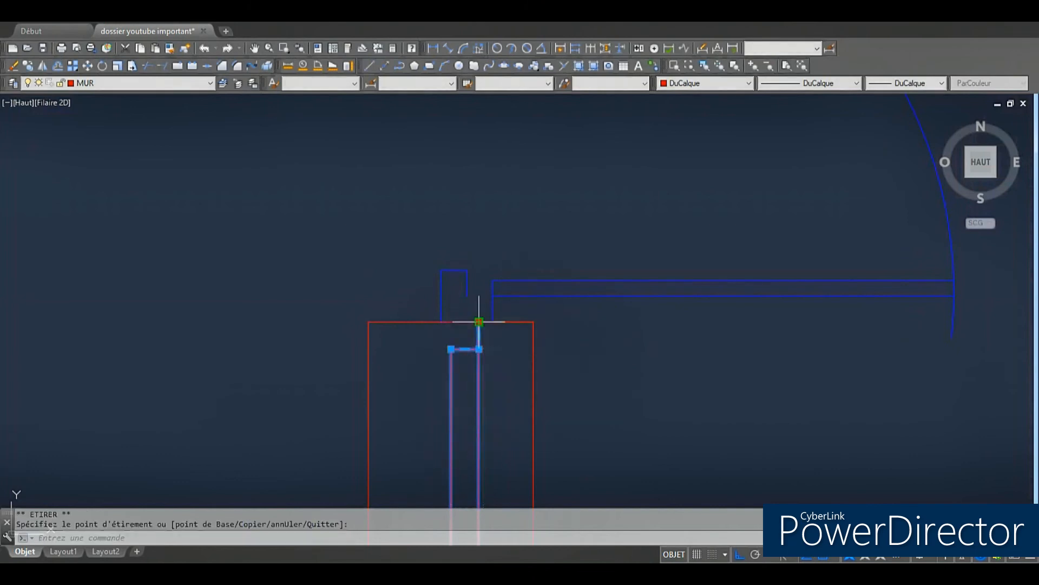
pyautogui.press('Escape')
# Step: Stretch the ends of both cavity lines at the upper jamb back to the closing line above the door opening
pyautogui.scroll(4, 480, 288)
pyautogui.click(521, 301)
pyautogui.click(404, 256)
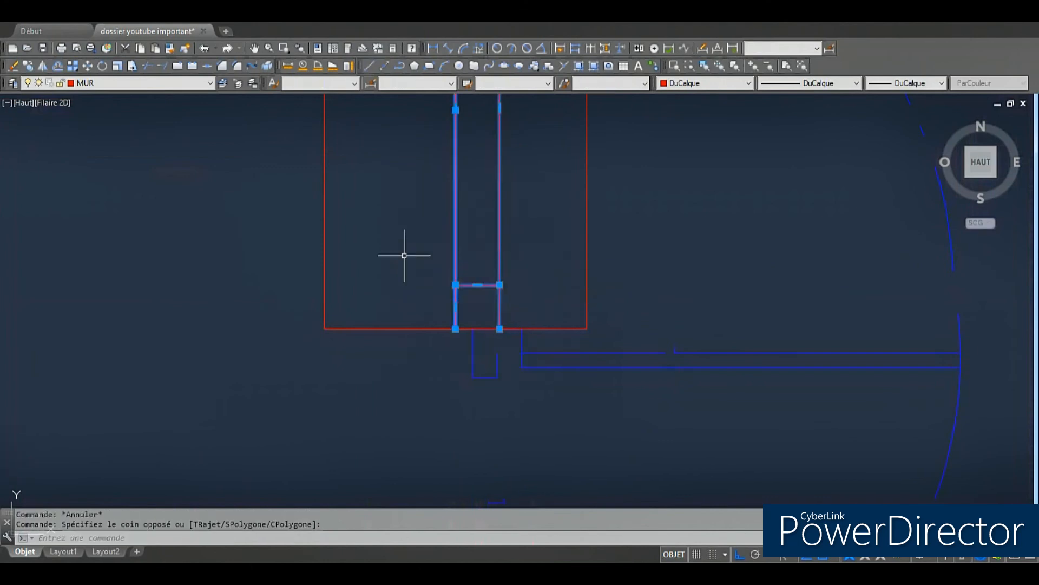
pyautogui.click(455, 329)
pyautogui.click(455, 284)
pyautogui.click(499, 328)
pyautogui.click(499, 284)
pyautogui.press('Escape')
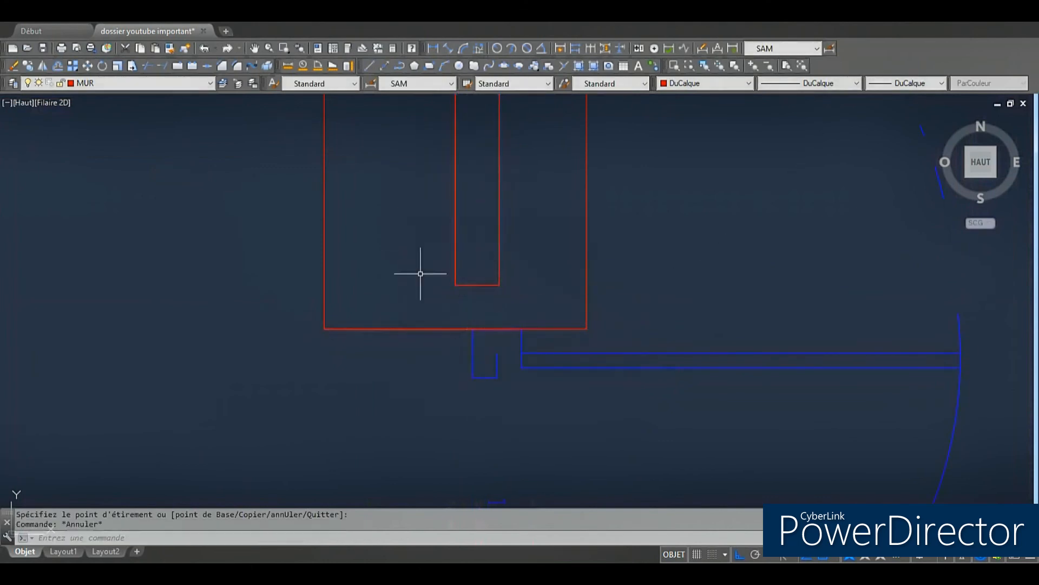
# Step: Move the double door horizontally toward the large room so its frame is flush with that room's wall face
pyautogui.scroll(-5, 374, 230)
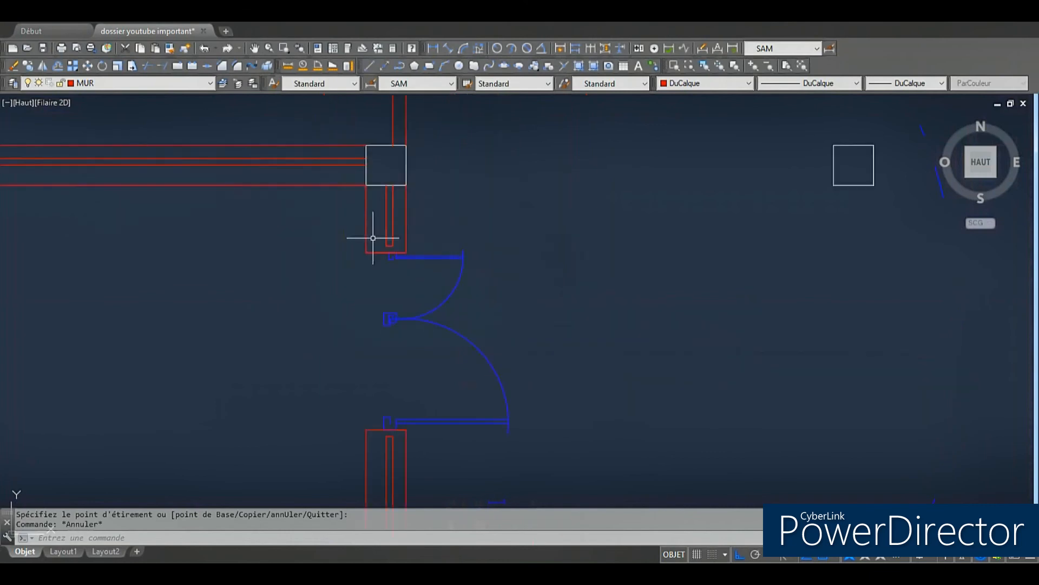
pyautogui.scroll(2, 404, 324)
pyautogui.click(414, 332)
pyautogui.click(353, 265)
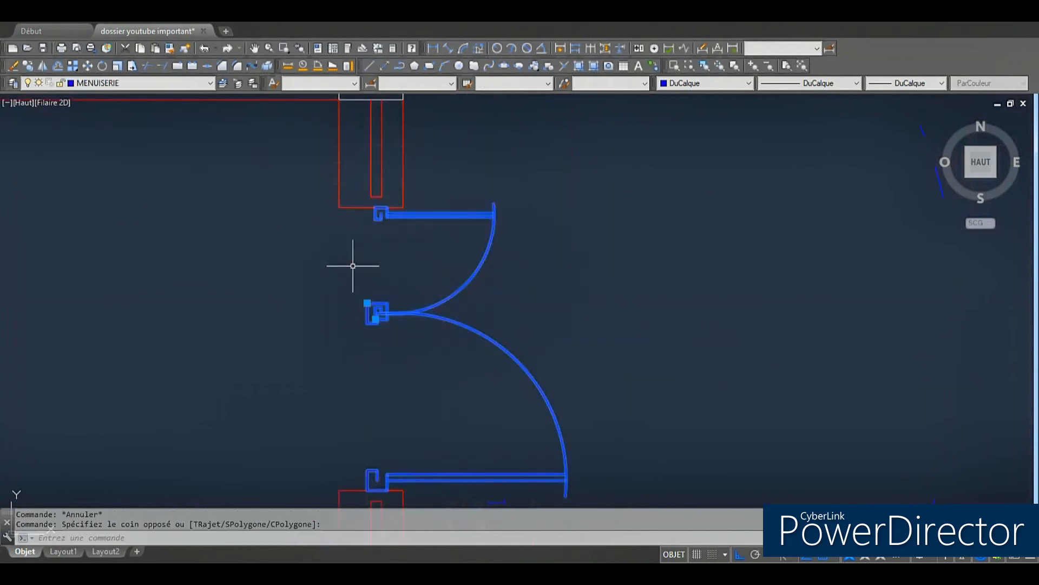
pyautogui.click(86, 65)
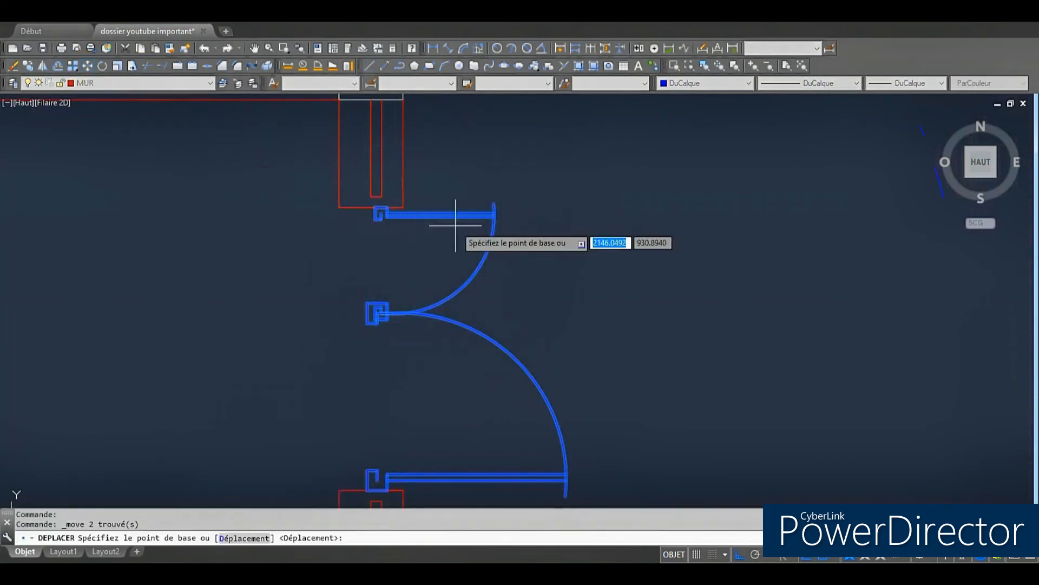
pyautogui.click(382, 482)
pyautogui.click(399, 481)
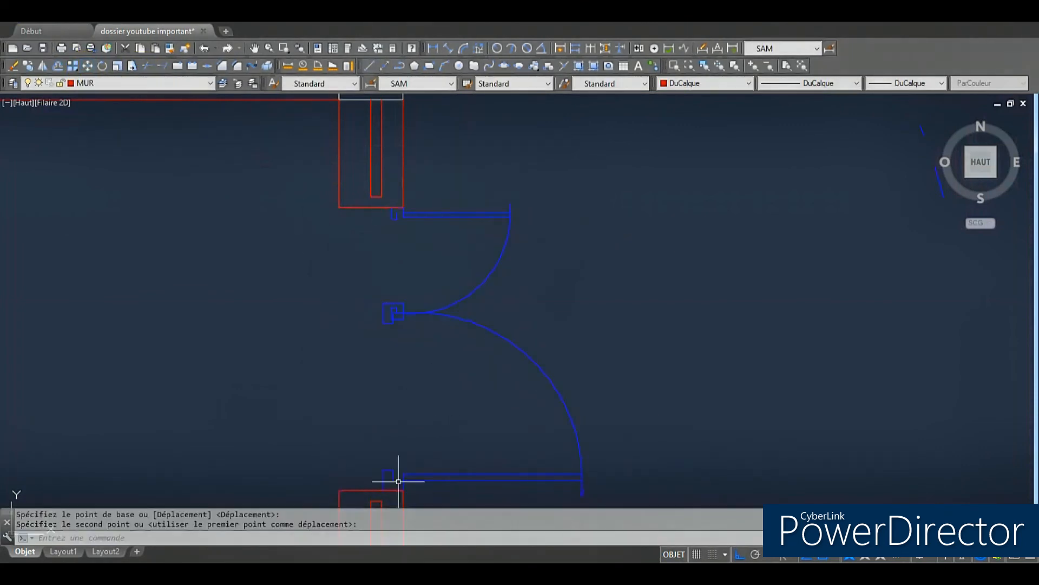
# Step: Draw a vertical line across the double-door opening between the jamb corners on the corner area's side
pyautogui.click(368, 66)
pyautogui.click(339, 207)
pyautogui.scroll(-2, 330, 227)
pyautogui.click(336, 390)
pyautogui.press('Escape')
pyautogui.scroll(-4, 580, 322)
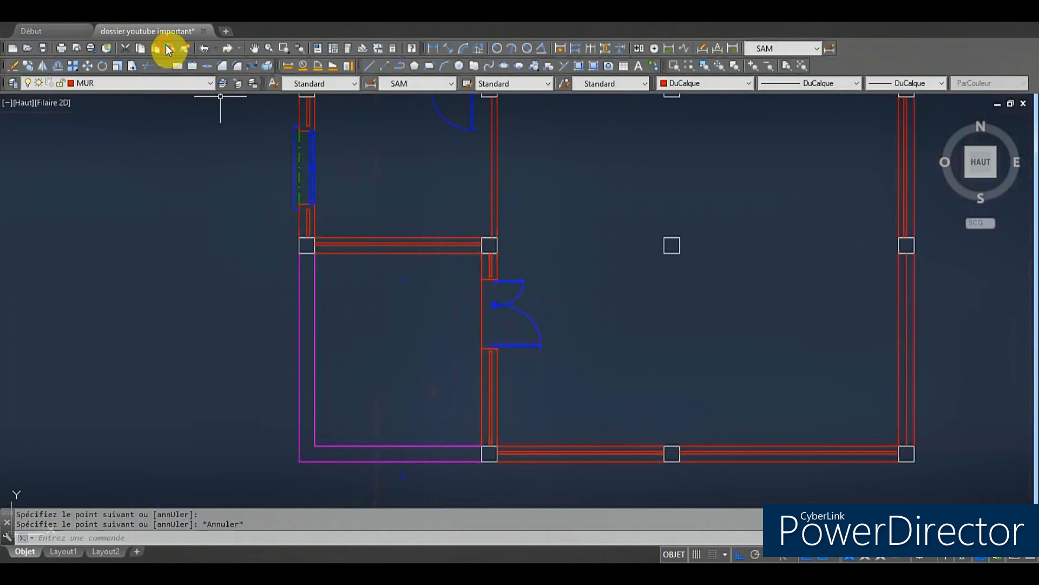
# Step: Match the properties of the window's green dash-dot line onto the new line across the double-door opening
pyautogui.click(184, 49)
pyautogui.click(300, 168)
pyautogui.click(489, 290)
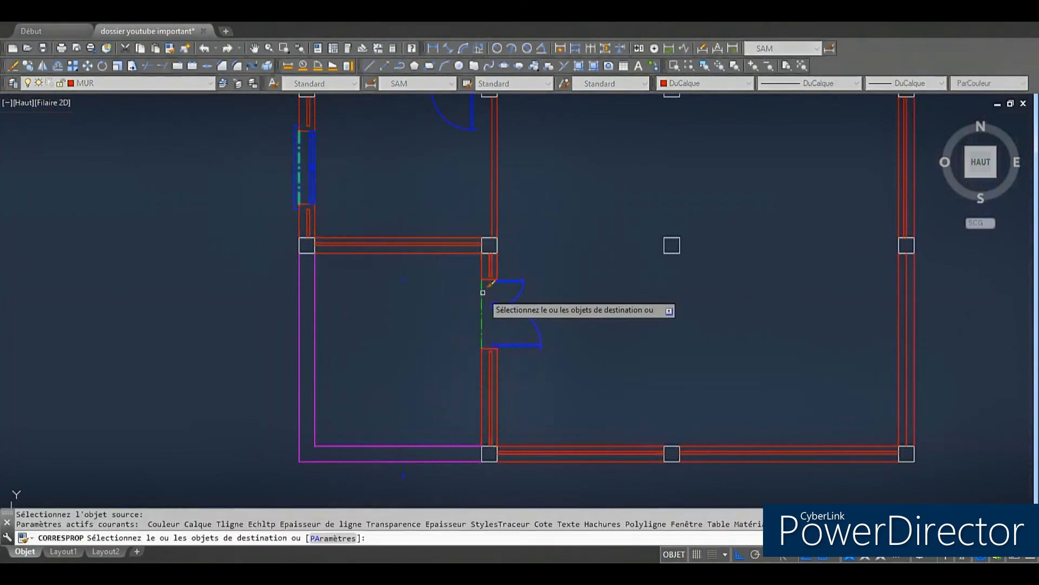
pyautogui.press('Escape')
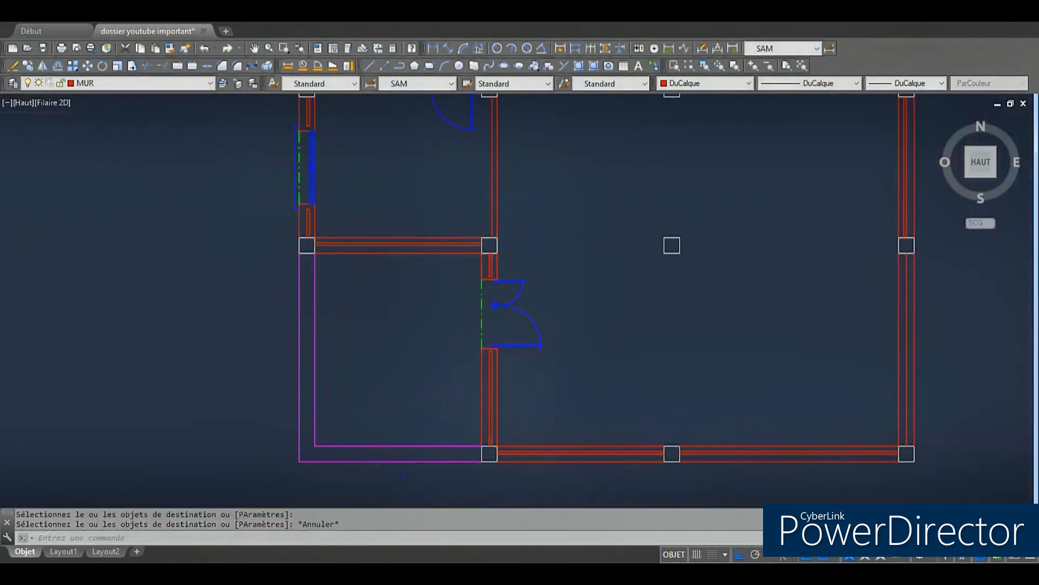
# Step: Examine the whole floor plan with its walls, doors and windows, and the open area around the inner columns
pyautogui.scroll(-4, 311, 245)
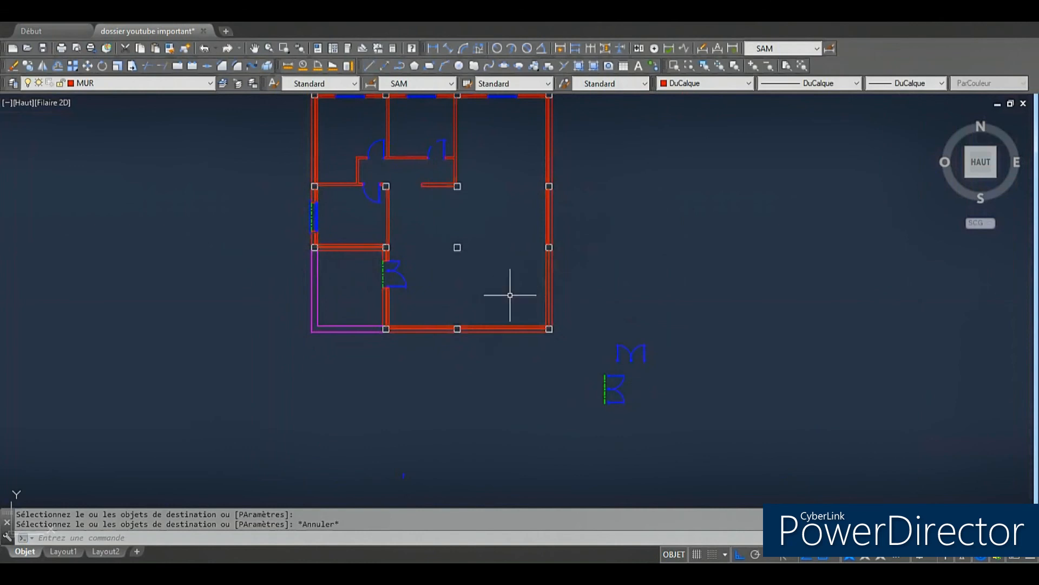
pyautogui.scroll(-2, 510, 295)
pyautogui.scroll(2, 509, 271)
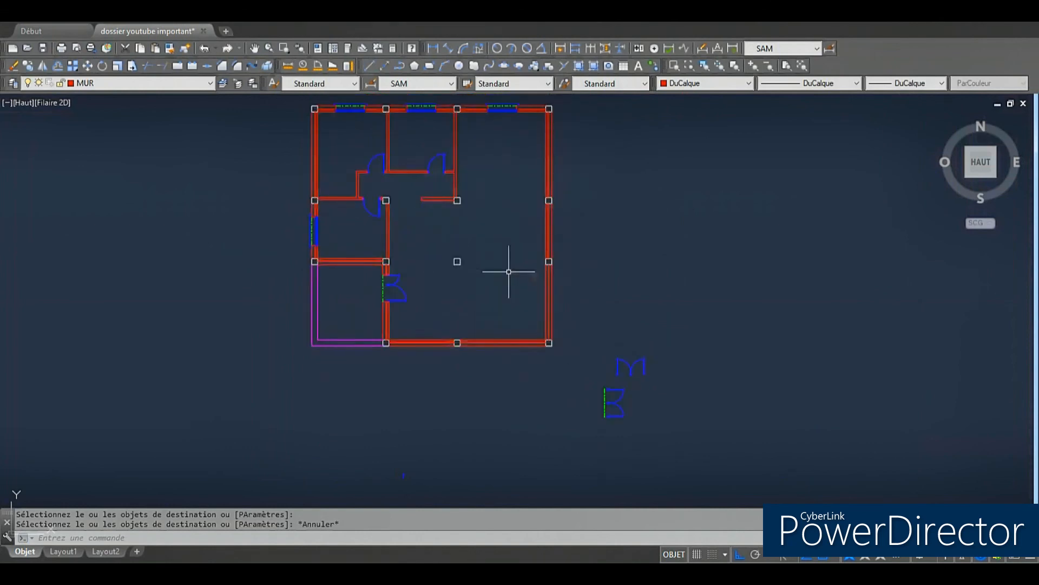
pyautogui.scroll(2, 425, 135)
pyautogui.scroll(-4, 469, 261)
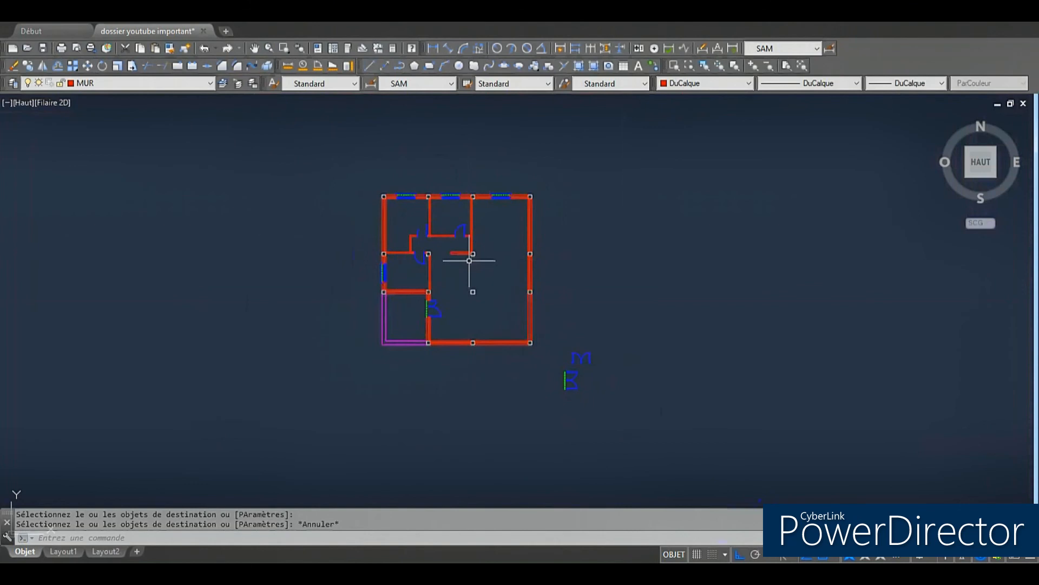
pyautogui.scroll(2, 459, 166)
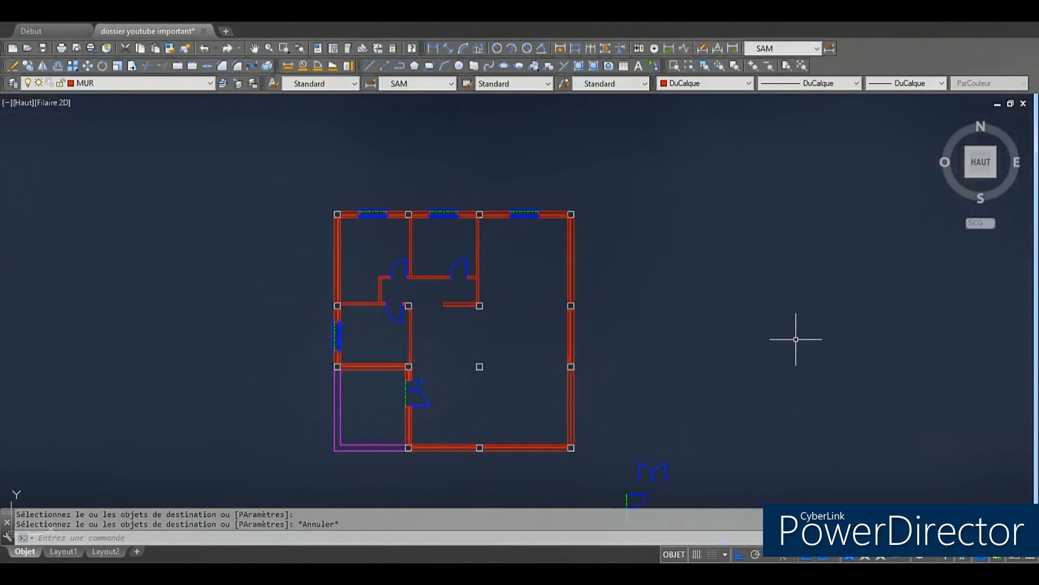
pyautogui.scroll(2, 556, 349)
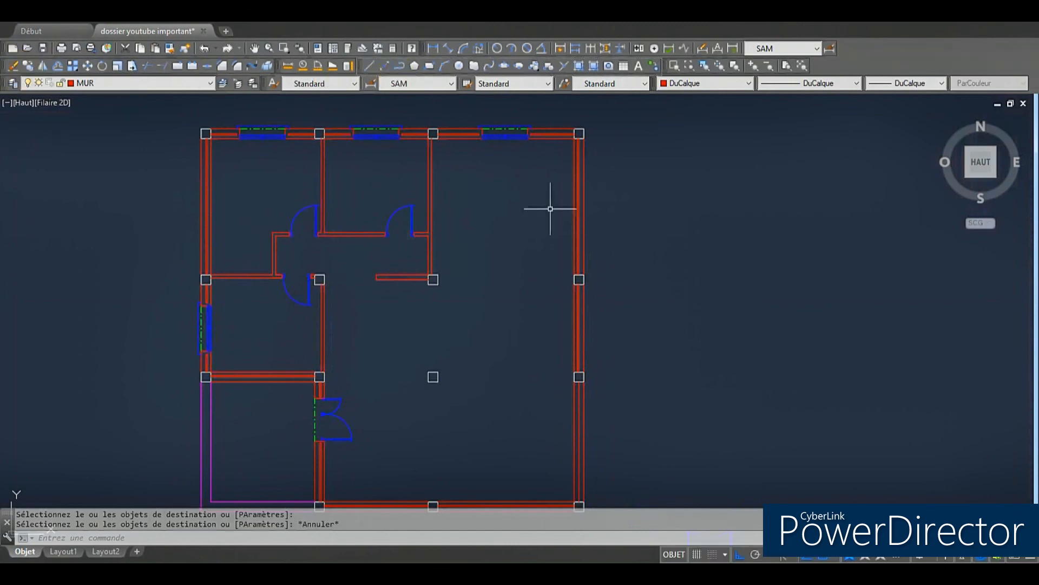
pyautogui.scroll(2, 531, 366)
pyautogui.scroll(2, 531, 366)
pyautogui.scroll(-2, 531, 366)
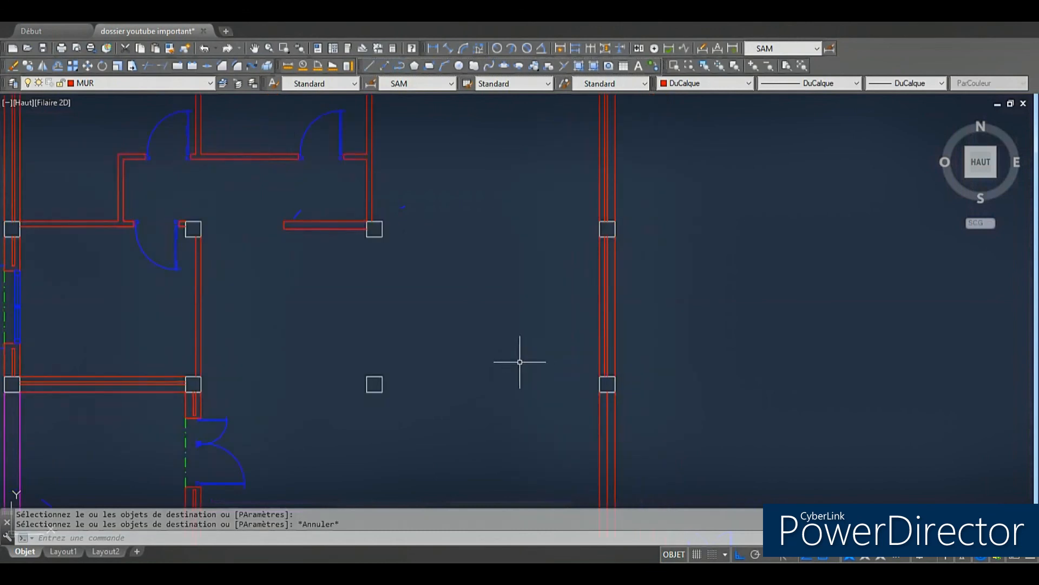
pyautogui.click(320, 66)
pyautogui.click(601, 236)
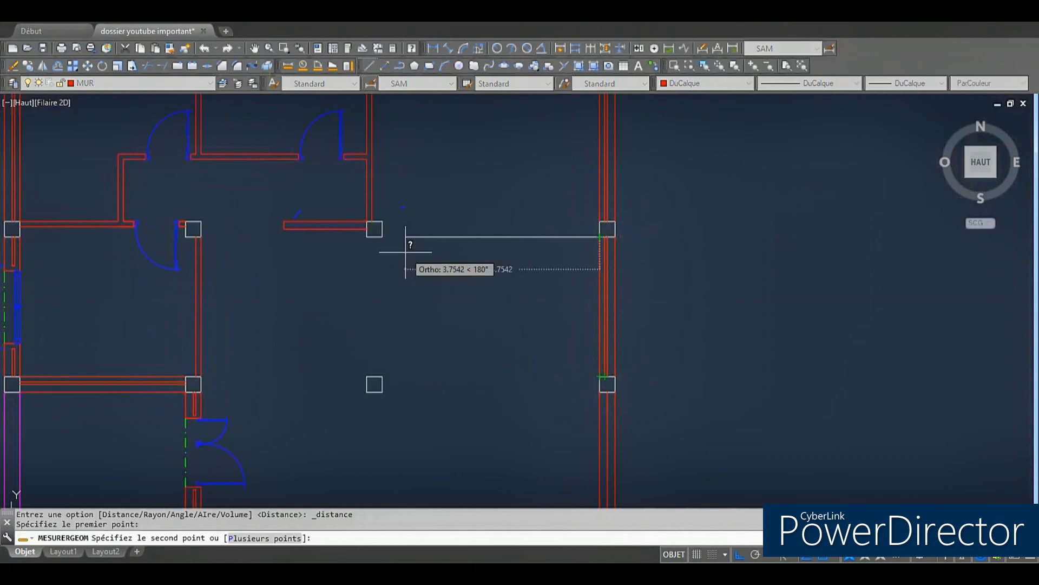
pyautogui.press('Escape')
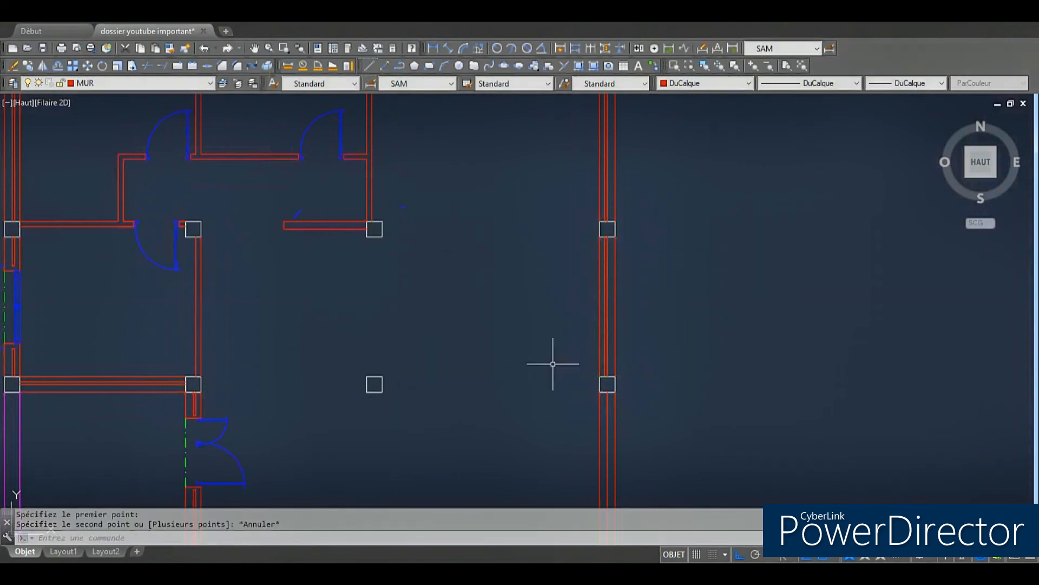
pyautogui.click(399, 66)
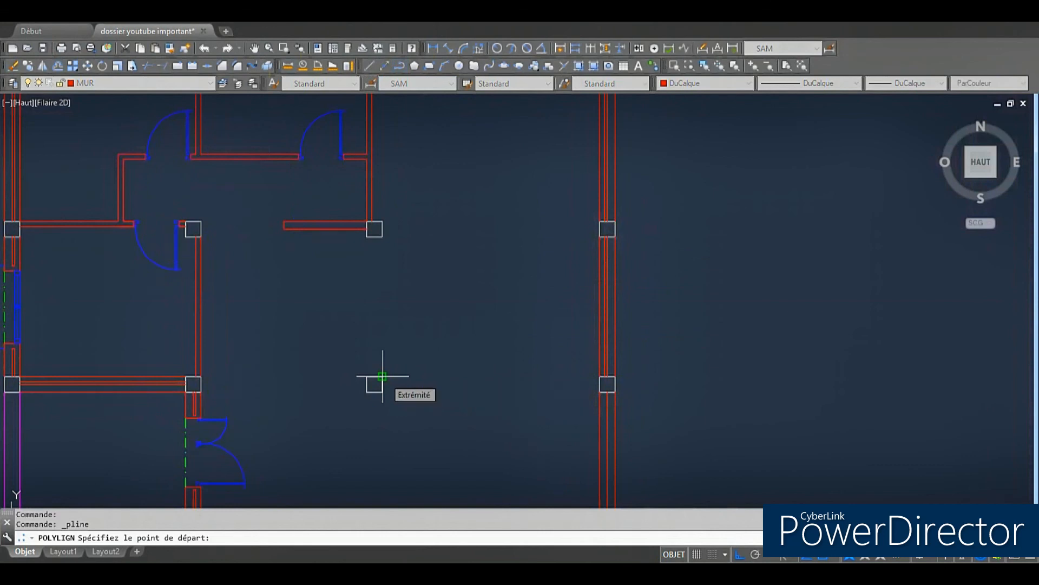
pyautogui.press('Escape')
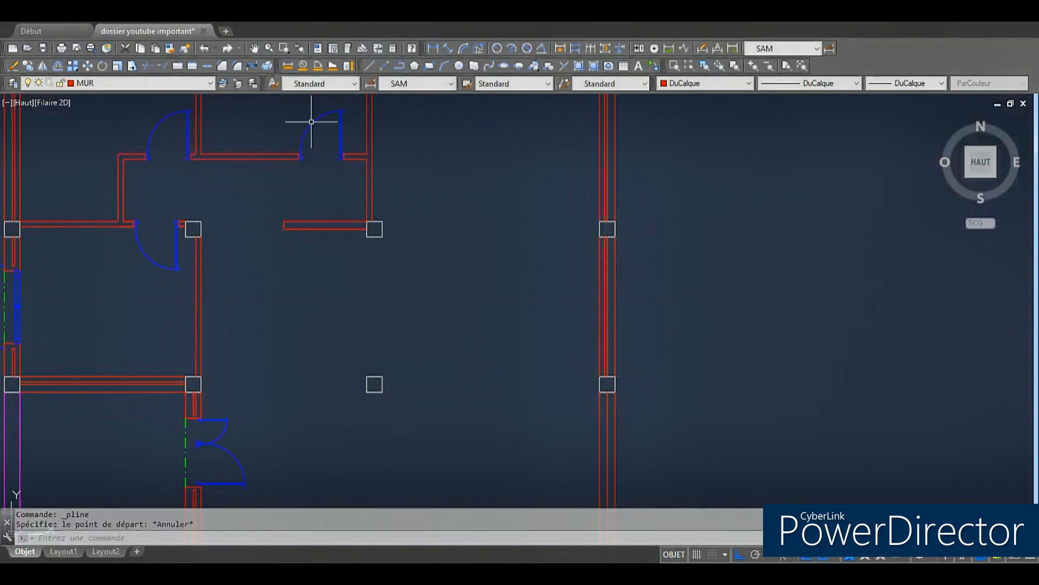
pyautogui.click(406, 67)
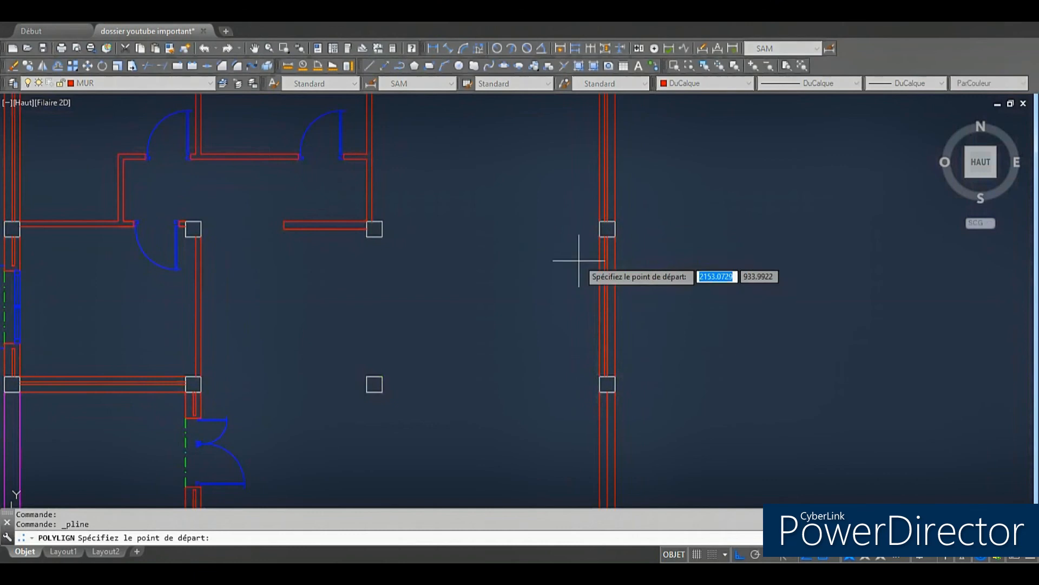
pyautogui.click(594, 236)
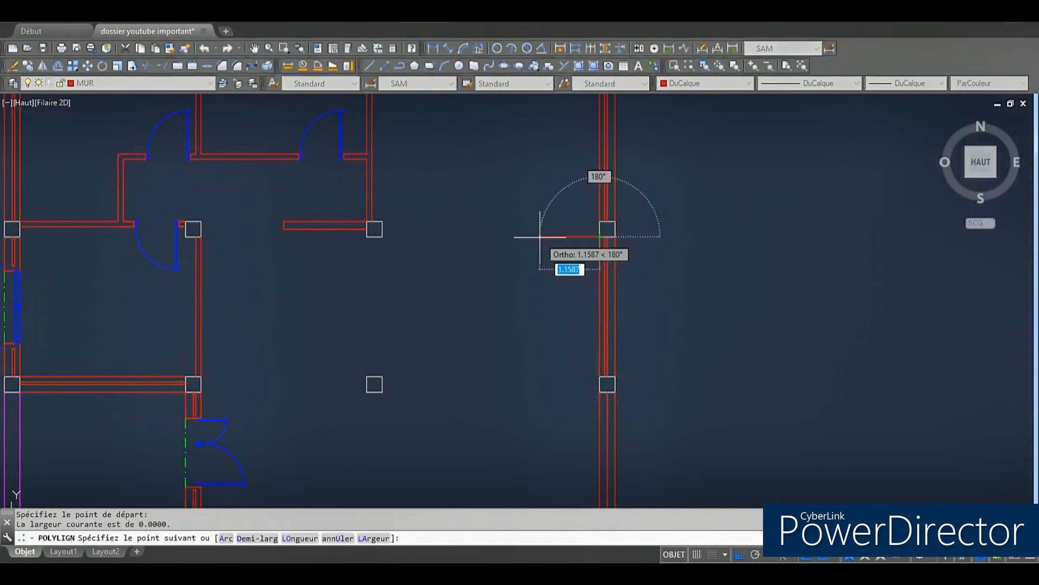
pyautogui.press('Escape')
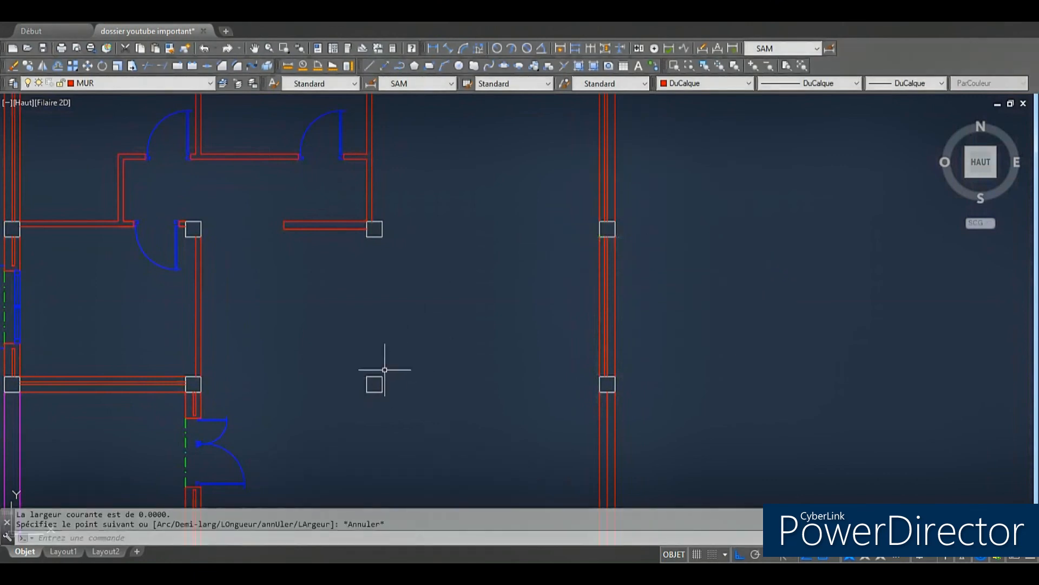
# Step: Draw a vertical polyline joining the large-room-side corners of the free-standing column and the column above it
pyautogui.click(399, 66)
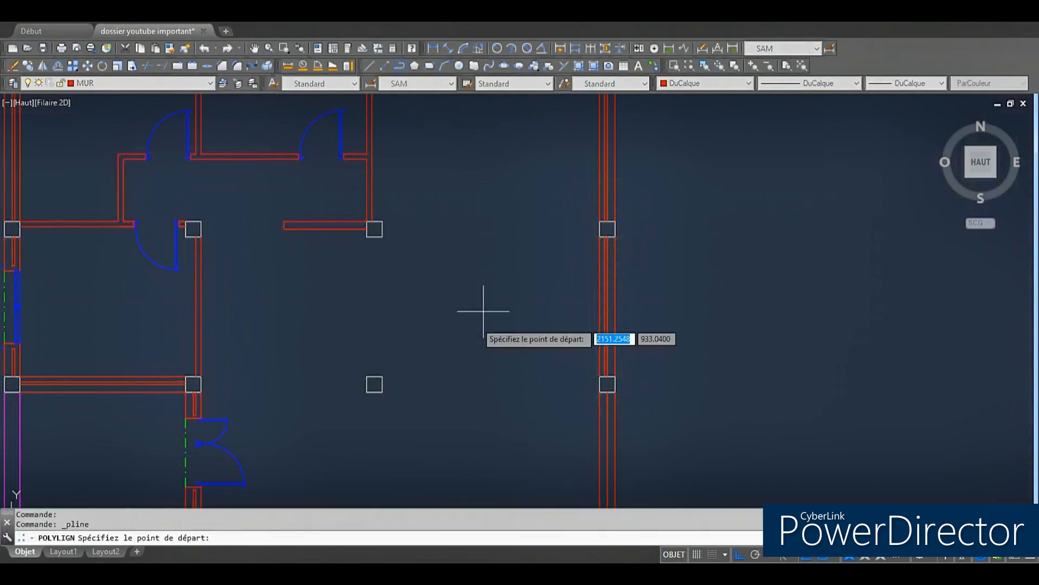
pyautogui.click(382, 376)
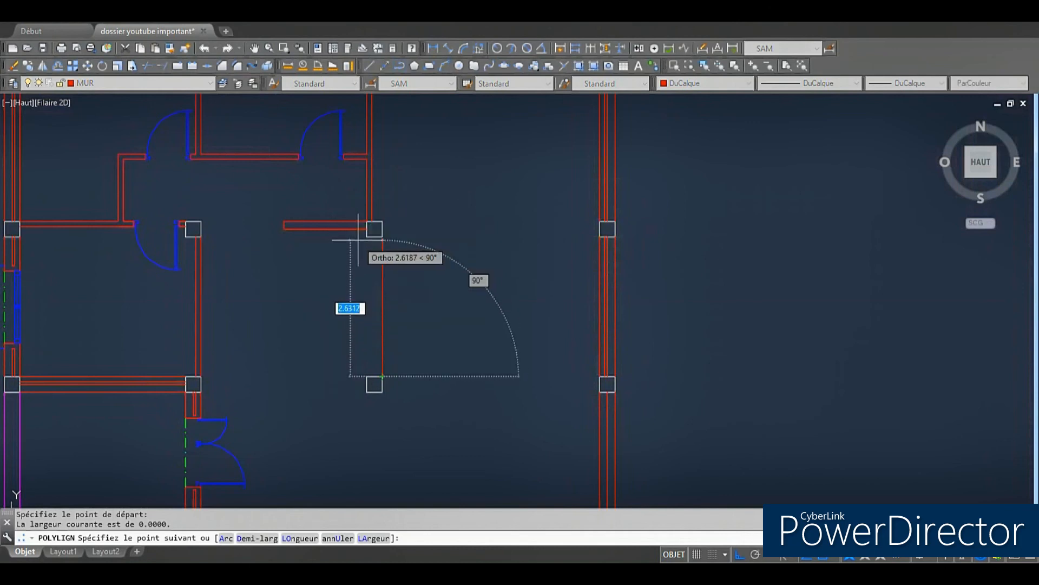
pyautogui.click(380, 231)
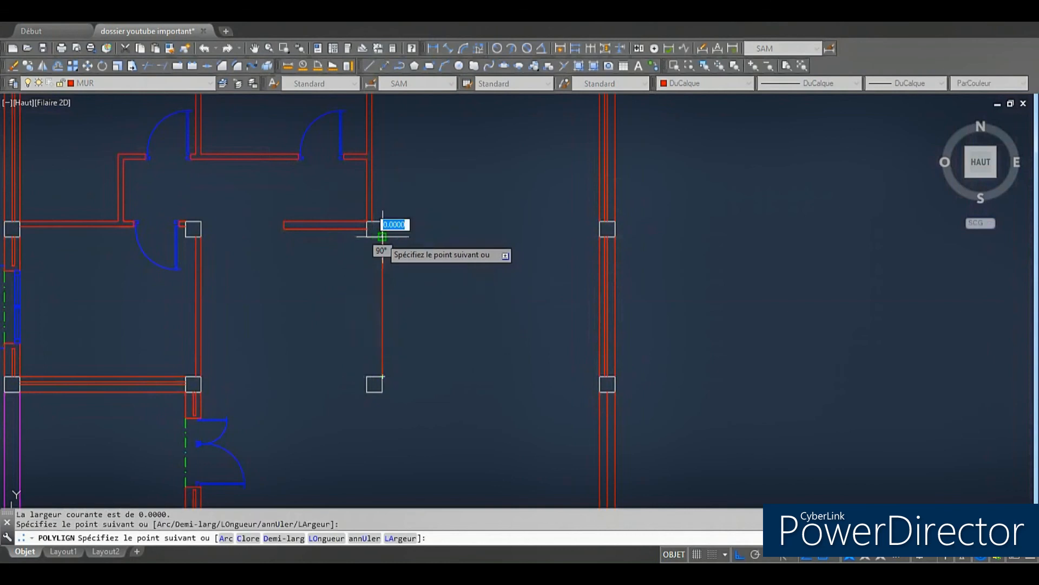
pyautogui.press('Escape')
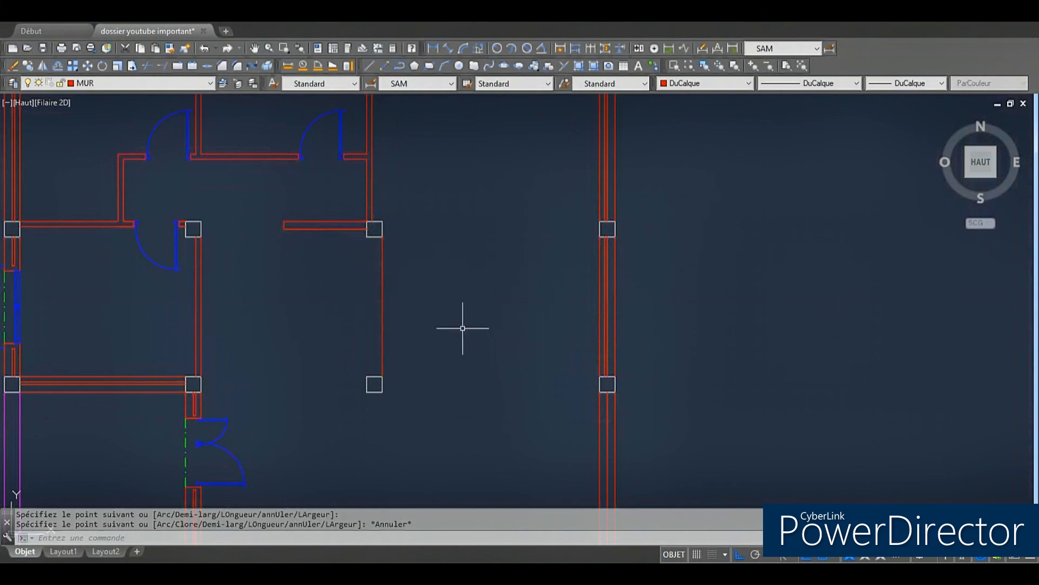
pyautogui.scroll(-3, 462, 328)
pyautogui.scroll(3, 441, 343)
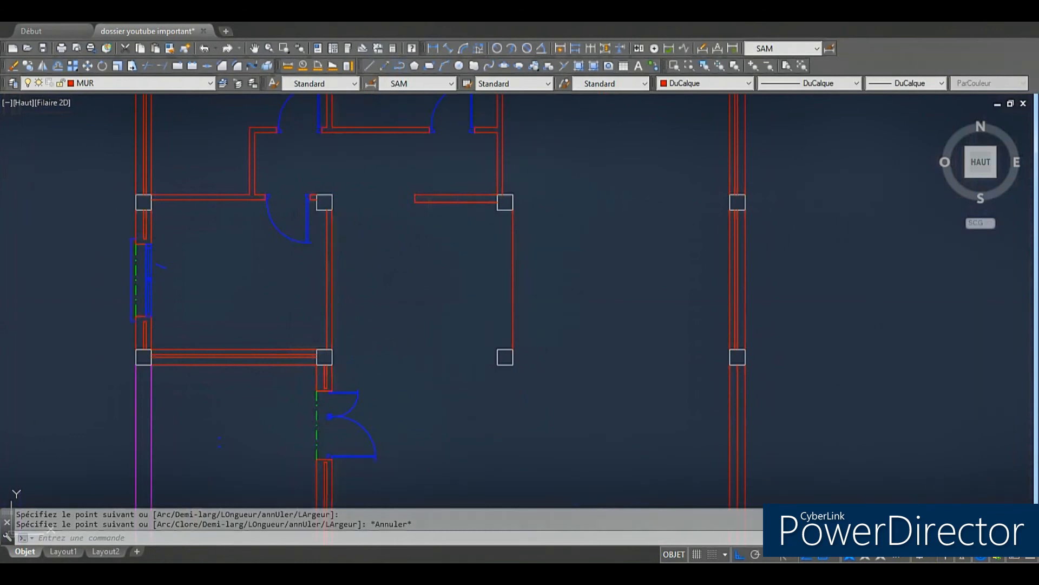
pyautogui.rightClick(866, 356)
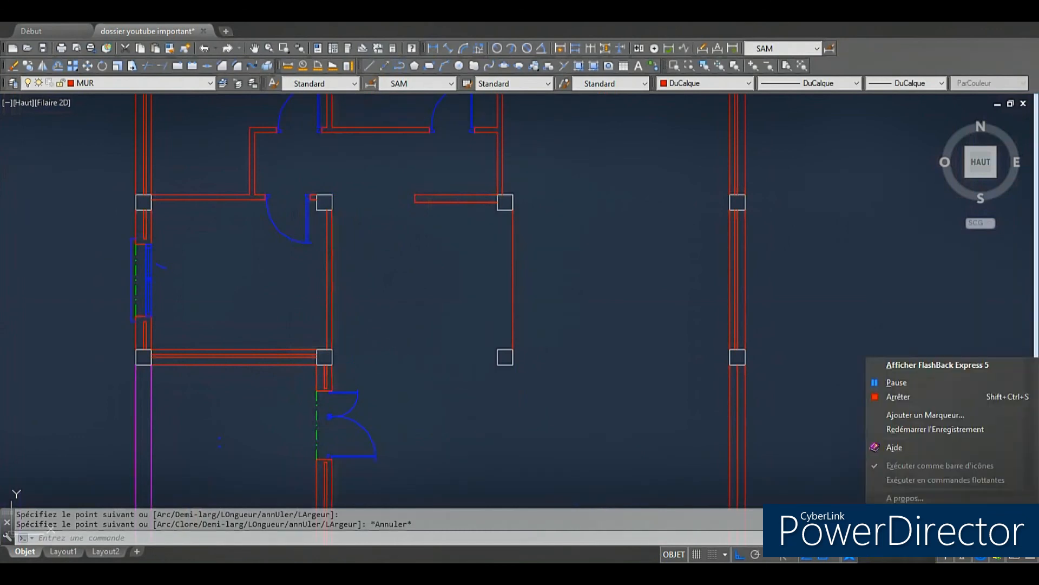
pyautogui.click(894, 395)
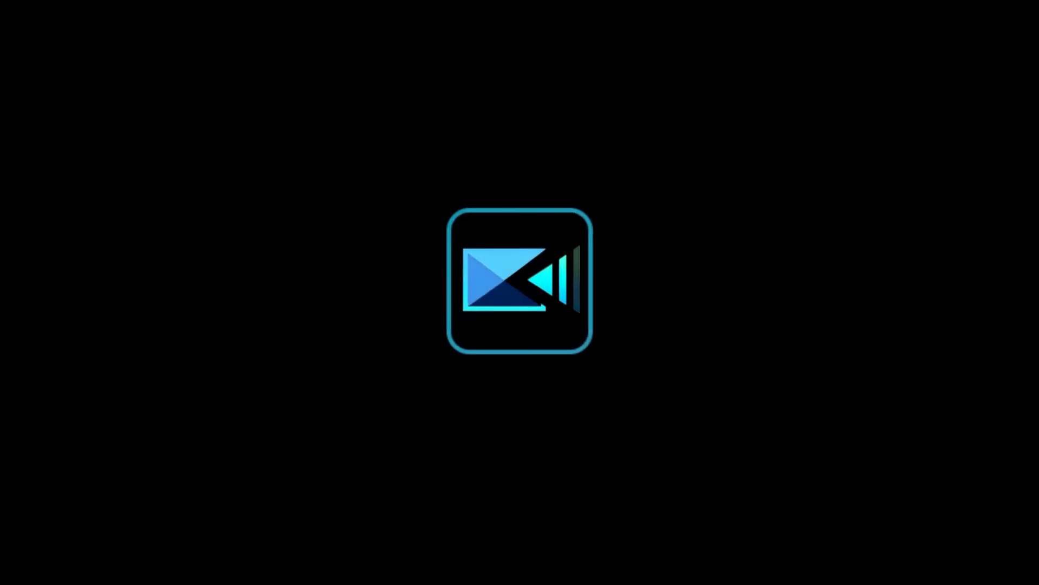